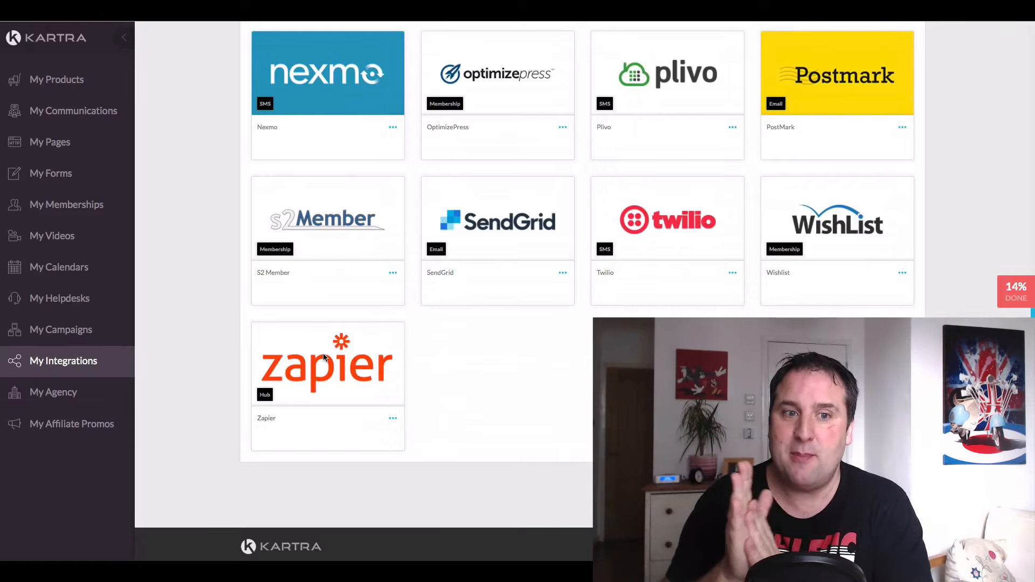
# Look through the connected accounts and the other third-party services offered on the integrations page
pyautogui.scroll(9, 521, 334)
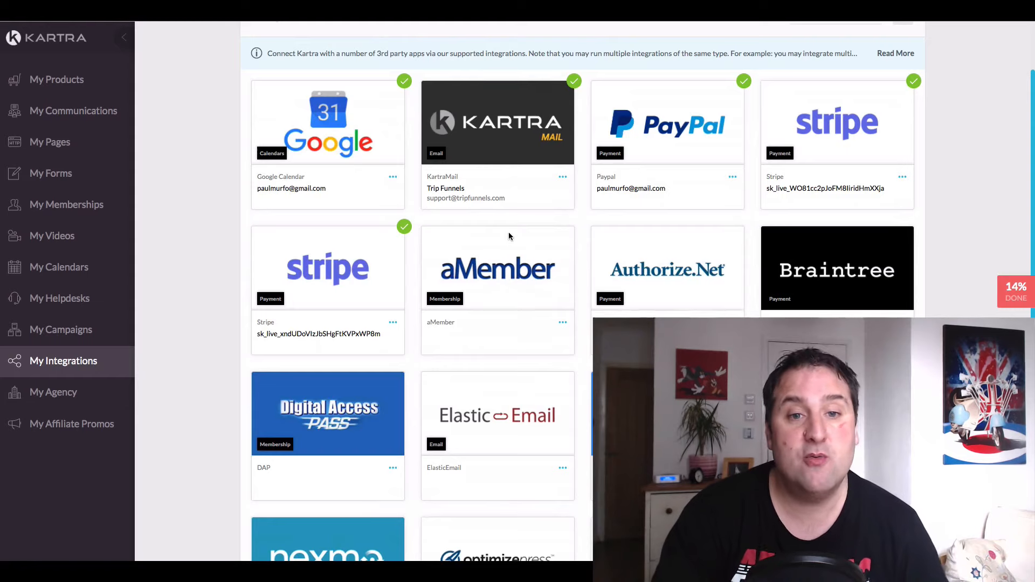
pyautogui.scroll(1, 509, 238)
pyautogui.scroll(-1, 484, 260)
pyautogui.scroll(-2, 485, 261)
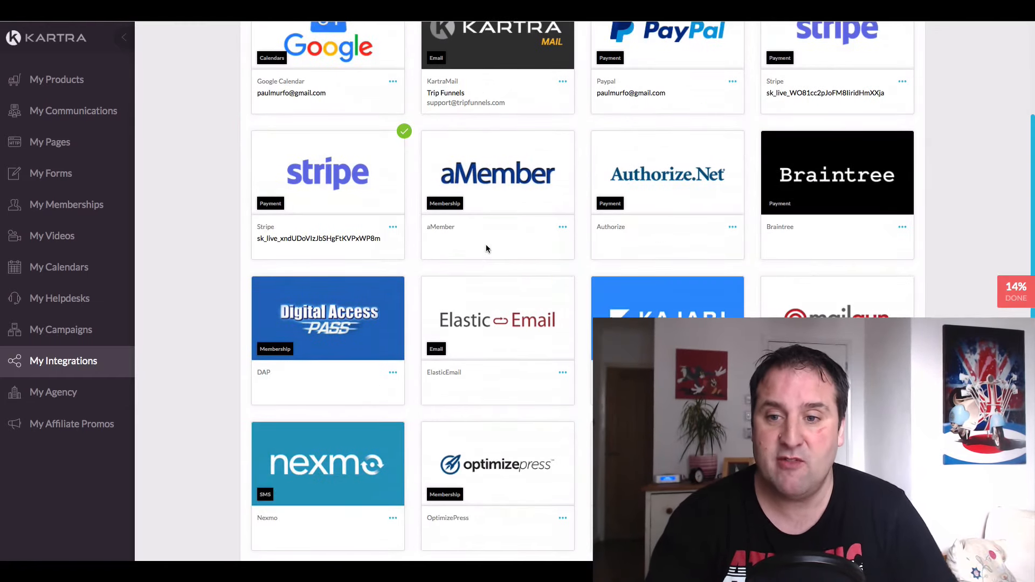
# Open the campaigns section and look through the account's own campaigns
pyautogui.click(63, 333)
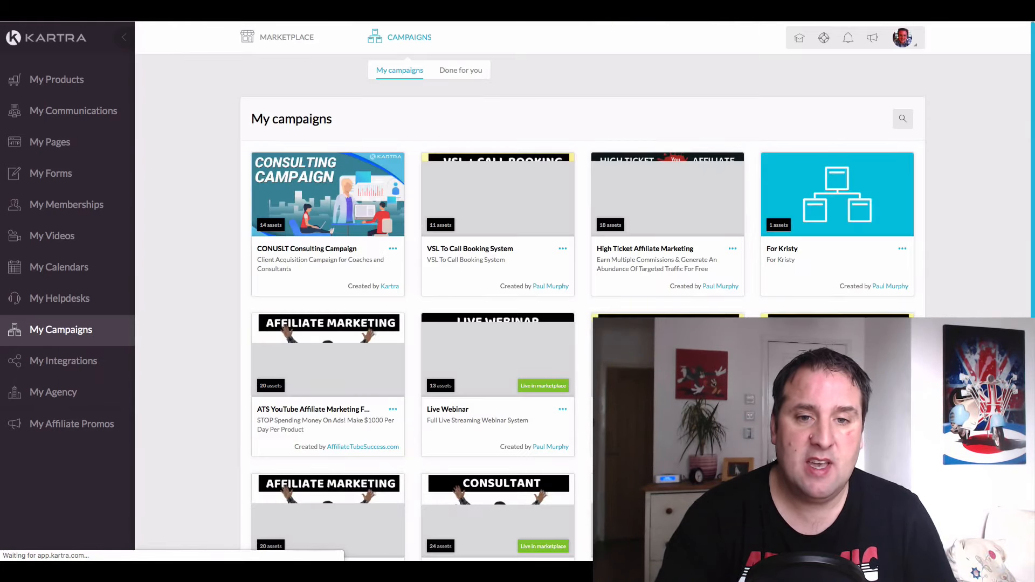
pyautogui.scroll(-4, 582, 292)
pyautogui.scroll(2, 582, 291)
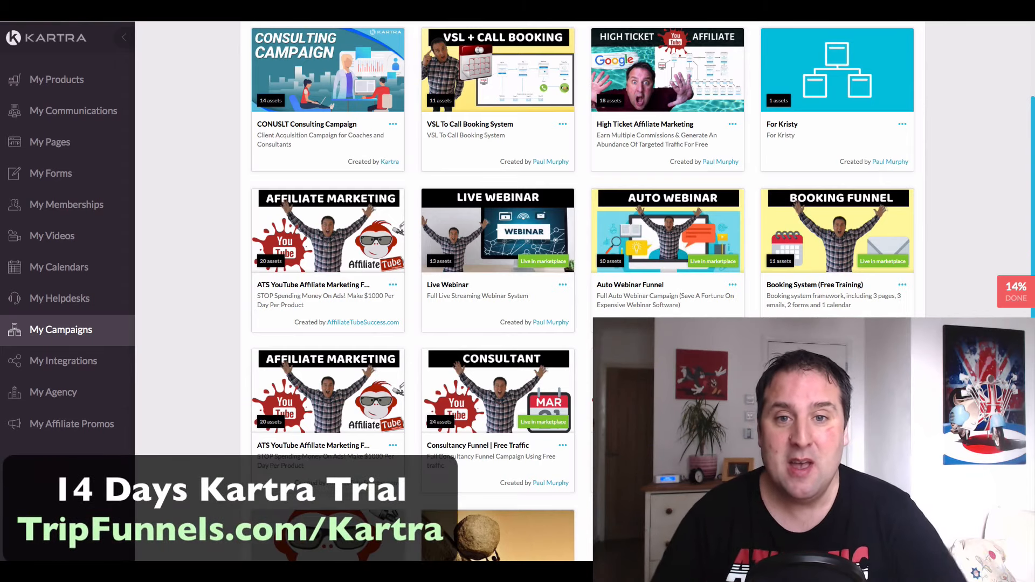
pyautogui.scroll(2, 582, 291)
pyautogui.scroll(1, 407, 23)
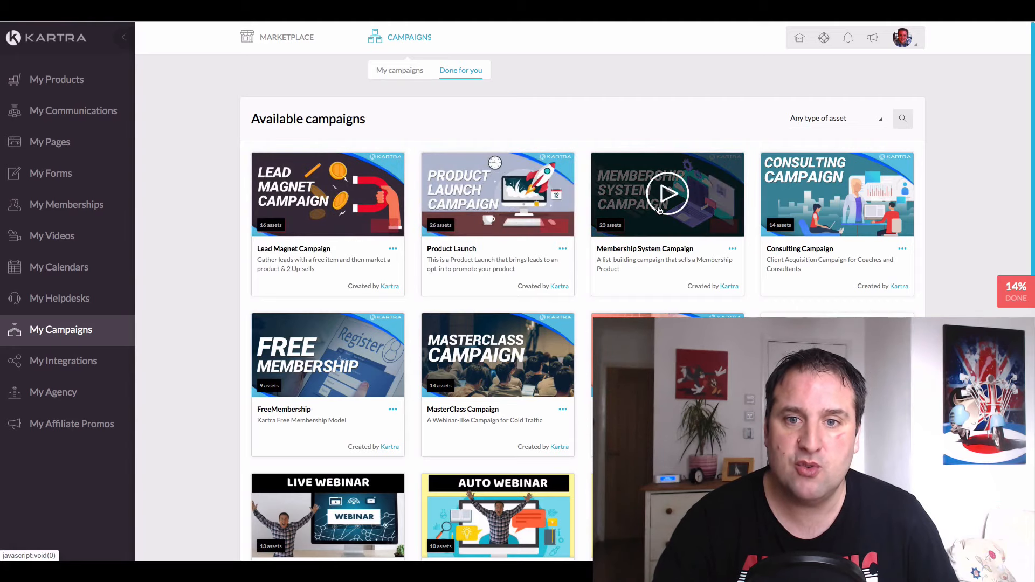
# Examine the done-for-you campaigns, from the lead magnet and membership templates to the webinar, booking and affiliate marketing funnels
pyautogui.scroll(-1, 795, 210)
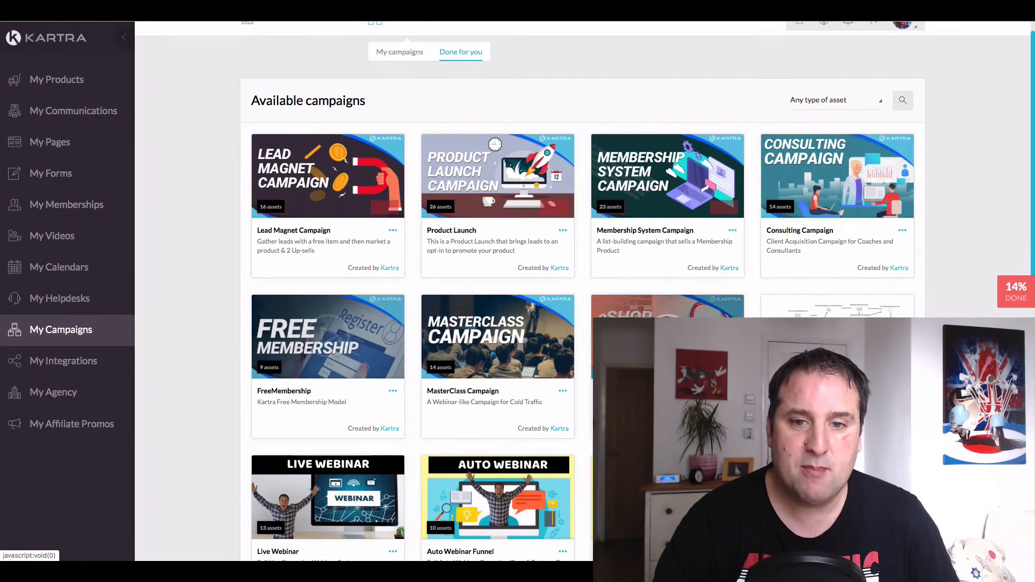
pyautogui.scroll(-7, 843, 311)
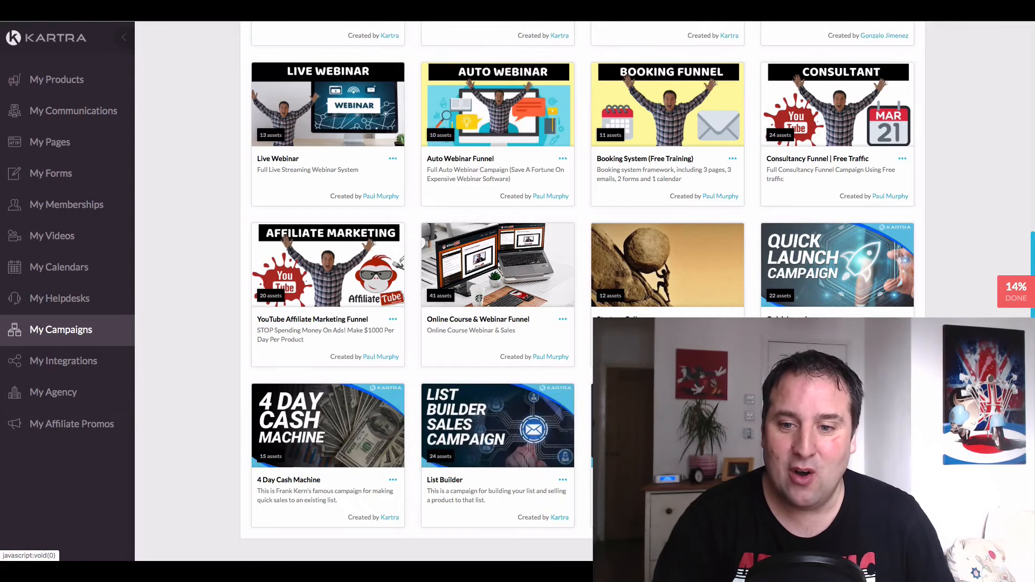
pyautogui.scroll(8, 583, 292)
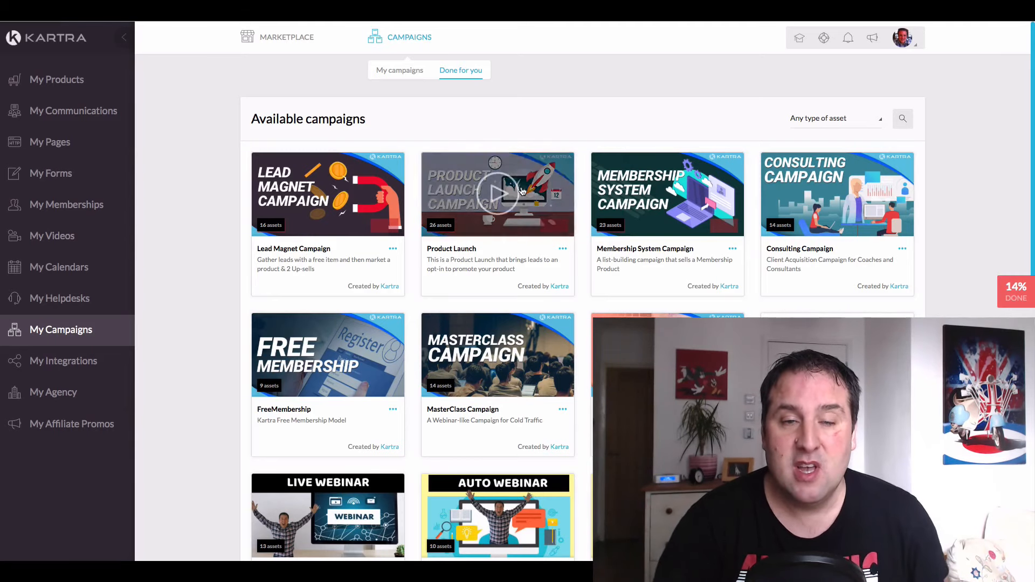
pyautogui.scroll(-3, 496, 323)
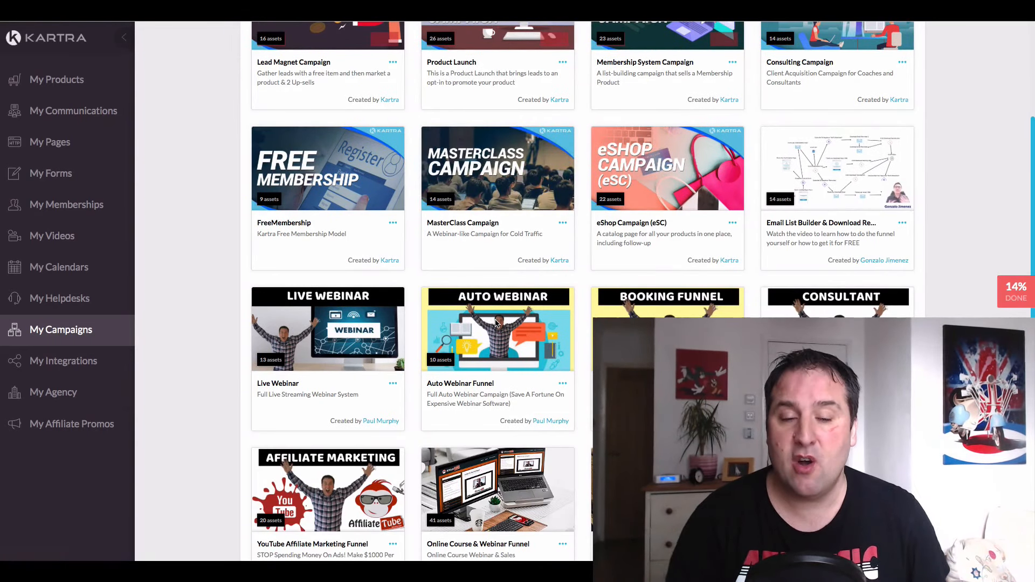
pyautogui.scroll(-1, 609, 306)
pyautogui.scroll(1, 570, 329)
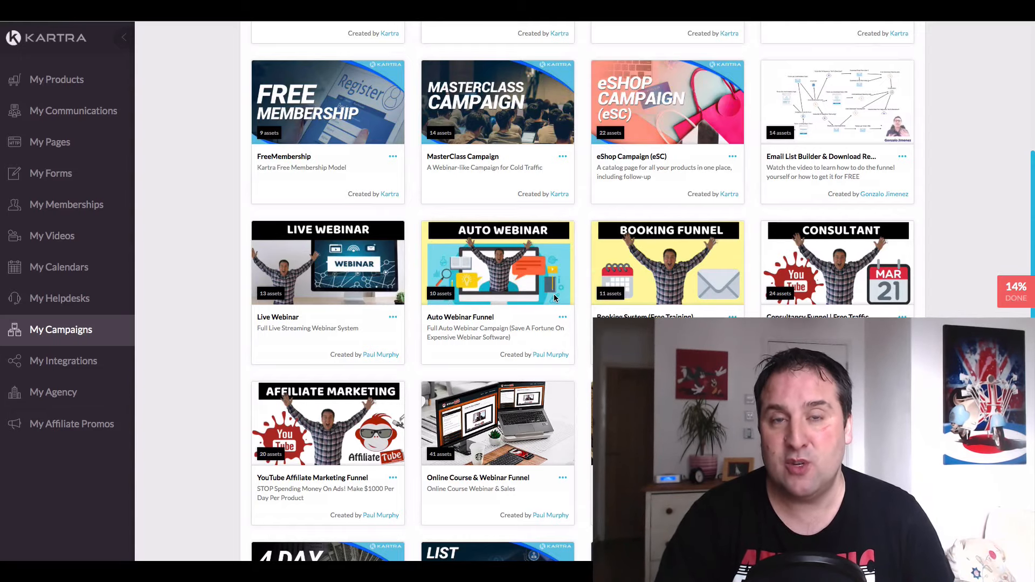
pyautogui.scroll(-1, 548, 296)
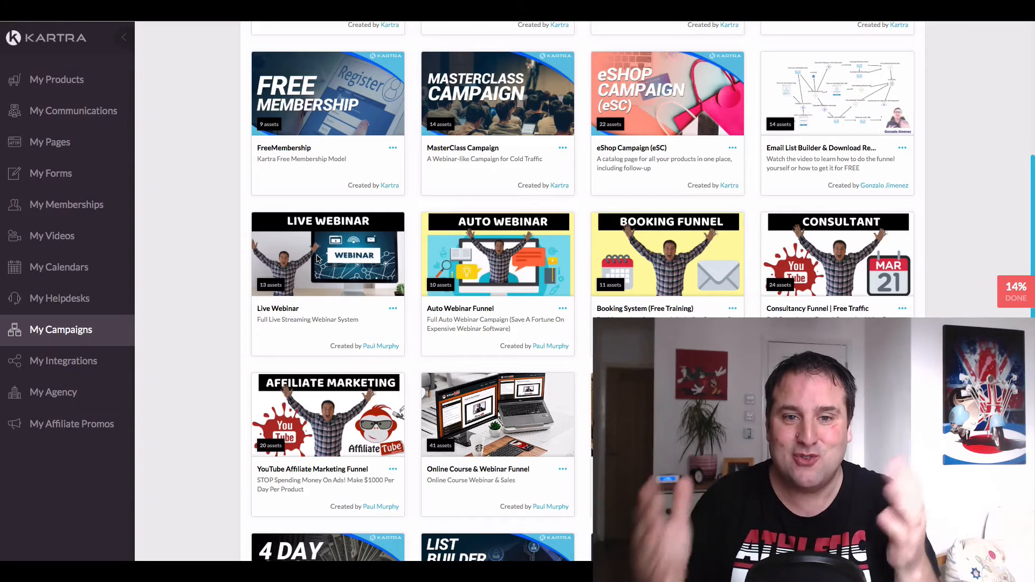
pyautogui.scroll(-1, 707, 270)
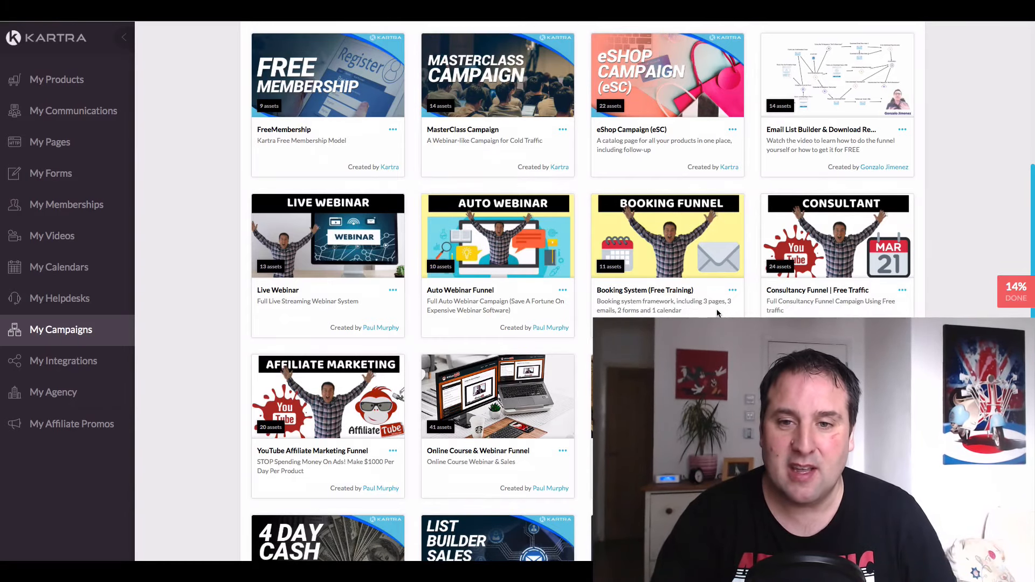
pyautogui.scroll(-1, 721, 302)
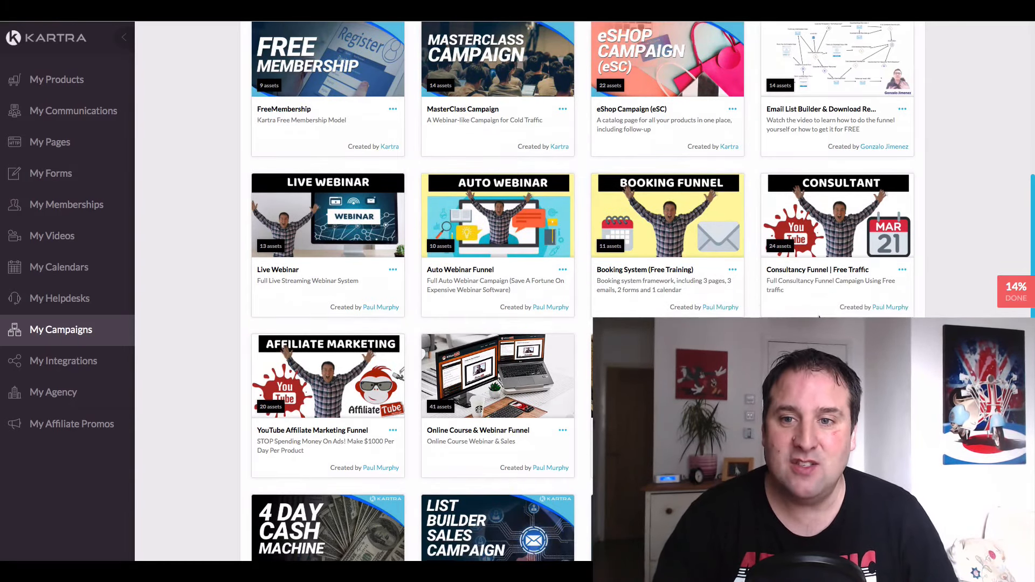
pyautogui.moveTo(348, 384)
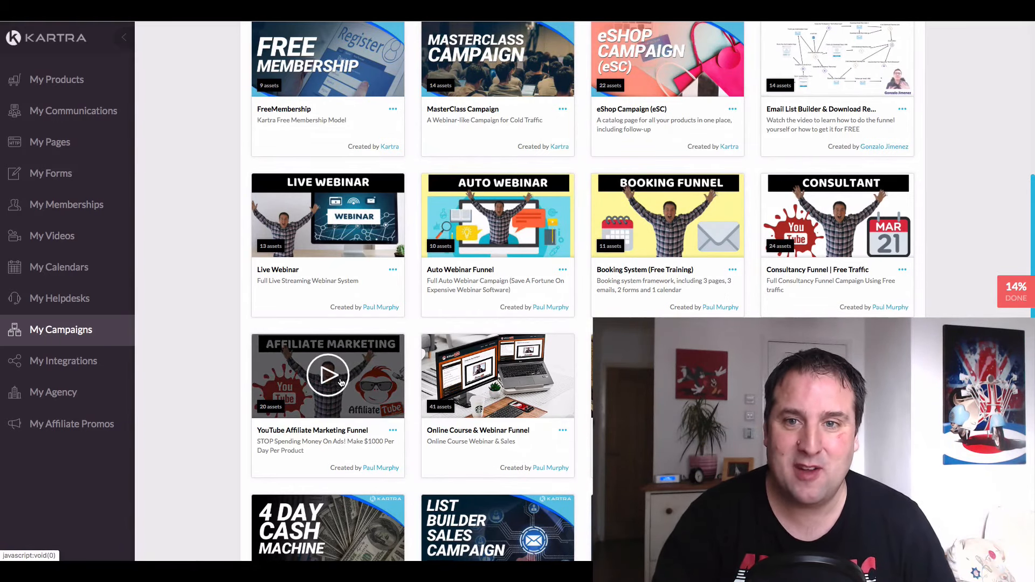
pyautogui.scroll(5, 340, 383)
pyautogui.scroll(-10, 723, 271)
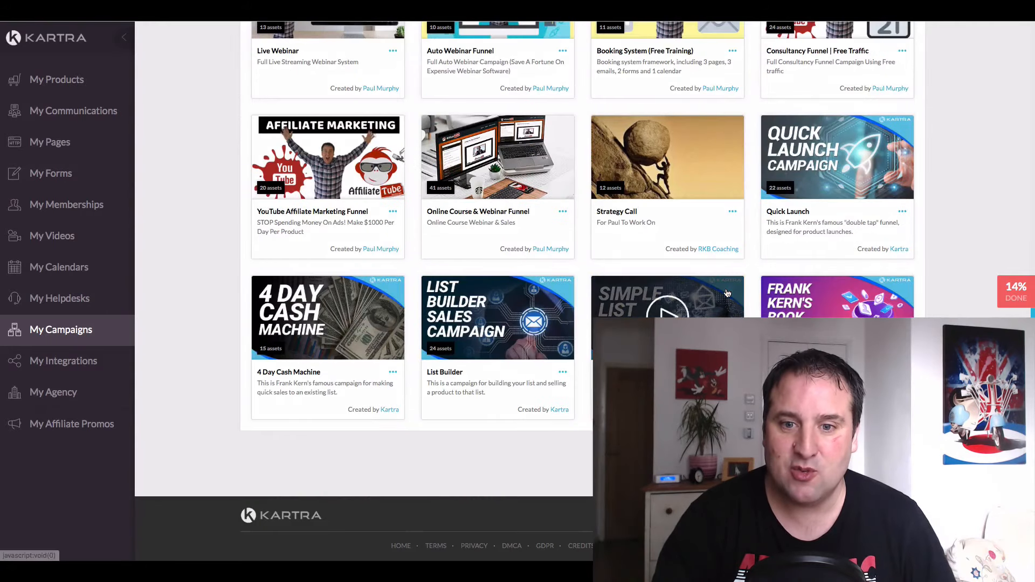
pyautogui.scroll(10, 727, 293)
# Go from the account's own campaigns to the campaign marketplace and load more listings
pyautogui.click(399, 70)
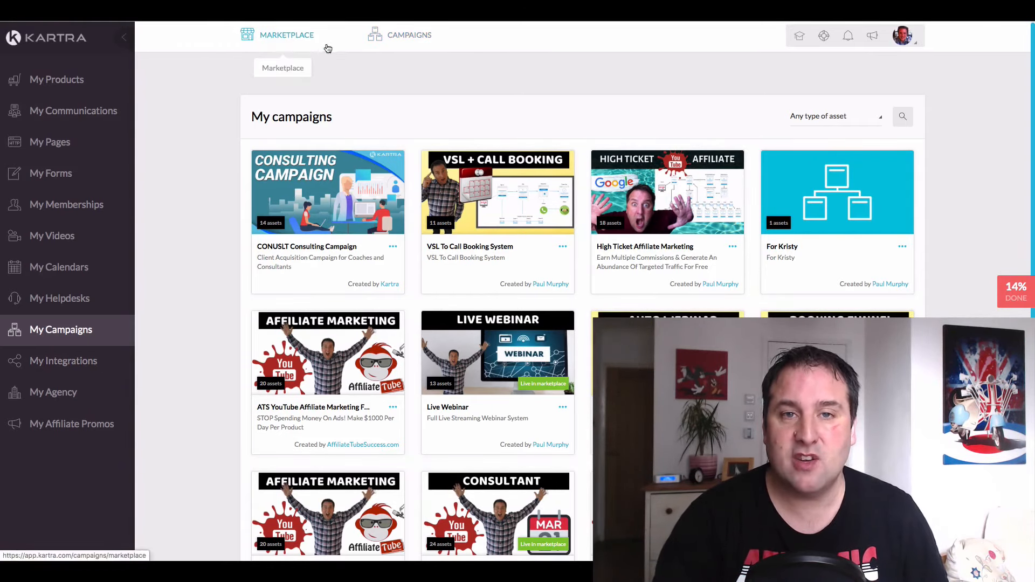
pyautogui.moveTo(285, 31)
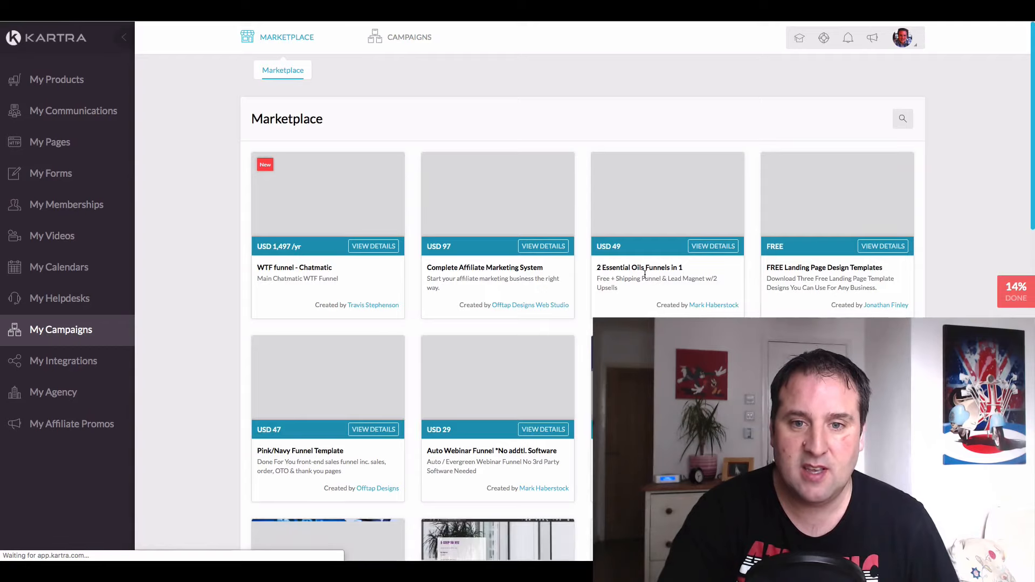
pyautogui.scroll(-2, 645, 278)
pyautogui.scroll(-12, 645, 279)
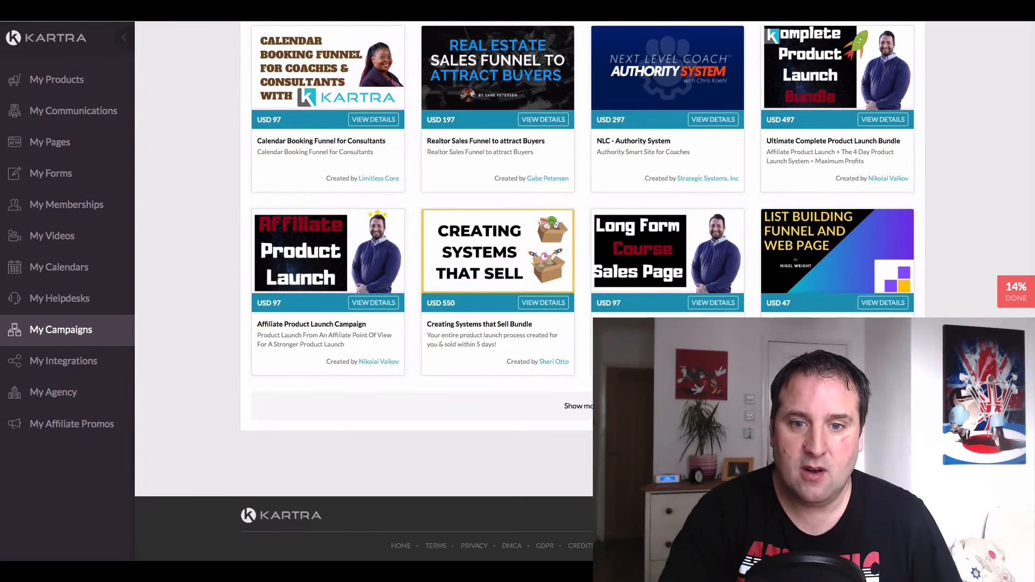
pyautogui.click(578, 406)
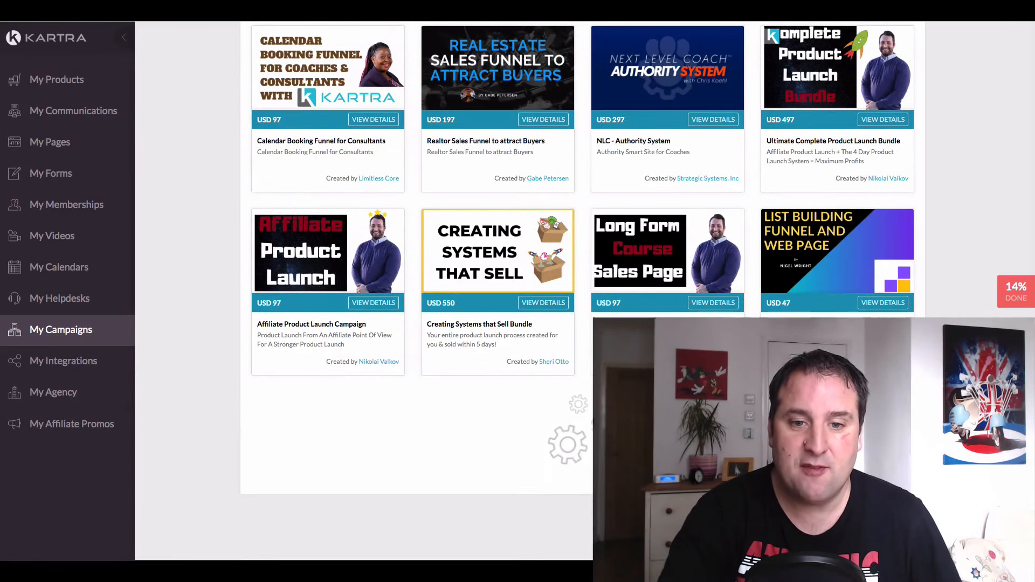
# Look through the marketplace listings, comparing the funnels on offer and their prices
pyautogui.scroll(-5, 578, 406)
pyautogui.scroll(-6, 563, 391)
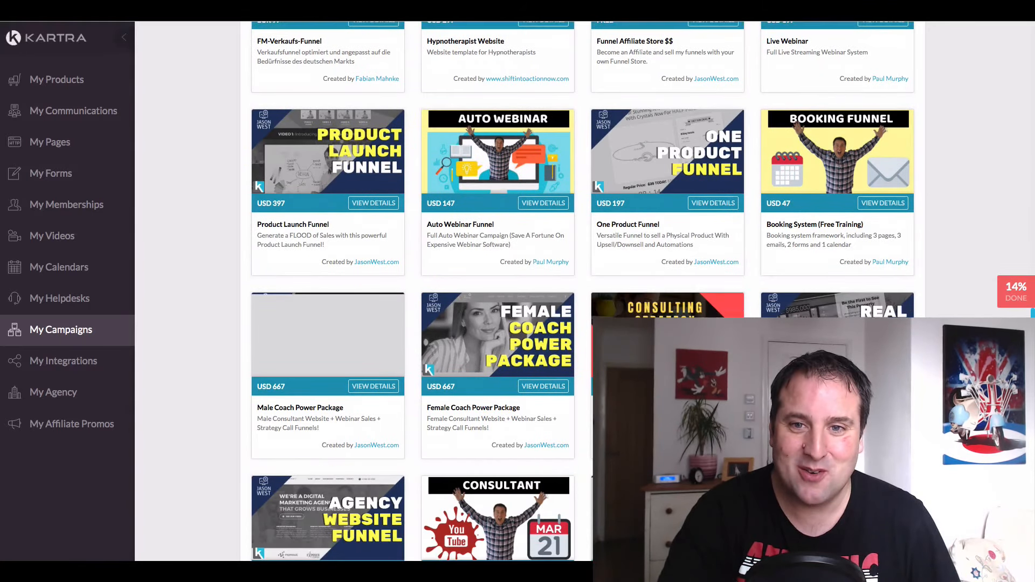
pyautogui.scroll(1, 562, 392)
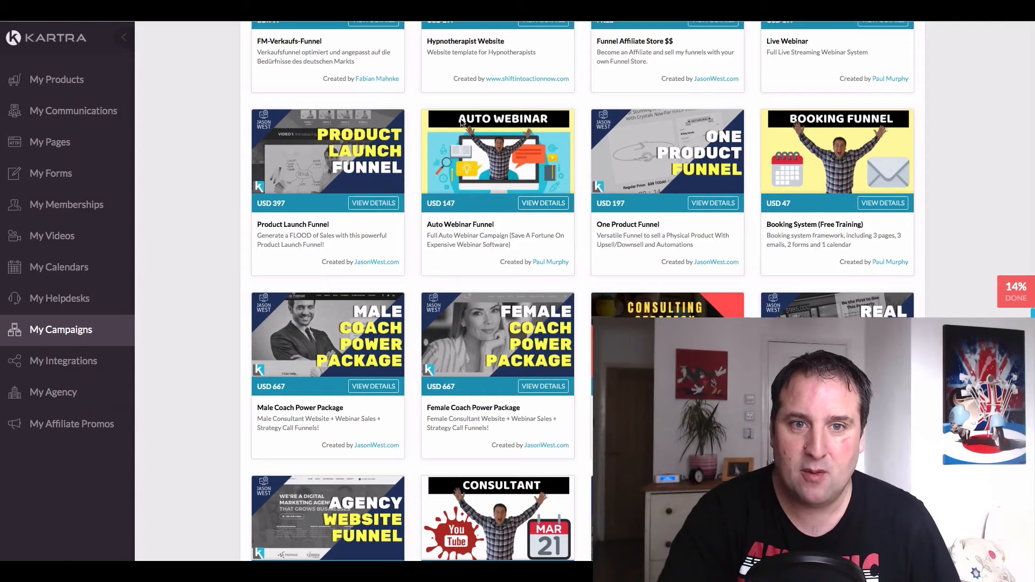
pyautogui.scroll(-2, 485, 220)
pyautogui.scroll(-2, 485, 226)
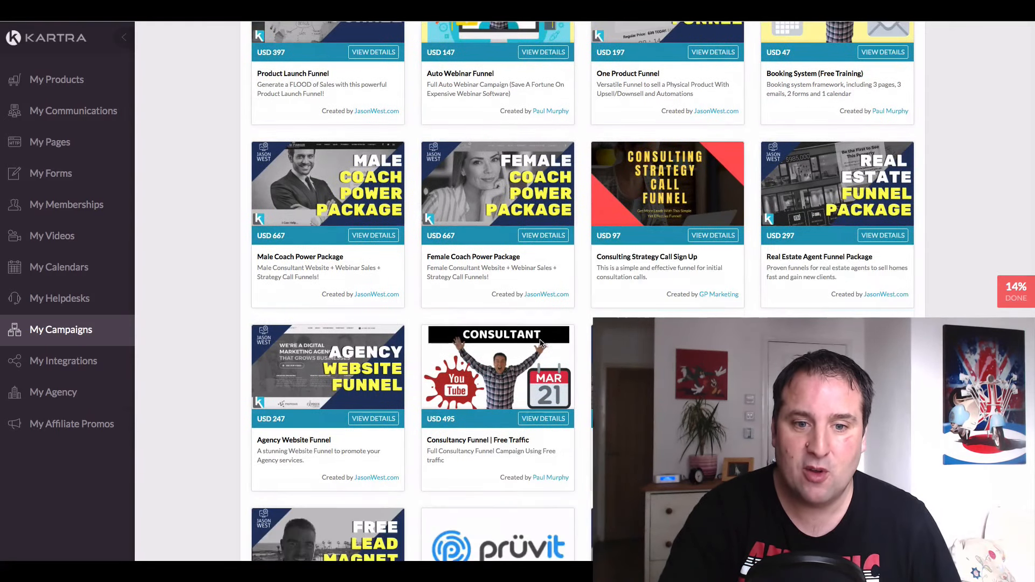
pyautogui.scroll(5, 774, 214)
pyautogui.scroll(-8, 878, 253)
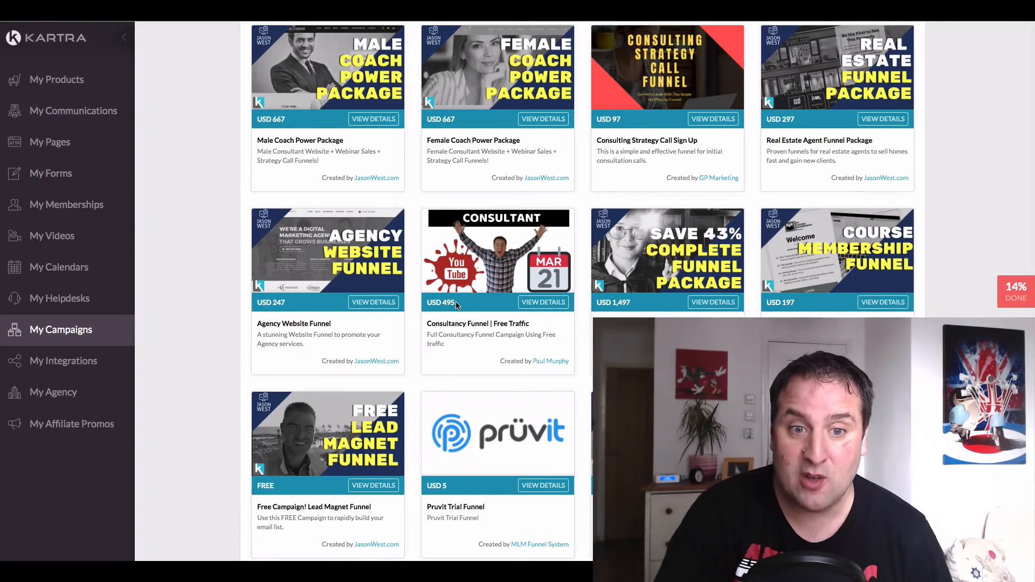
pyautogui.scroll(-5, 526, 256)
pyautogui.scroll(15, 537, 290)
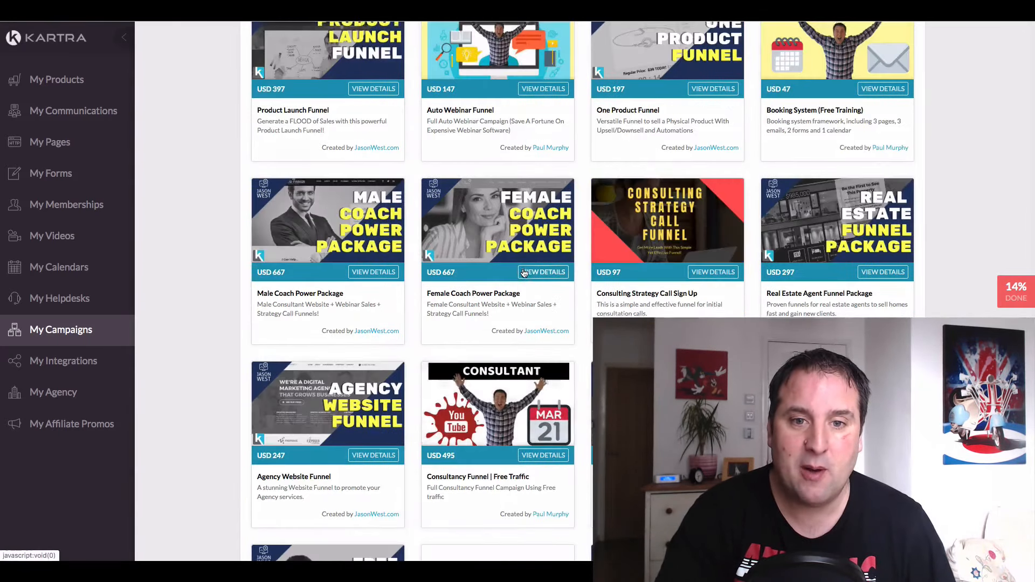
pyautogui.scroll(-20, 521, 285)
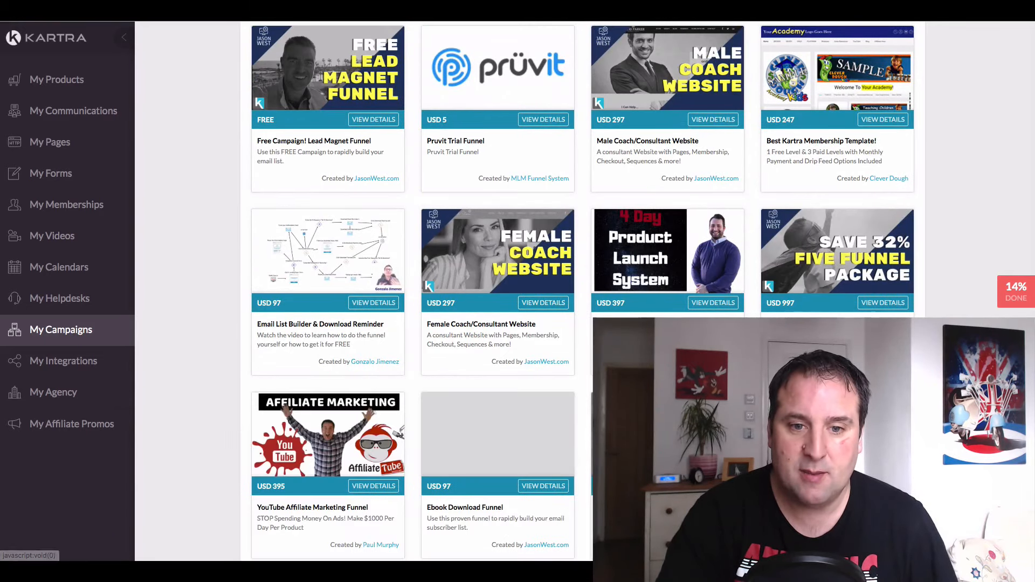
pyautogui.scroll(-3, 323, 311)
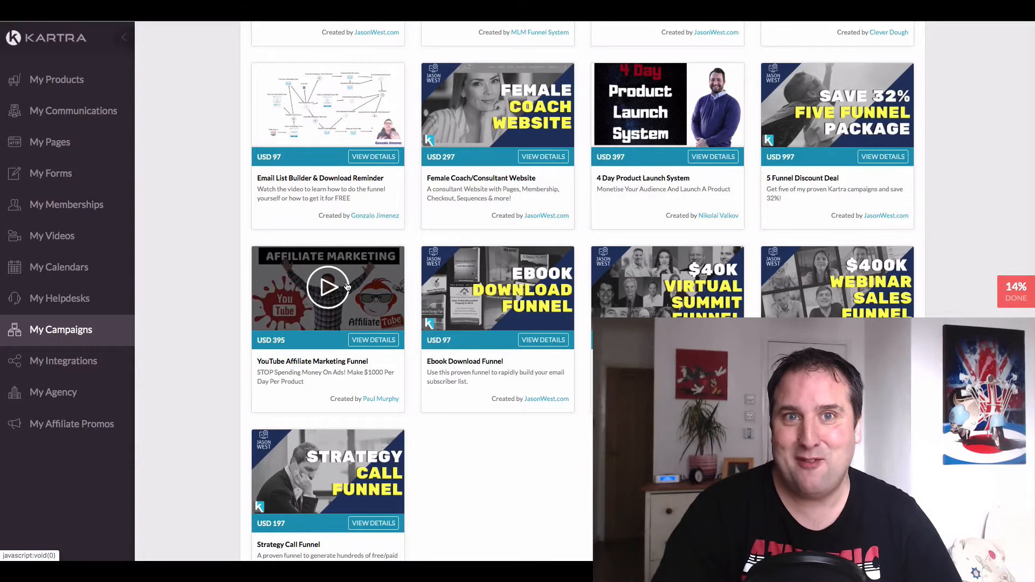
pyautogui.scroll(20, 356, 283)
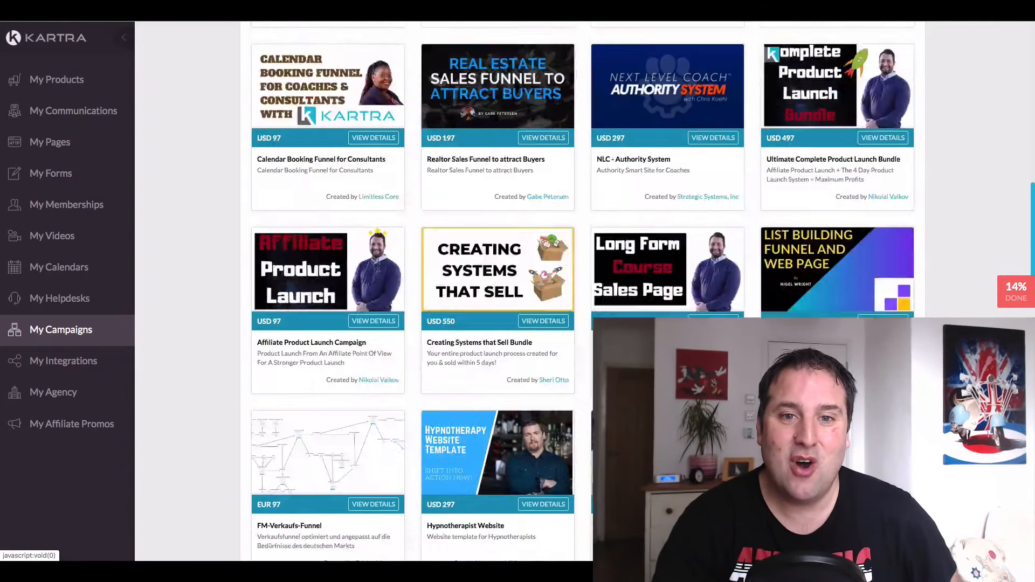
pyautogui.scroll(-10, 377, 272)
pyautogui.scroll(10, 378, 273)
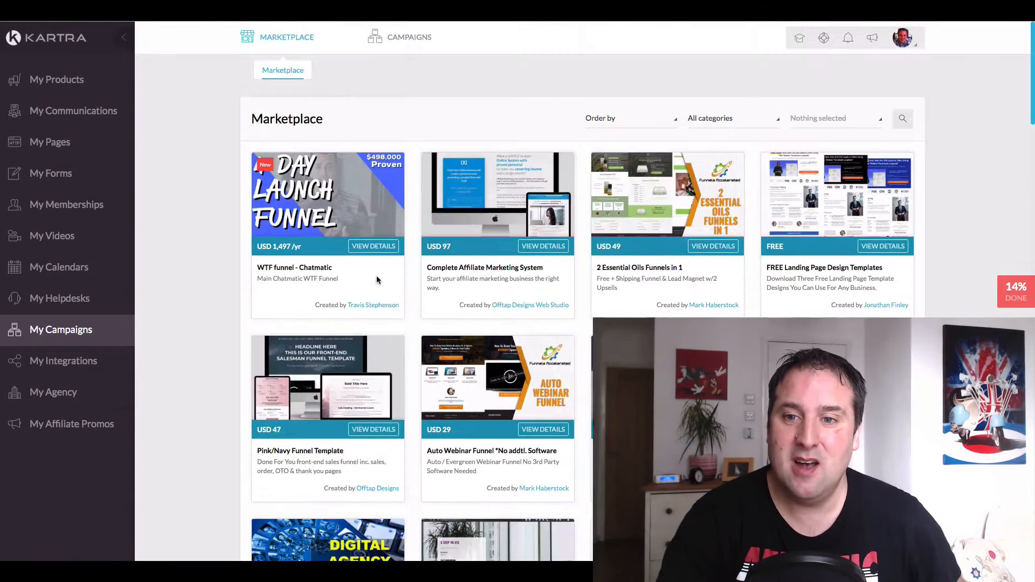
pyautogui.scroll(-15, 517, 252)
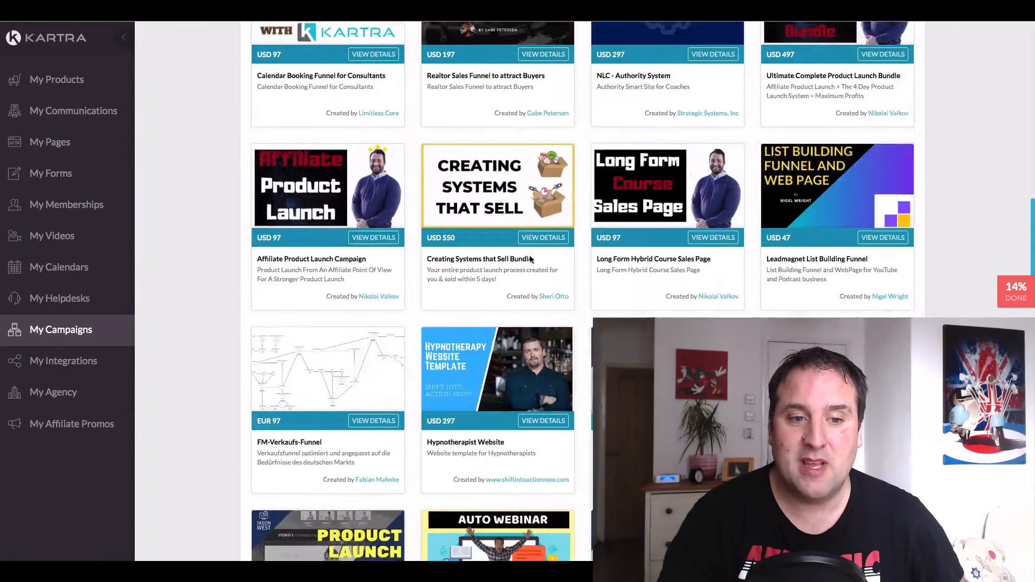
pyautogui.scroll(3, 390, 404)
pyautogui.scroll(10, 390, 403)
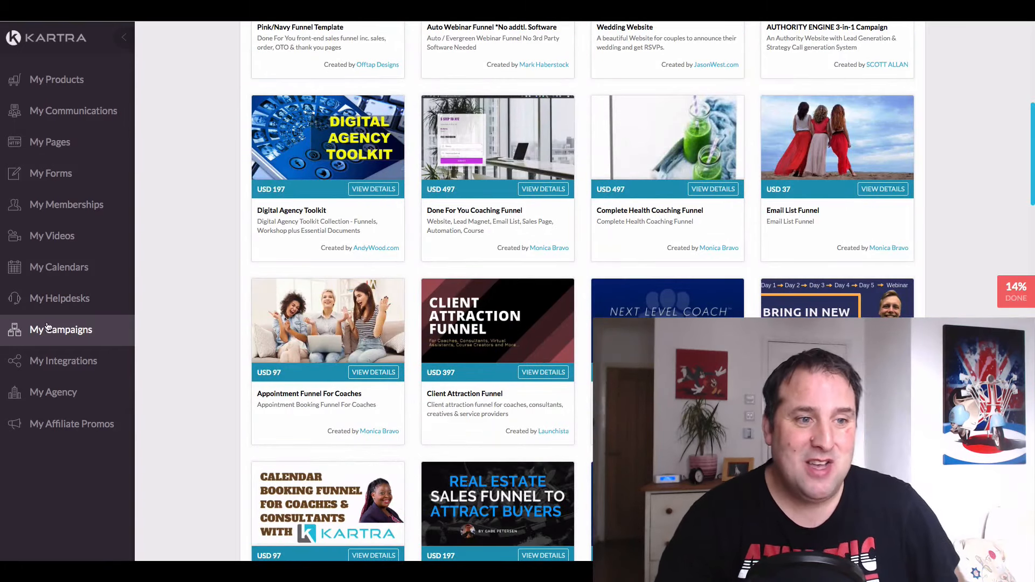
# Return from the marketplace to the campaigns section and display the done-for-you campaigns
pyautogui.click(47, 327)
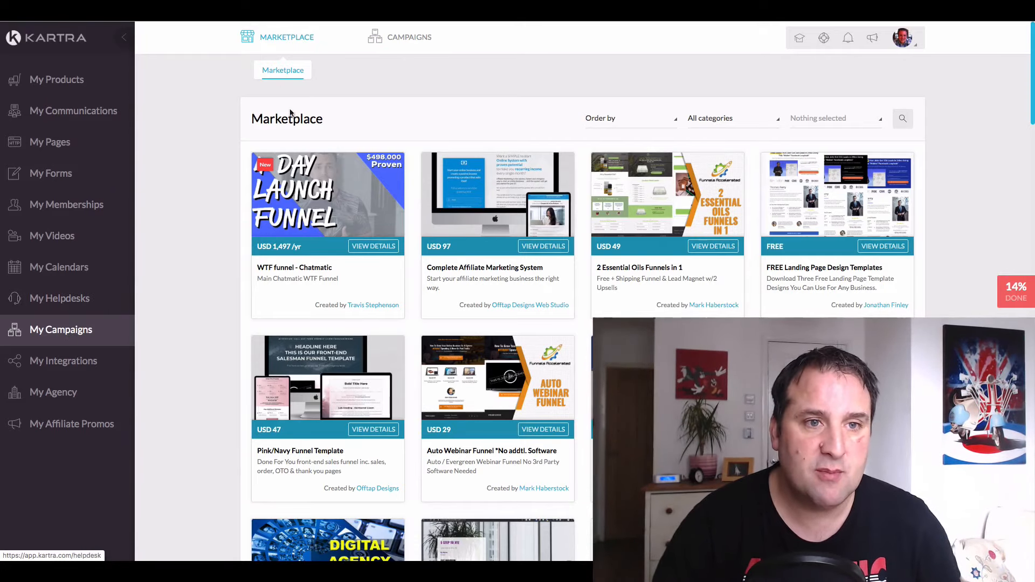
pyautogui.click(53, 338)
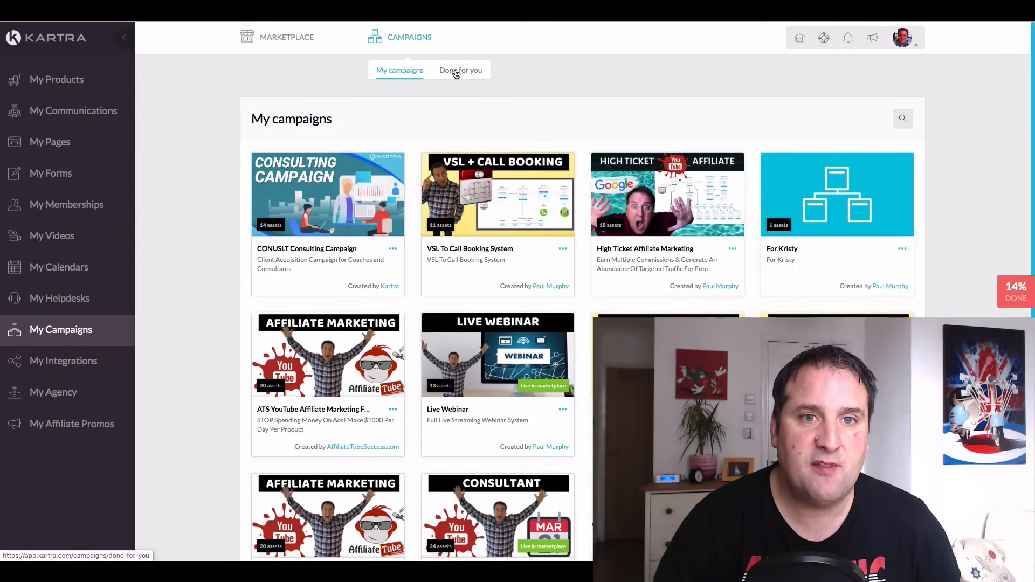
pyautogui.click(467, 80)
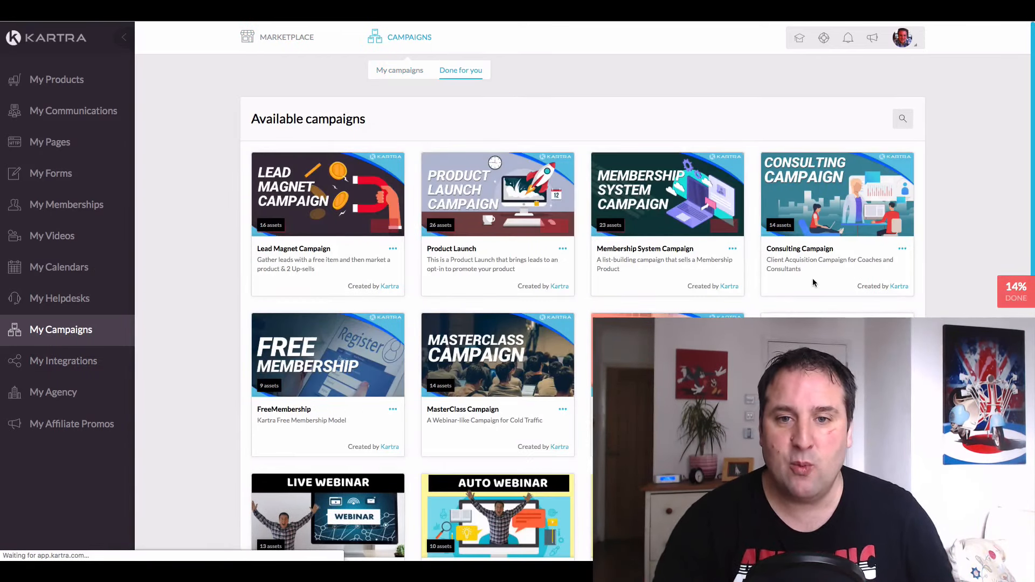
pyautogui.scroll(-4, 808, 288)
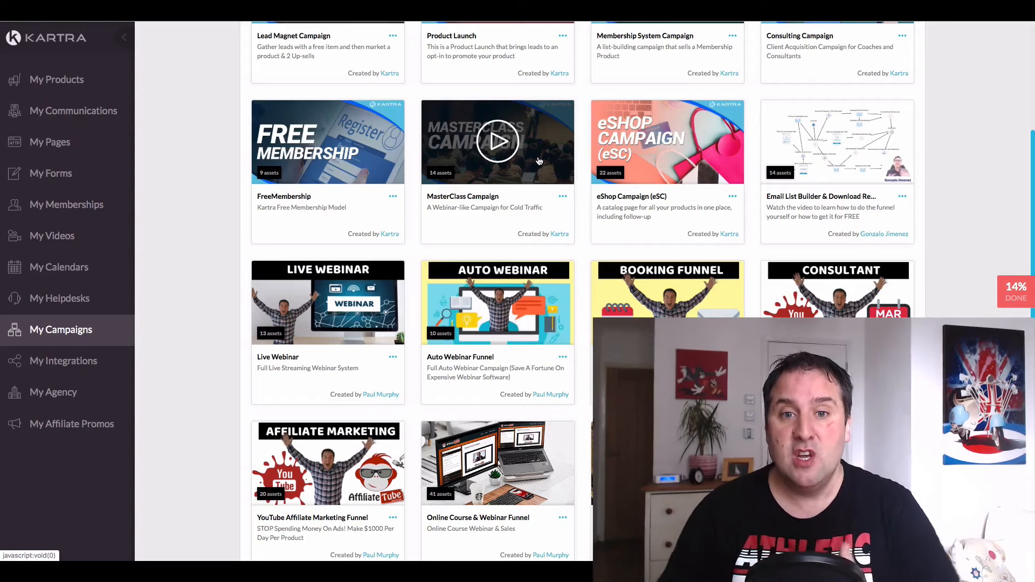
# View the deployment options for the done-for-you MasterClass Campaign and close them without importing it
pyautogui.click(563, 197)
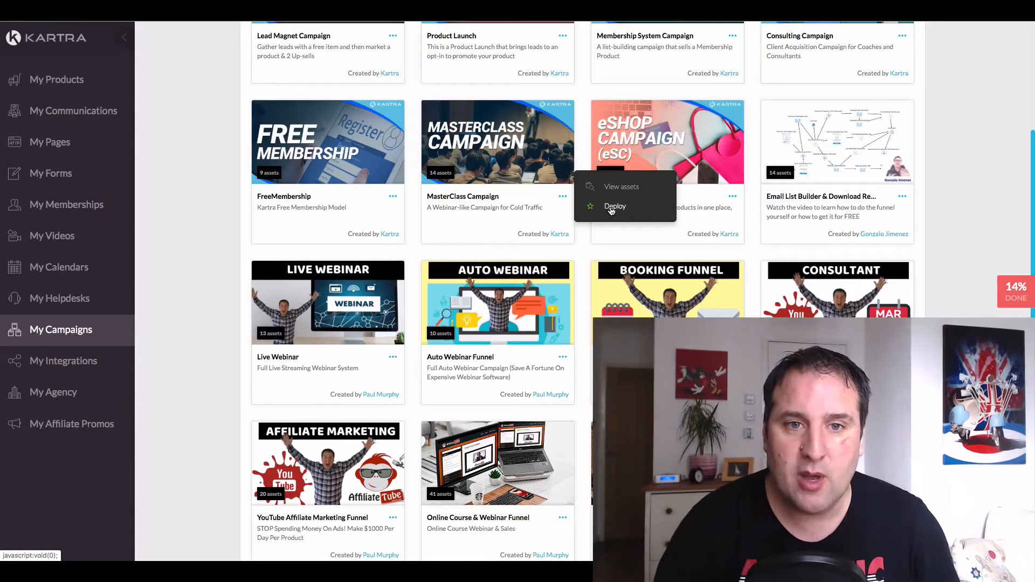
pyautogui.click(612, 209)
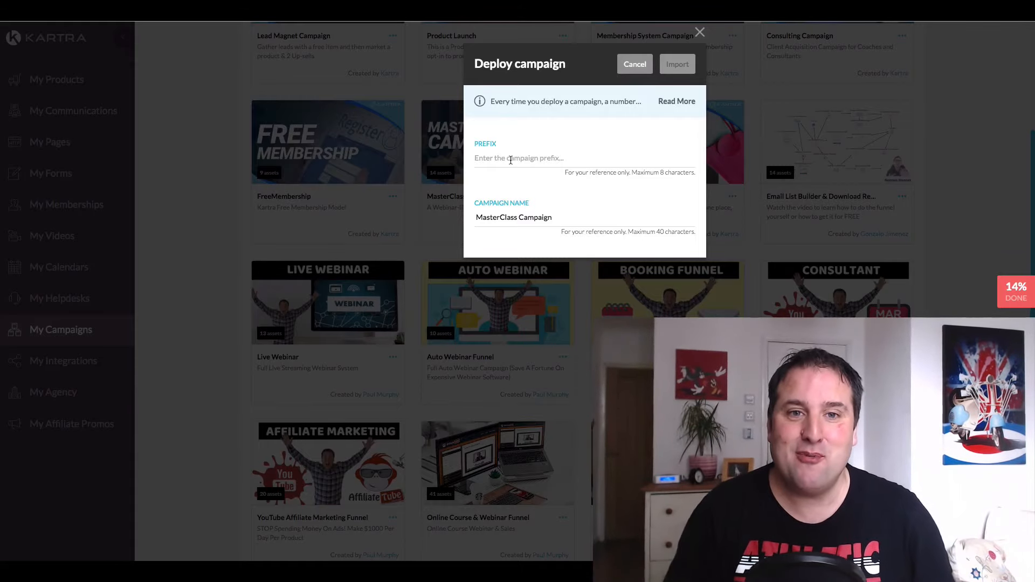
pyautogui.click(699, 32)
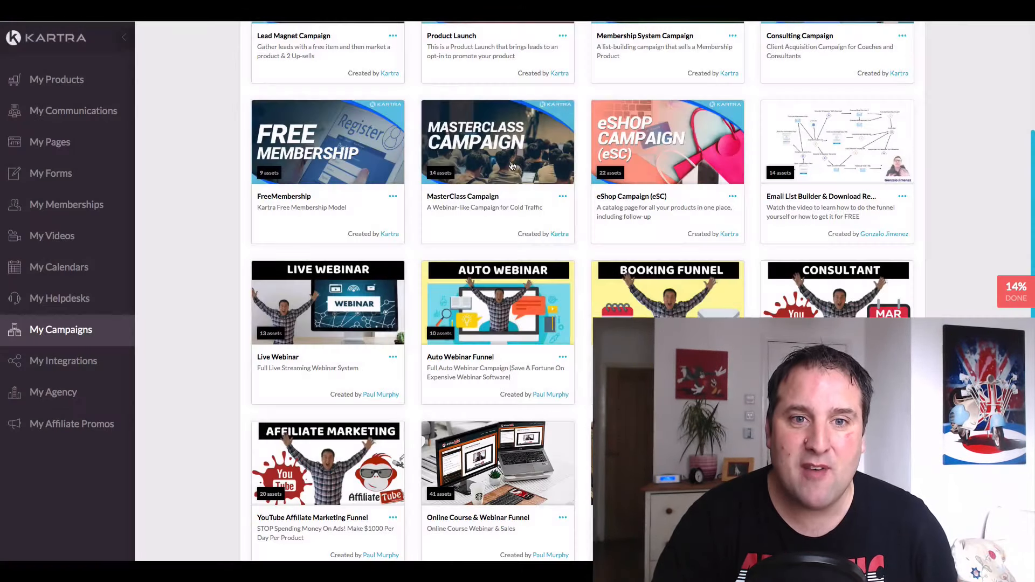
# Inspect the assets included in the done-for-you Live Webinar campaign, and close the asset overview
pyautogui.scroll(1, 512, 166)
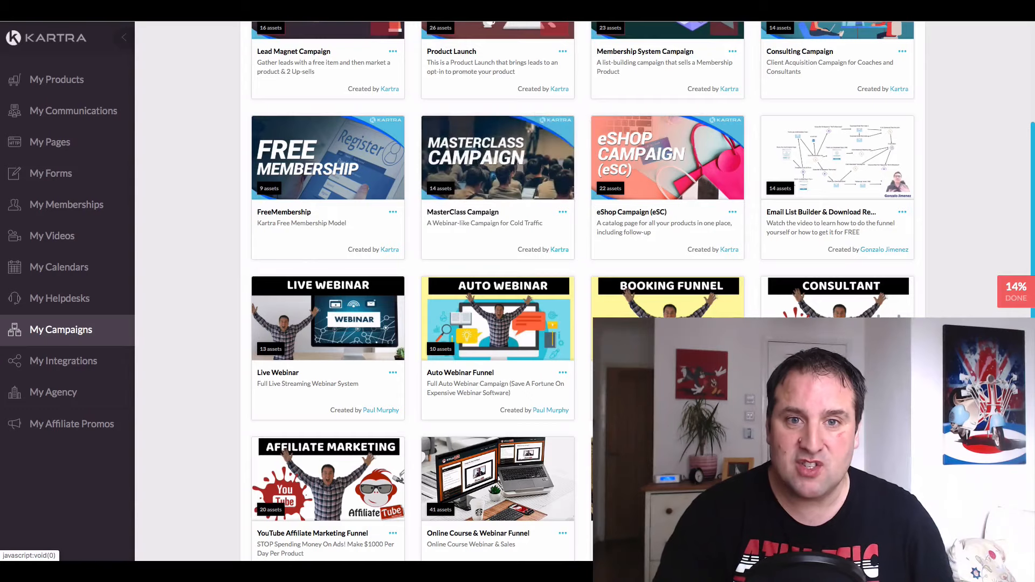
pyautogui.scroll(4, 529, 129)
pyautogui.scroll(-4, 620, 194)
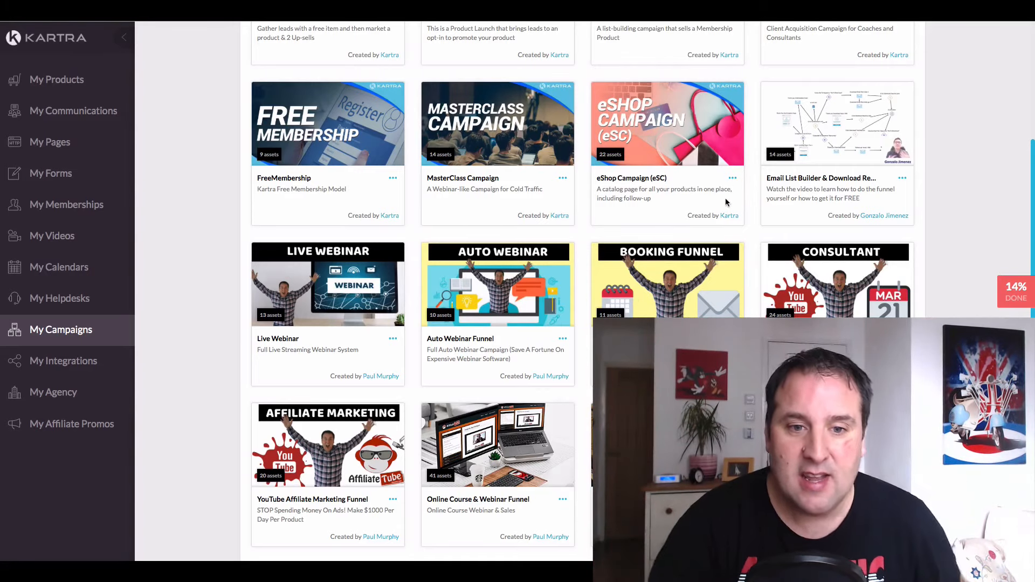
pyautogui.scroll(1, 485, 340)
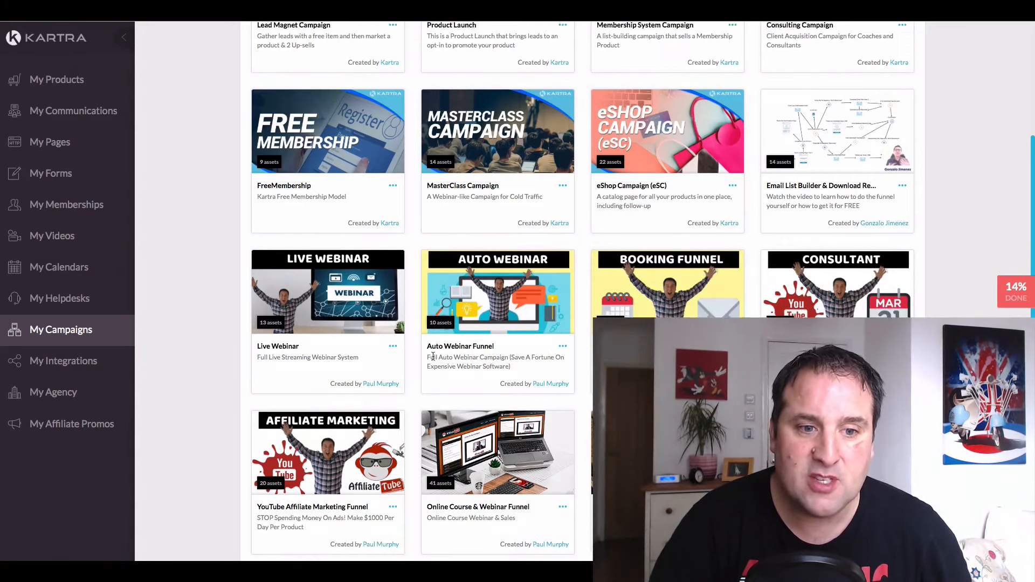
pyautogui.scroll(-2, 403, 344)
pyautogui.click(393, 308)
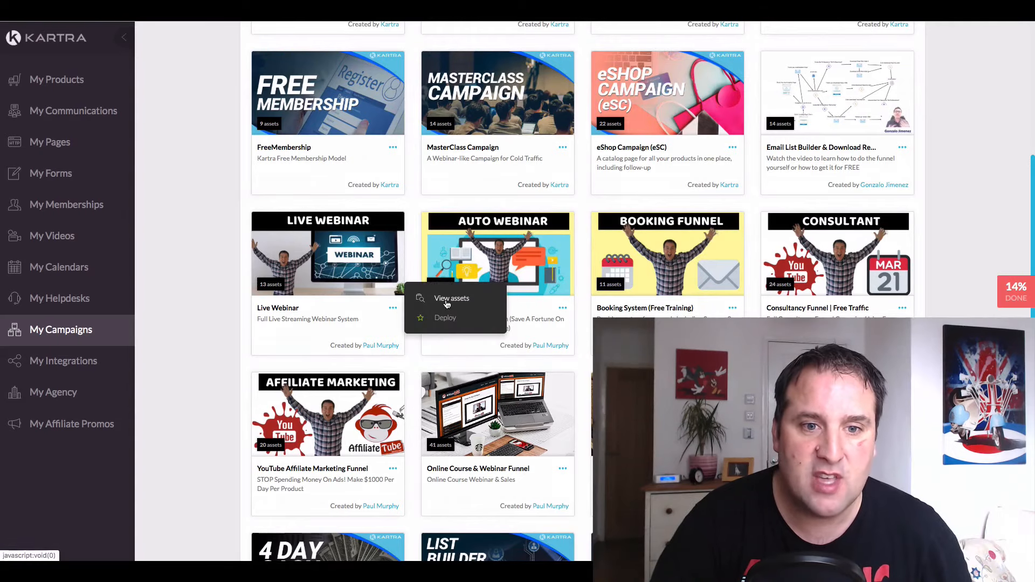
pyautogui.click(440, 298)
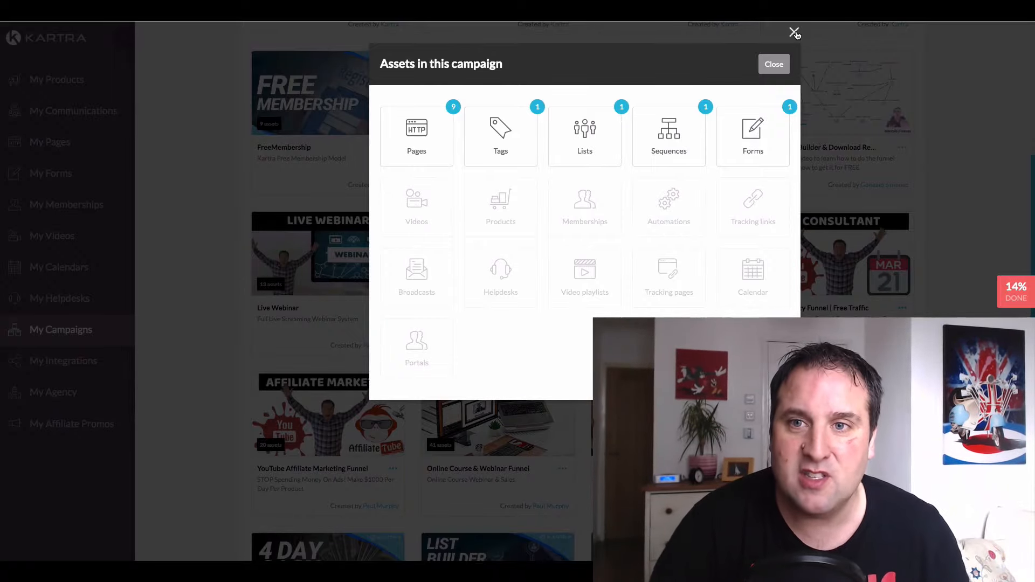
pyautogui.click(794, 32)
# Look through the remaining done-for-you campaigns, including the 4 Day Cash Machine and List Builder campaigns
pyautogui.scroll(-5, 351, 409)
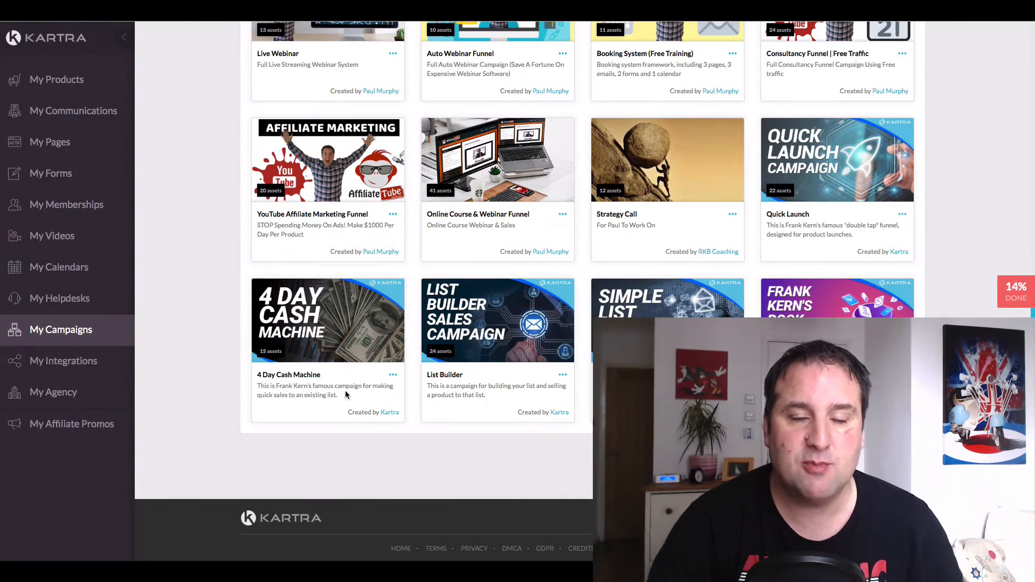
pyautogui.scroll(1, 334, 499)
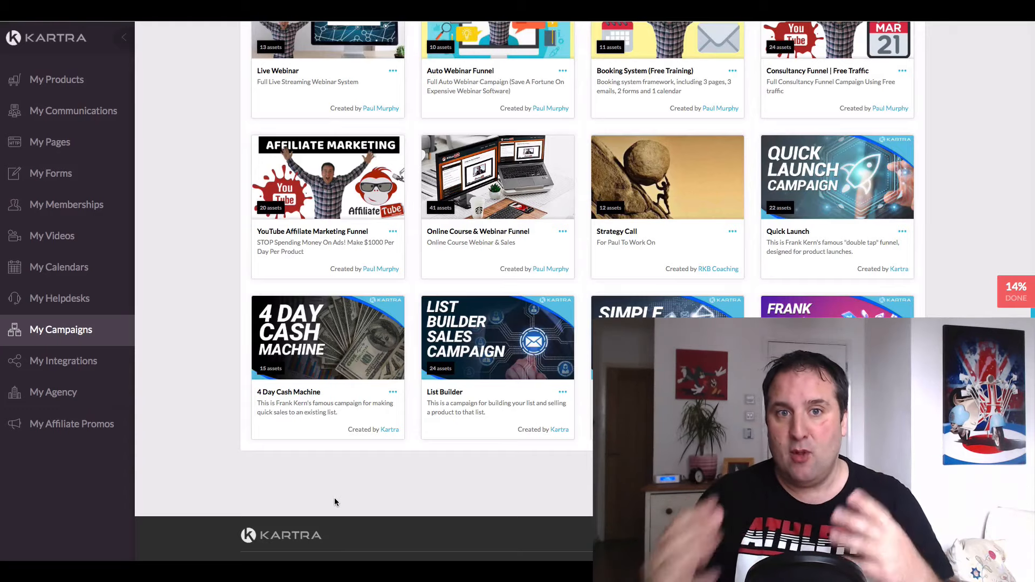
pyautogui.scroll(6, 545, 161)
pyautogui.scroll(-5, 519, 292)
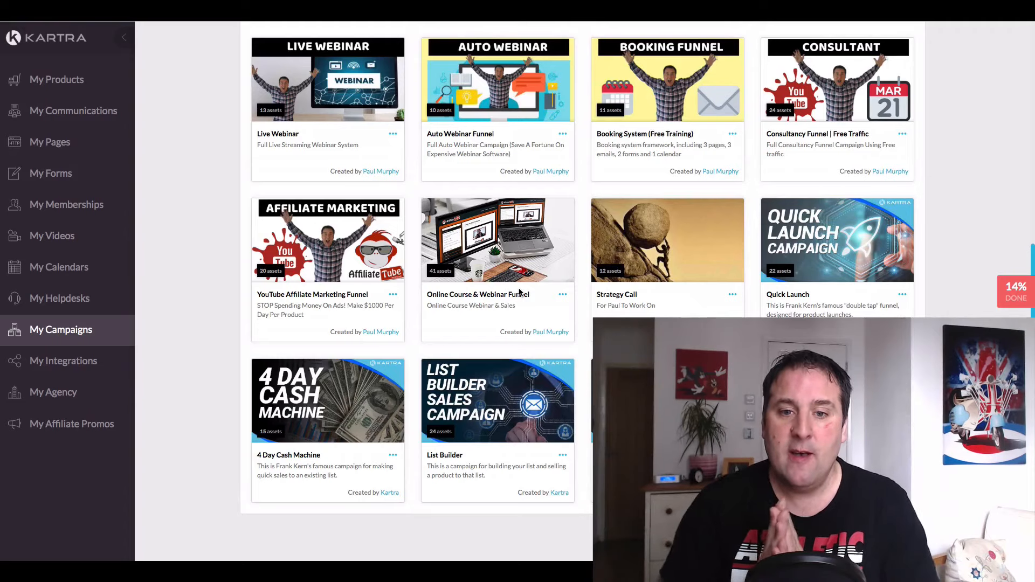
pyautogui.moveTo(290, 404)
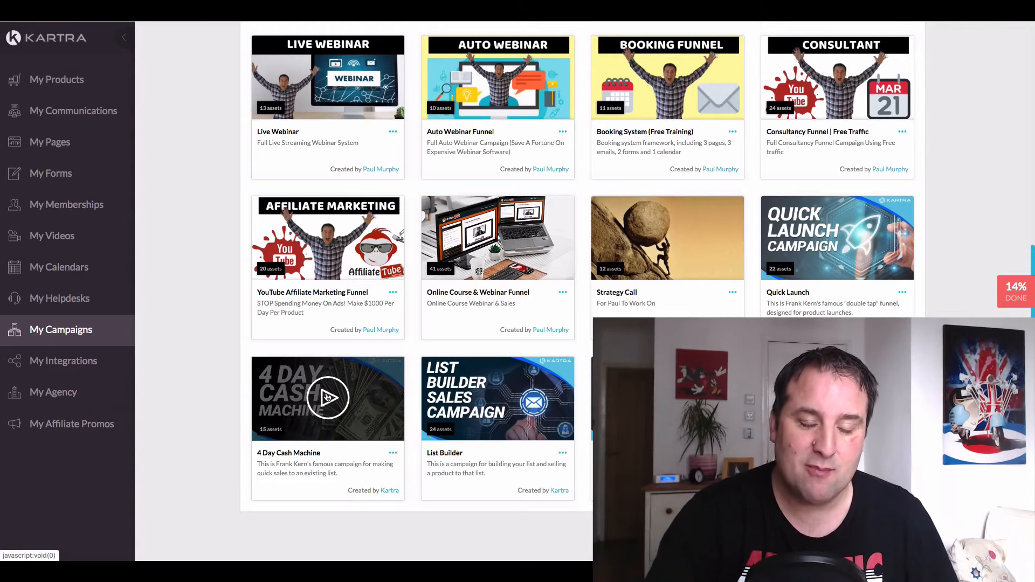
pyautogui.scroll(1, 355, 405)
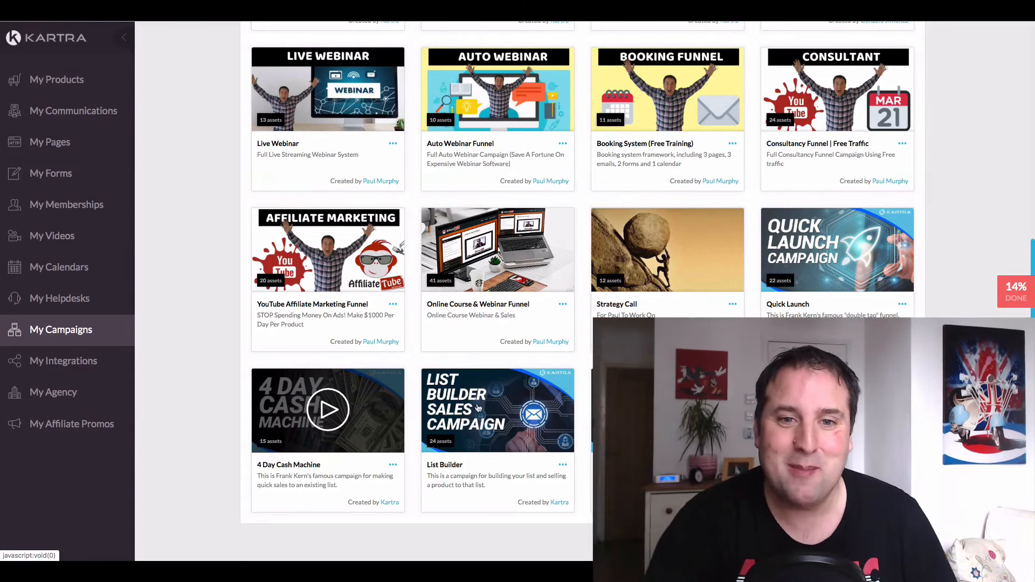
pyautogui.scroll(8, 477, 408)
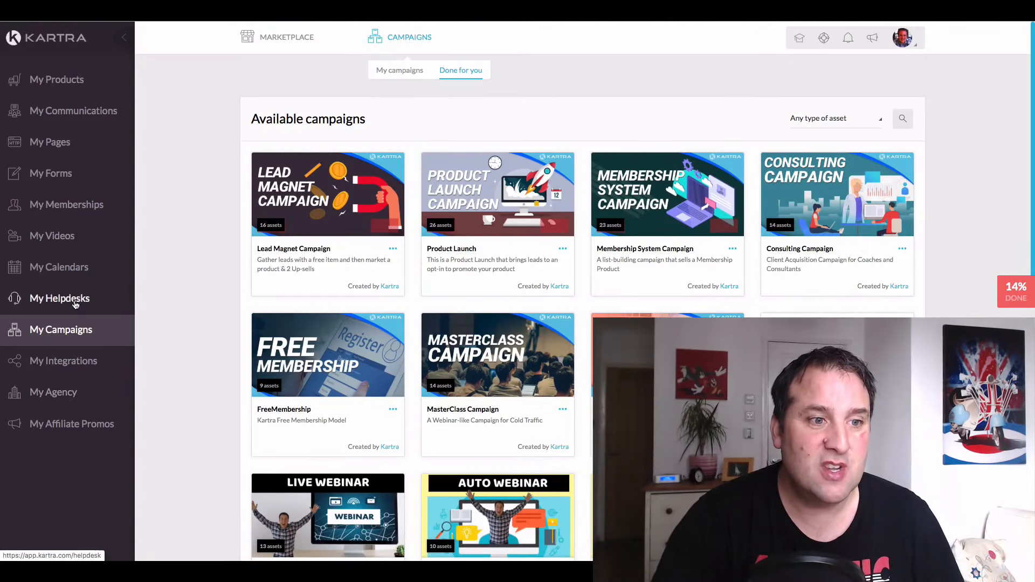
# Go to the helpdesks section and look through the list of submitted helpdesk tickets
pyautogui.click(76, 305)
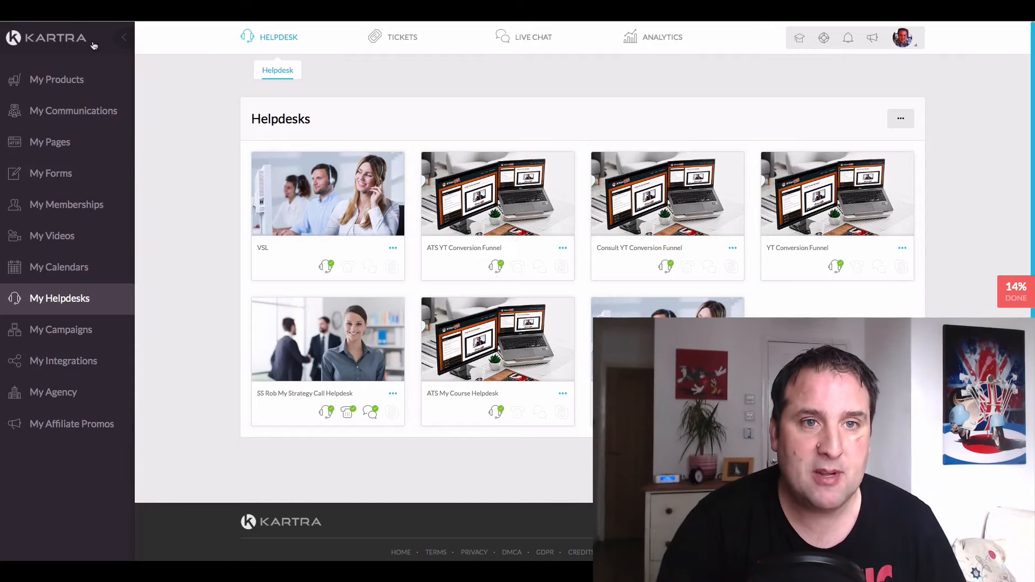
pyautogui.moveTo(396, 36)
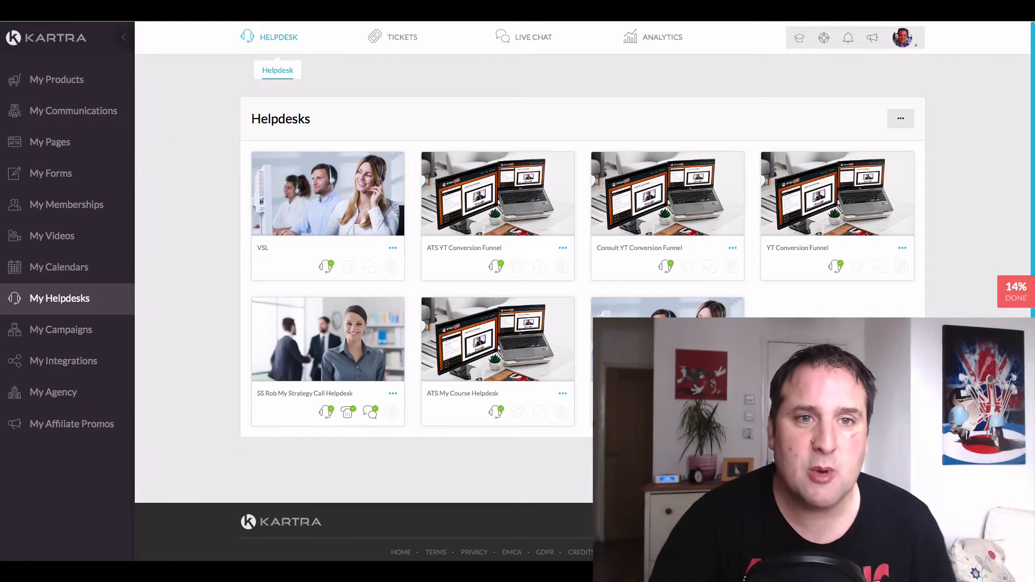
pyautogui.moveTo(390, 45)
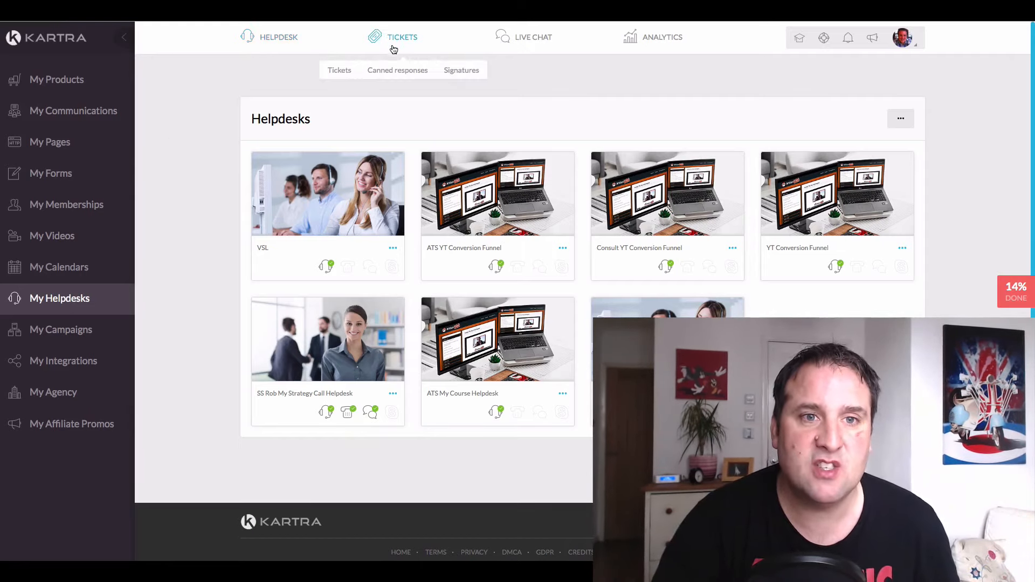
pyautogui.click(345, 69)
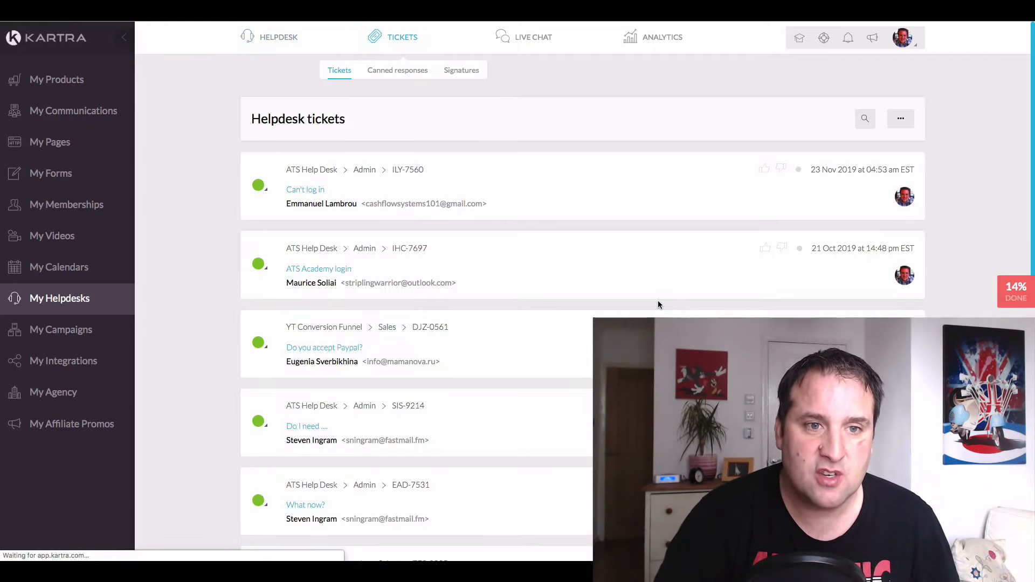
pyautogui.scroll(-1, 318, 253)
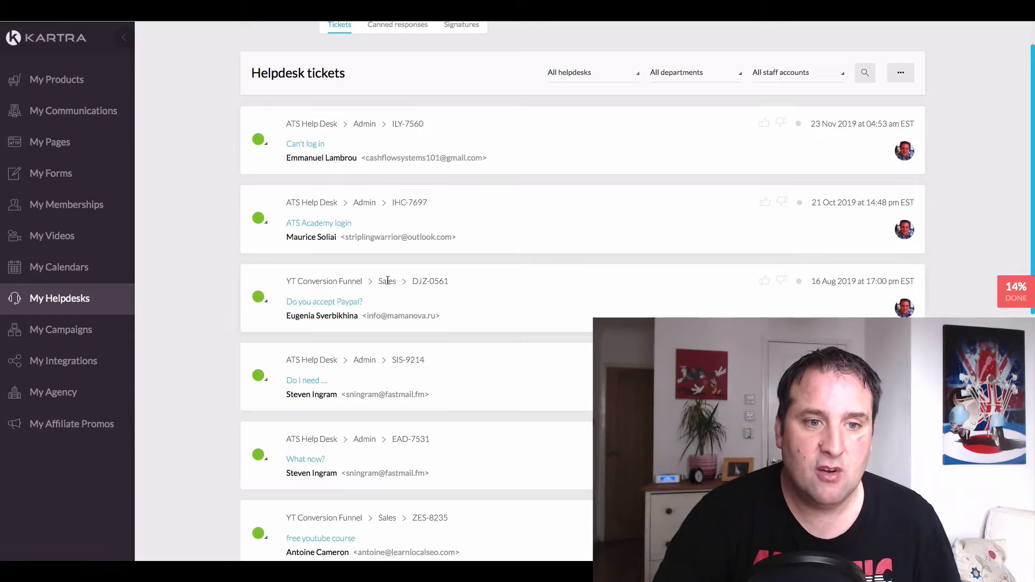
pyautogui.scroll(2, 836, 281)
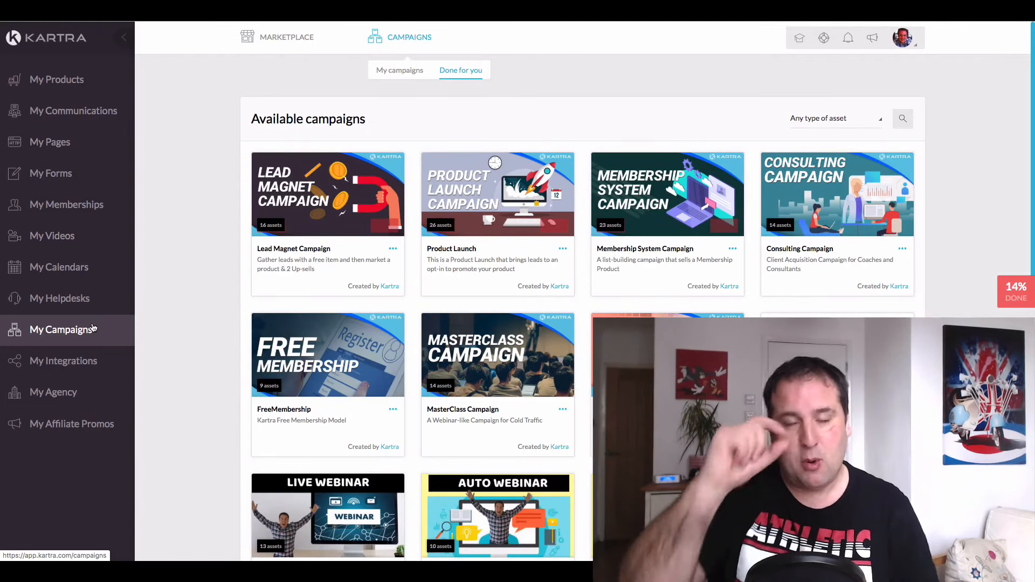
# Return from the done-for-you campaigns to the helpdesks overview and check its ticket, live chat and analytics options
pyautogui.scroll(-1, 205, 386)
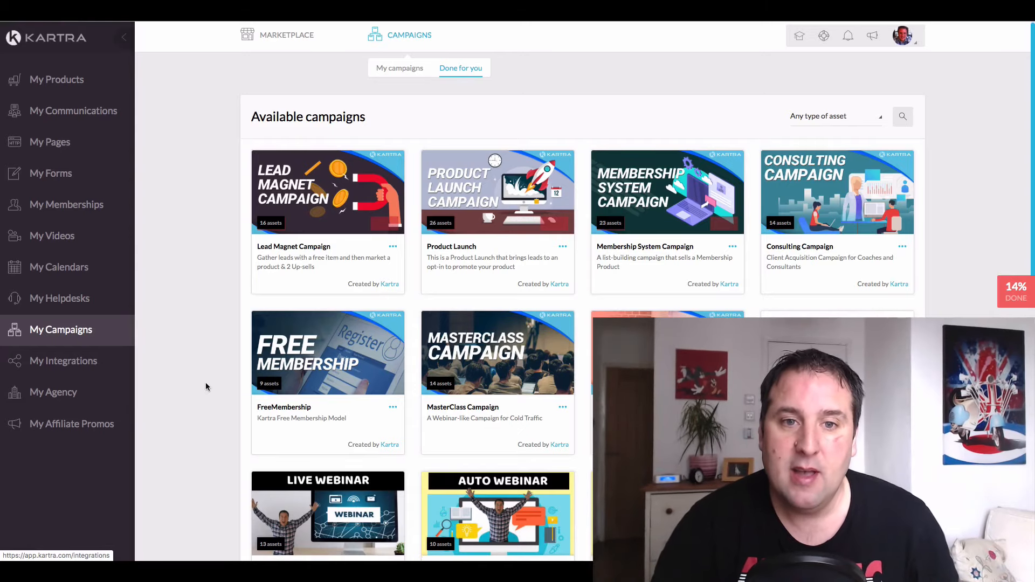
pyautogui.click(75, 308)
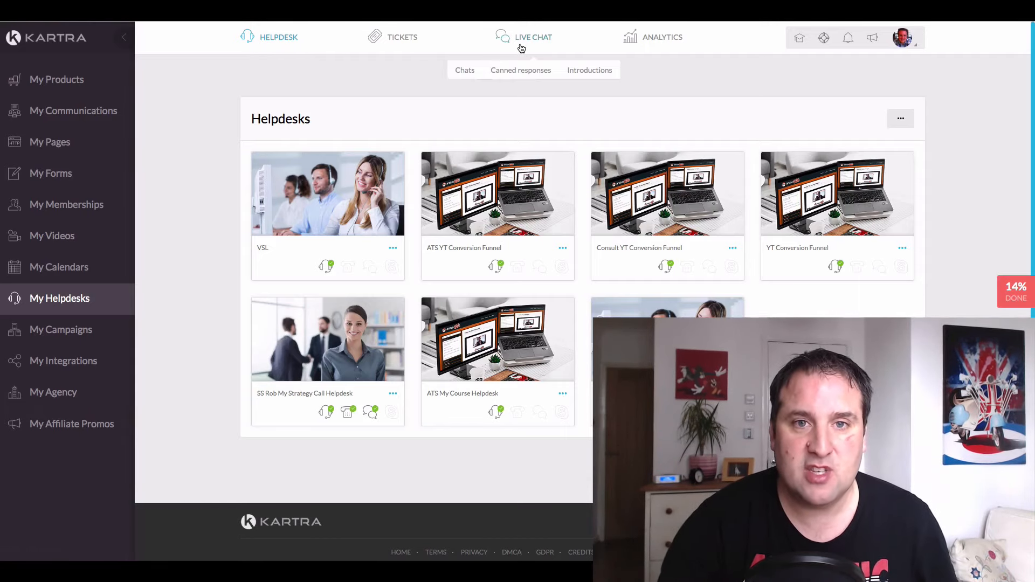
pyautogui.moveTo(406, 48)
pyautogui.moveTo(536, 39)
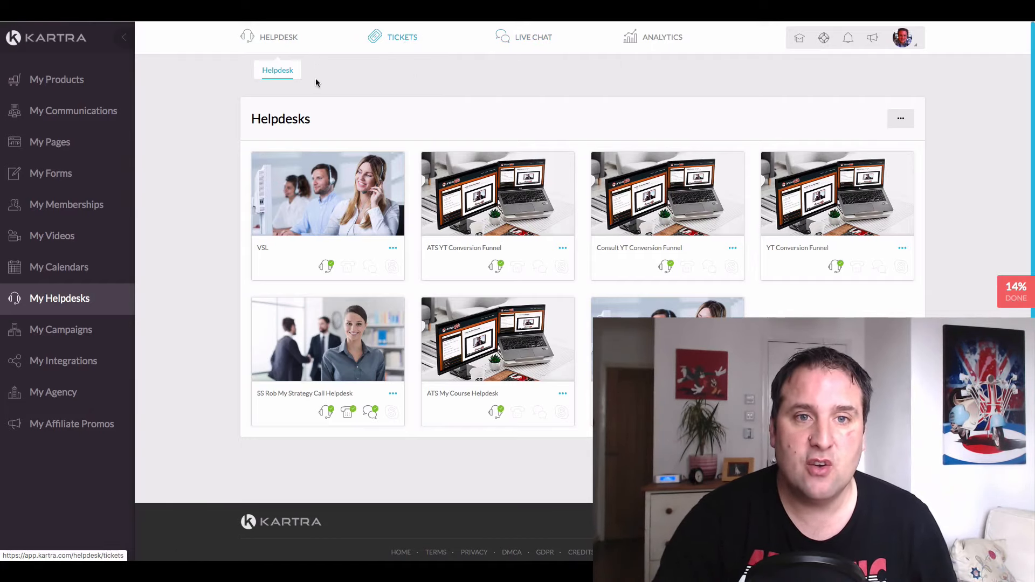
pyautogui.moveTo(632, 40)
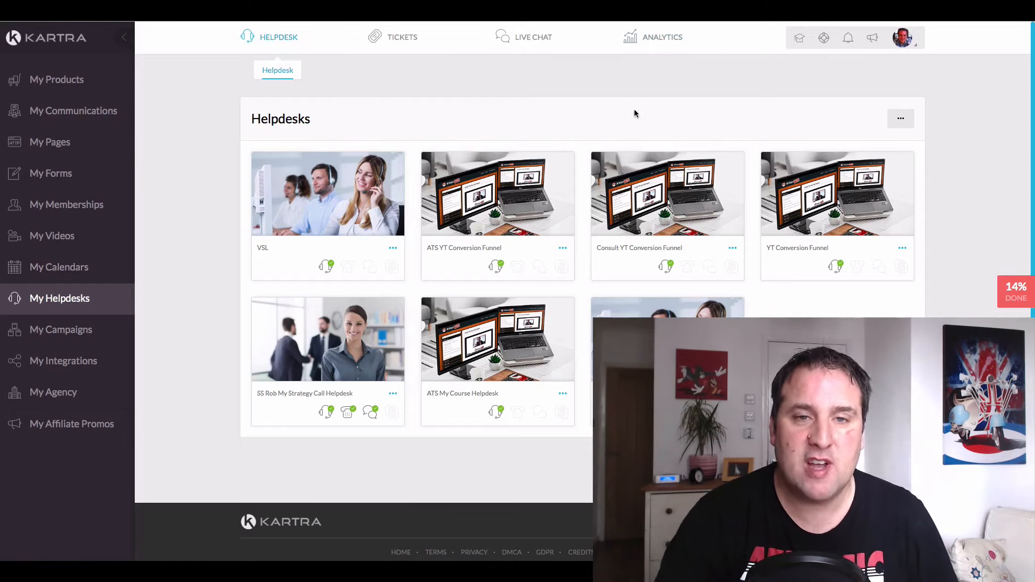
# Go to the calendars section and look over the existing calendars and the agenda and analytics options
pyautogui.click(68, 268)
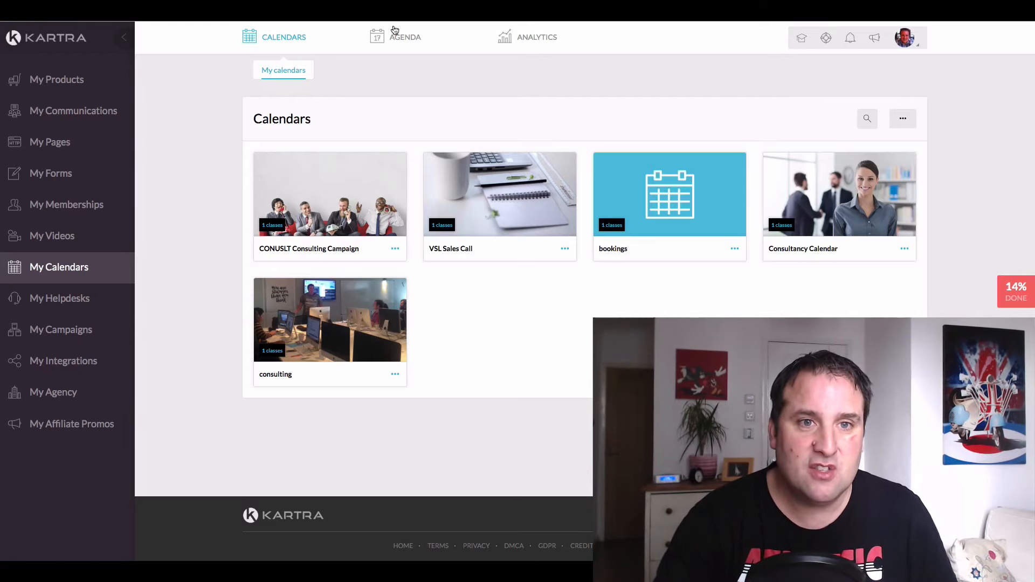
pyautogui.moveTo(395, 33)
pyautogui.moveTo(539, 57)
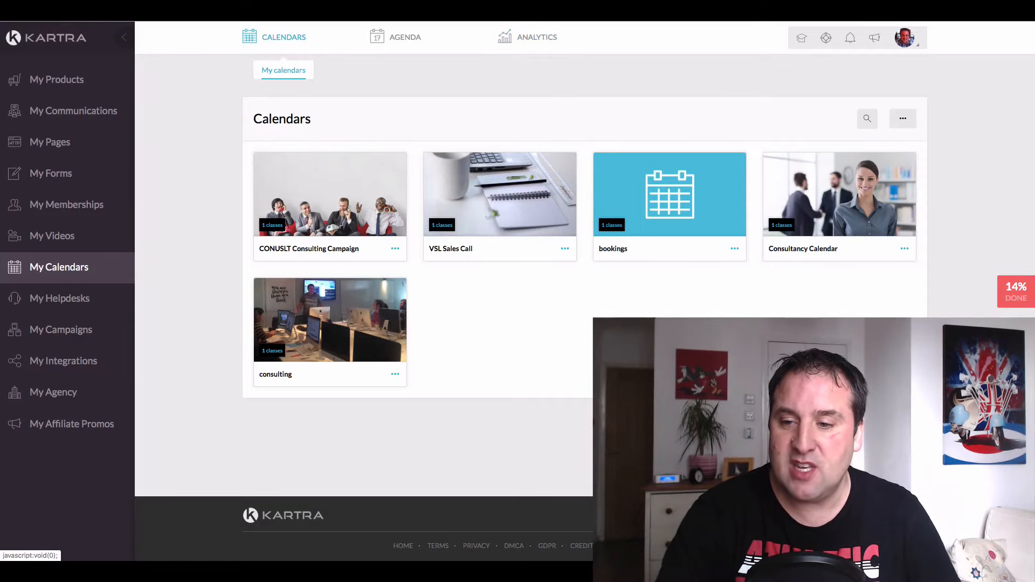
# Compare the consultant, recurrent class, gym and live event models for a new calendar, and close the selection without creating one
pyautogui.click(903, 398)
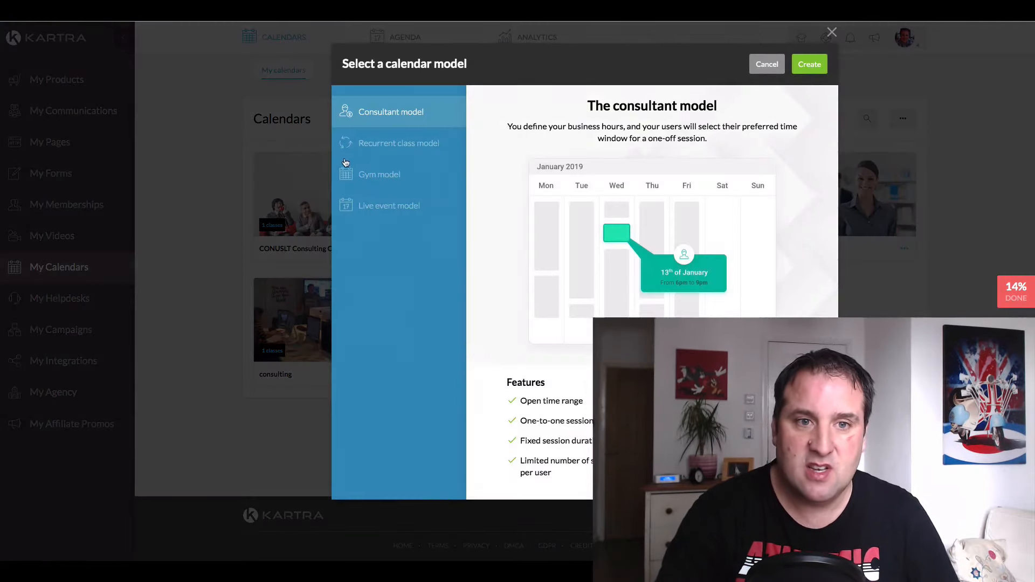
pyautogui.click(388, 144)
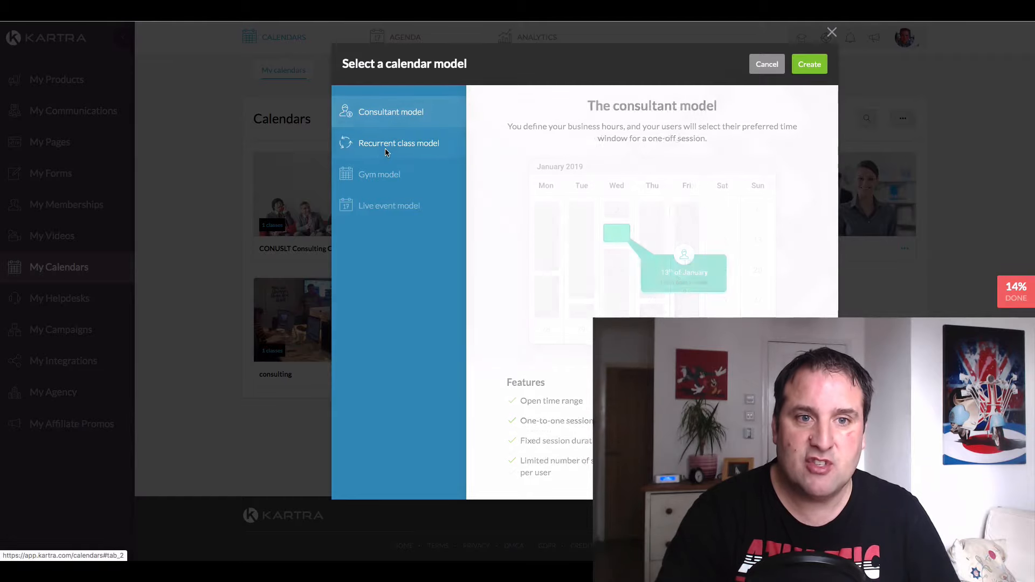
pyautogui.click(393, 121)
pyautogui.click(389, 177)
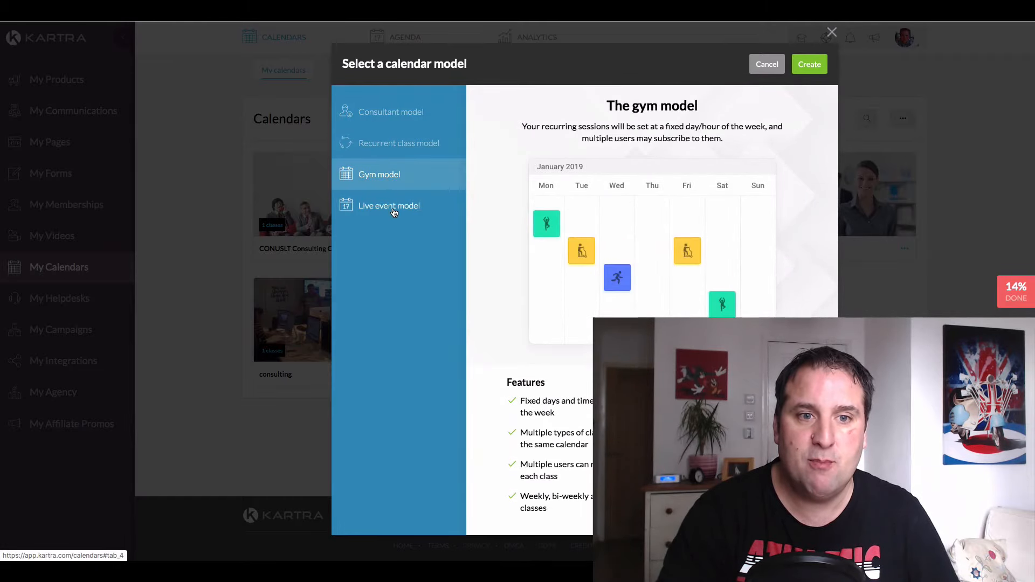
pyautogui.click(395, 213)
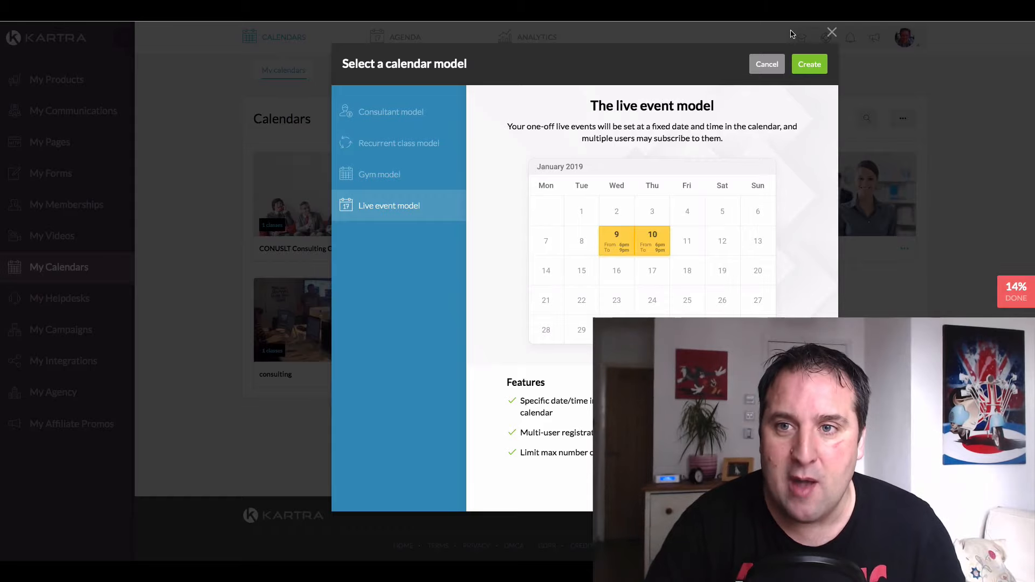
pyautogui.click(832, 32)
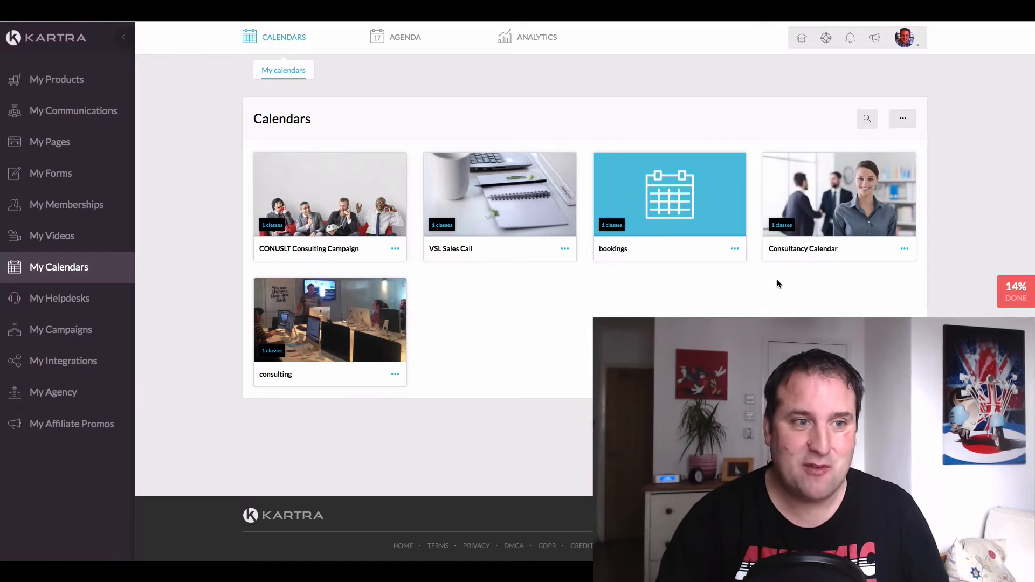
# Go to the videos section and look through the library of hosted videos
pyautogui.click(69, 244)
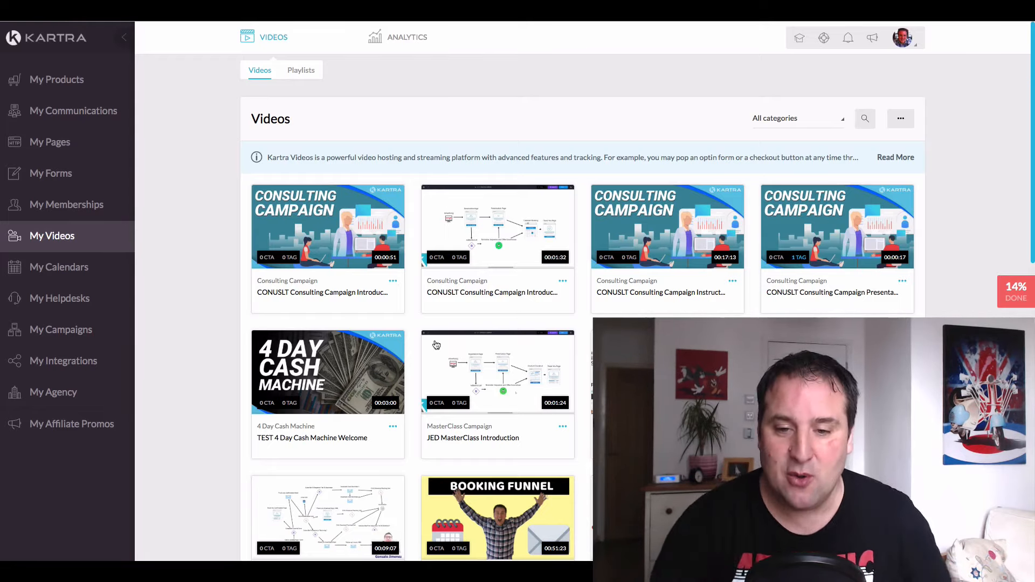
pyautogui.scroll(-20, 456, 354)
pyautogui.scroll(13, 456, 354)
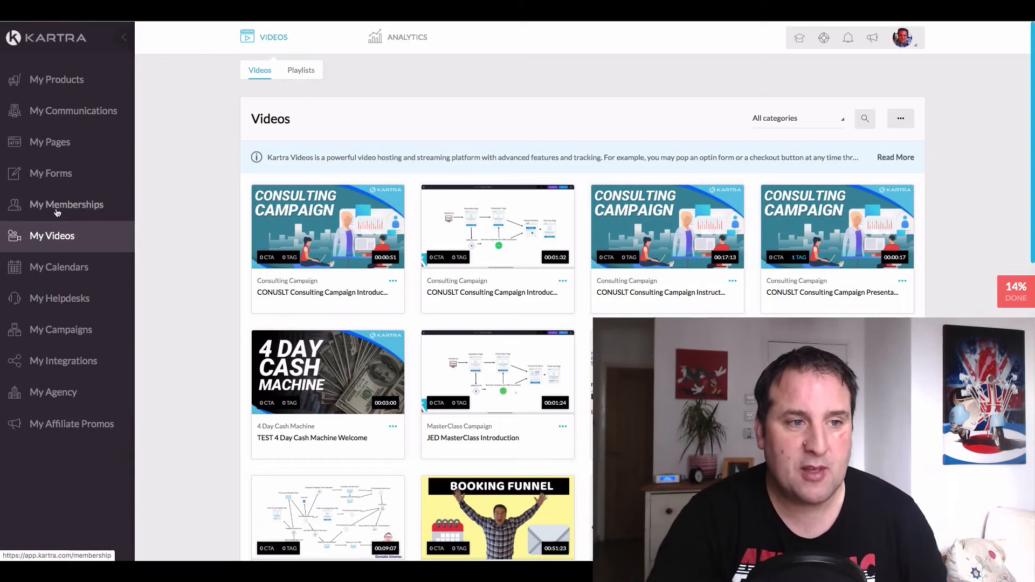
pyautogui.moveTo(418, 68)
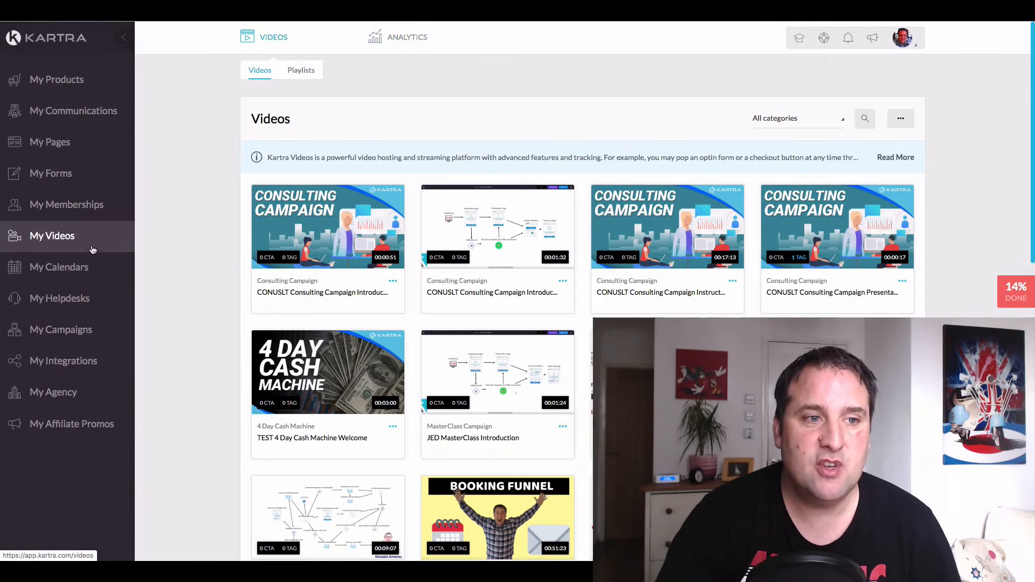
# Go to the memberships section and check which actions are available for the Affiliate Tube Success membership
pyautogui.click(78, 207)
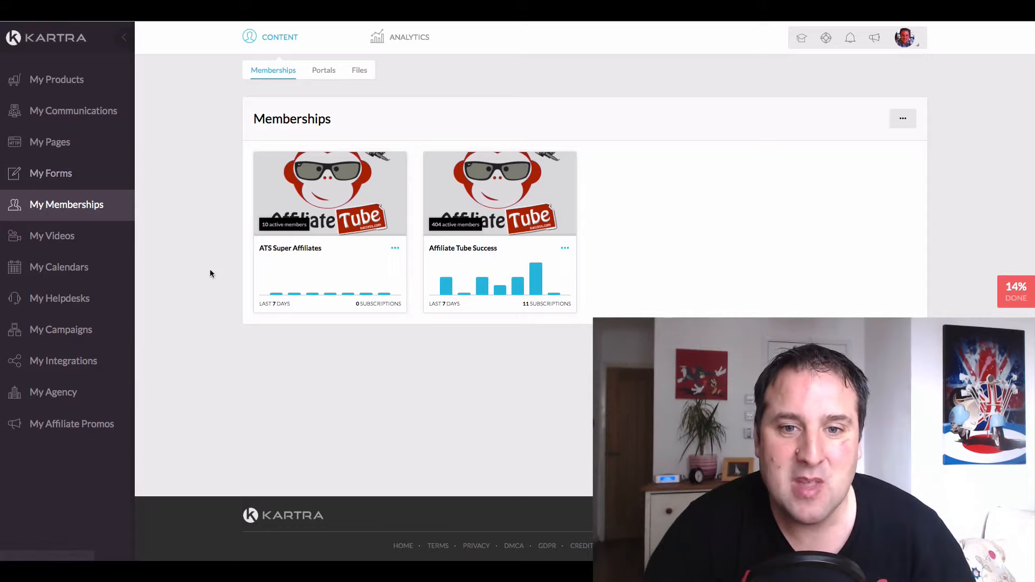
pyautogui.click(565, 251)
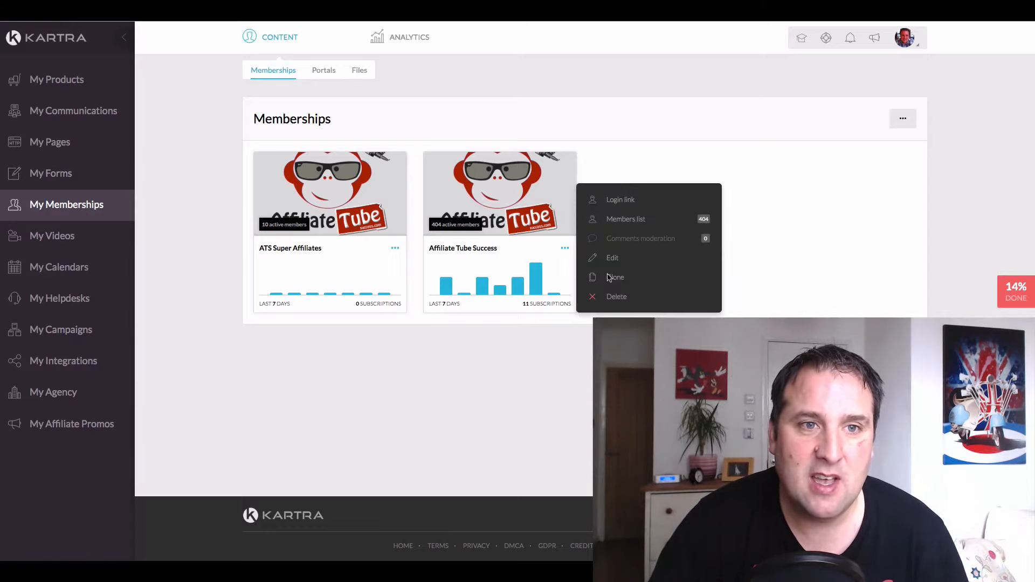
pyautogui.click(765, 249)
pyautogui.moveTo(416, 37)
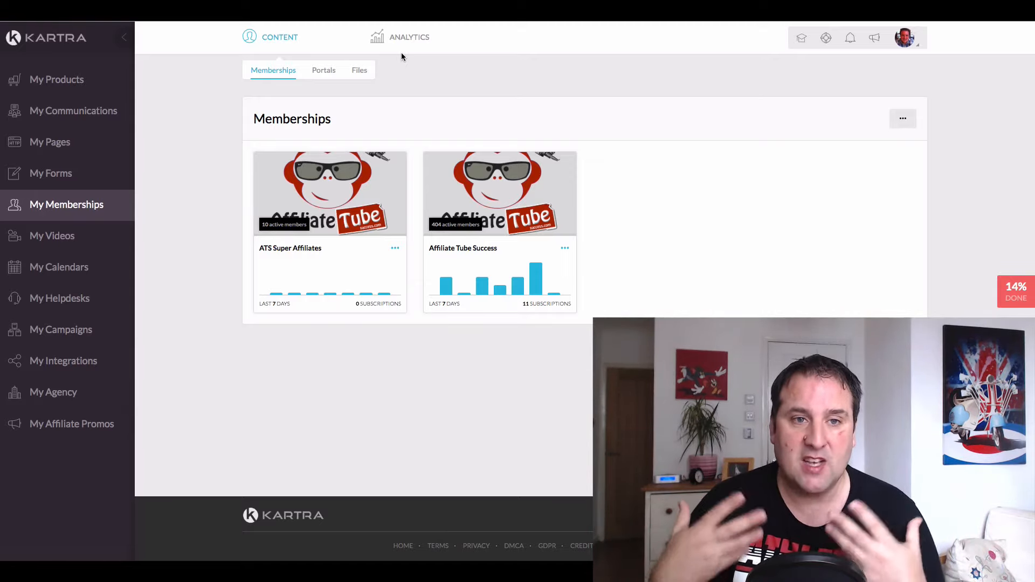
# Open the Affiliate Tube Success membership for editing and continue through its basic info, contents and comments to the access levels
pyautogui.click(565, 248)
pyautogui.click(607, 257)
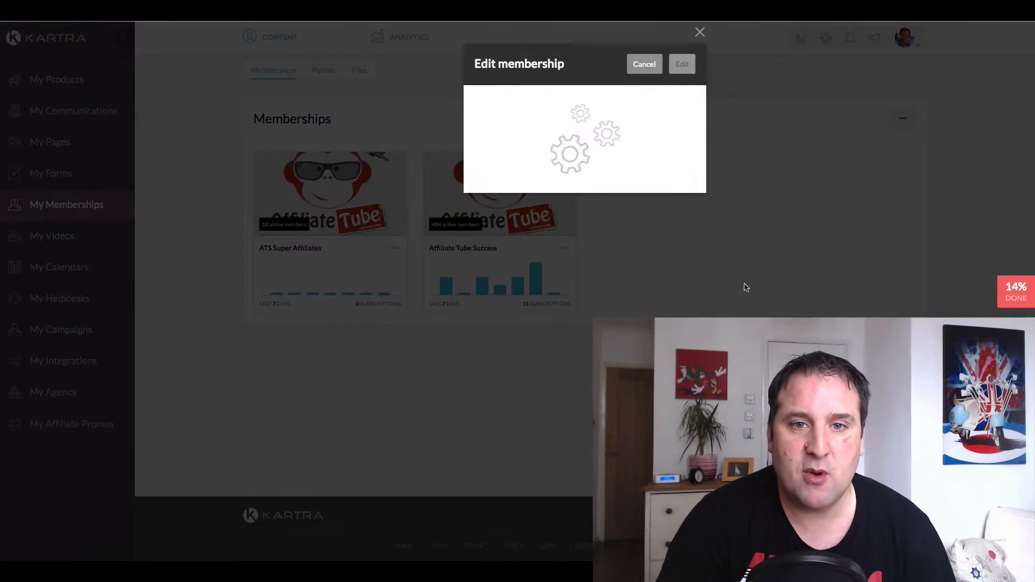
pyautogui.click(682, 64)
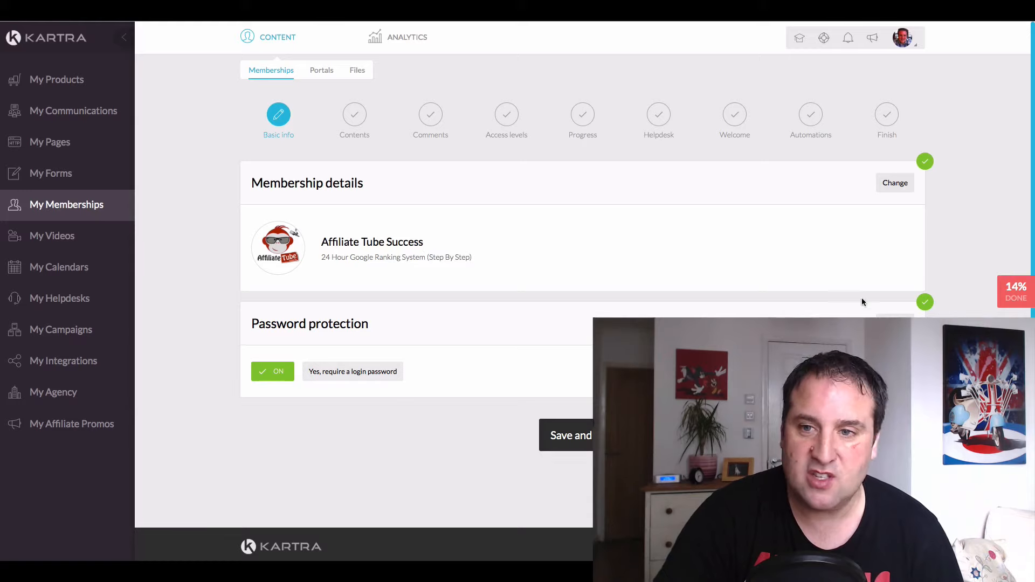
pyautogui.click(584, 447)
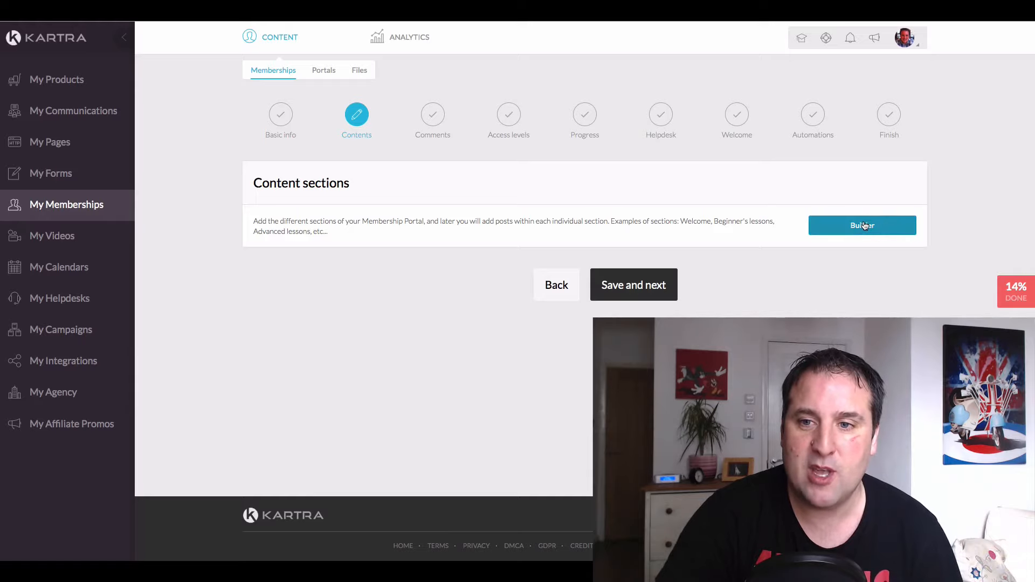
pyautogui.click(648, 292)
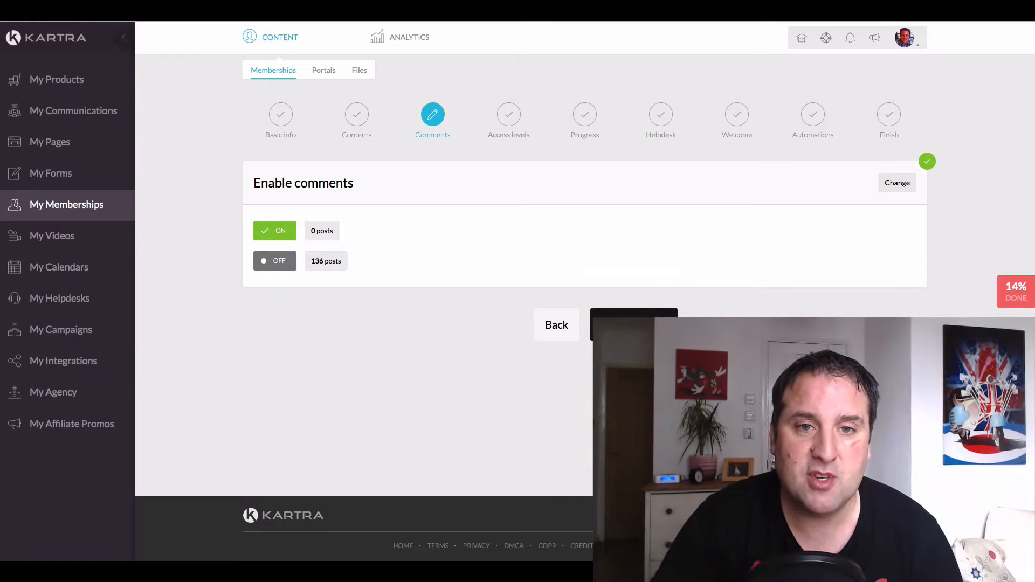
pyautogui.click(634, 326)
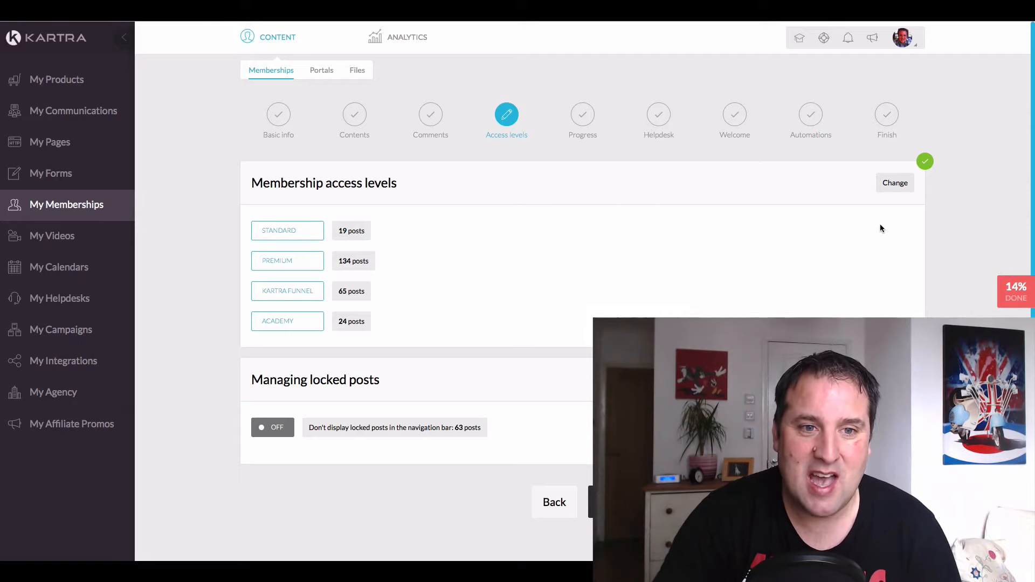
# Open the membership access levels for changes and look over which lessons the Academy level unlocks
pyautogui.click(894, 184)
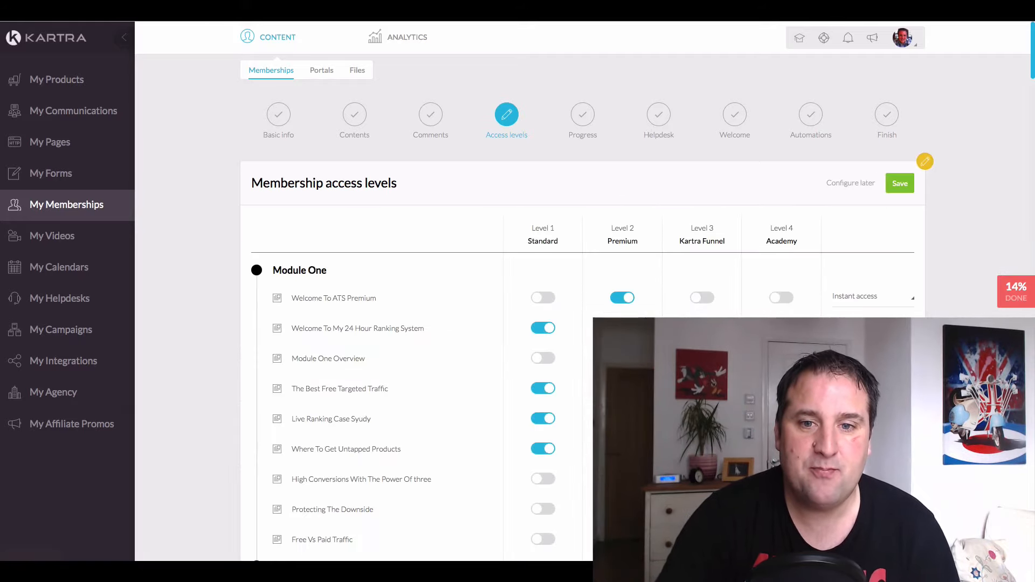
pyautogui.scroll(-1, 582, 291)
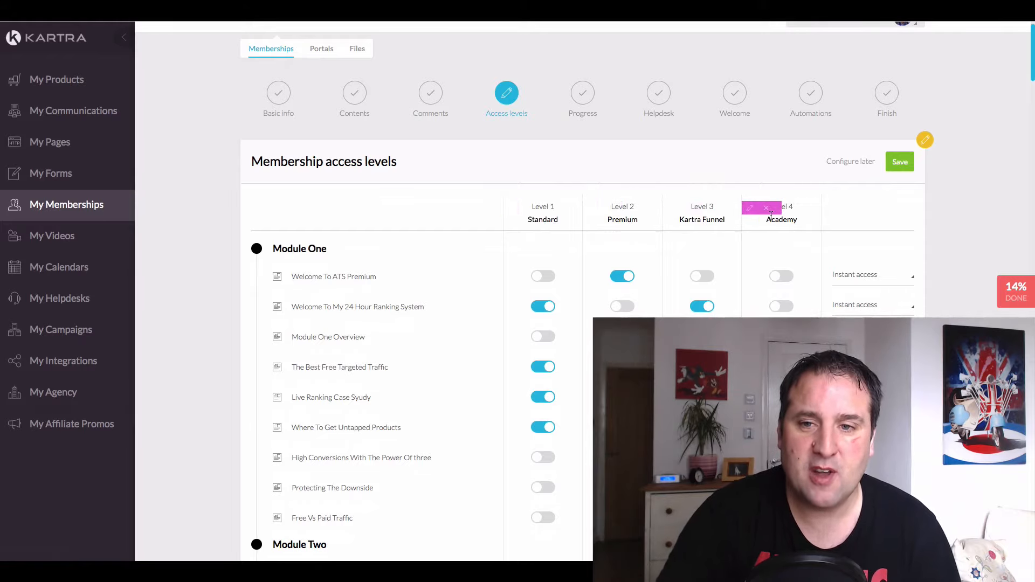
pyautogui.scroll(-1, 785, 235)
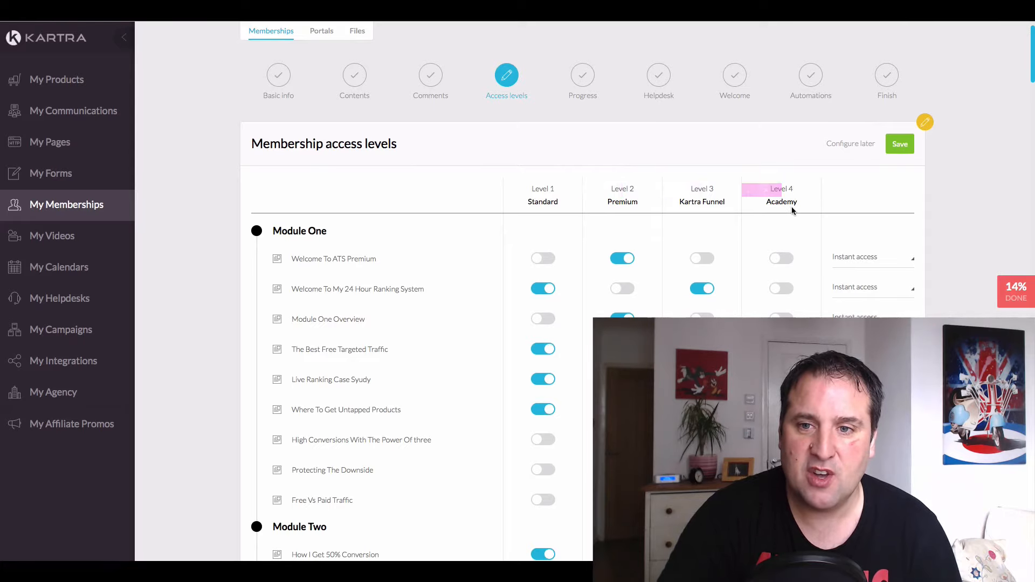
pyautogui.scroll(-10, 795, 212)
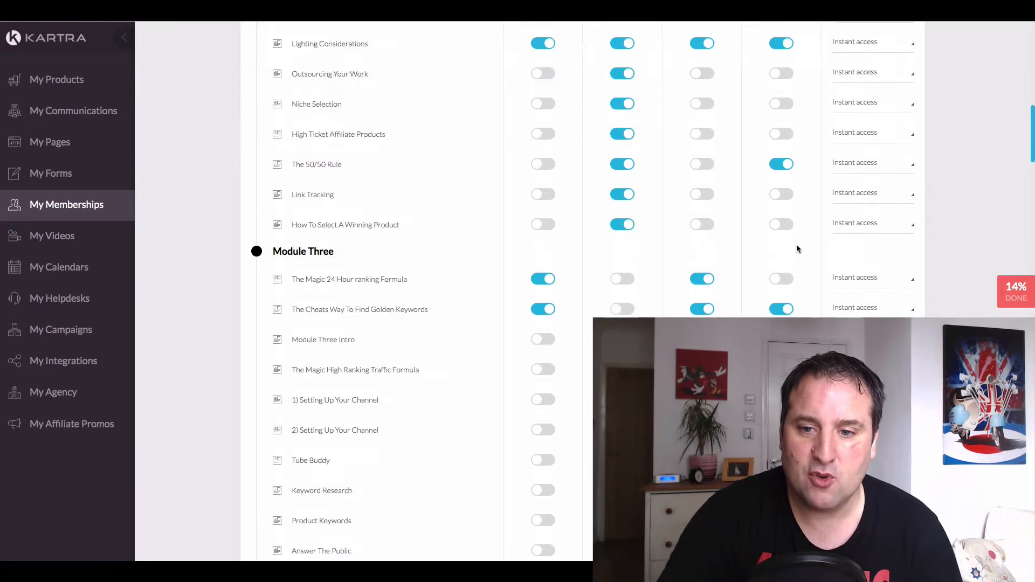
pyautogui.scroll(-12, 797, 248)
pyautogui.scroll(20, 797, 252)
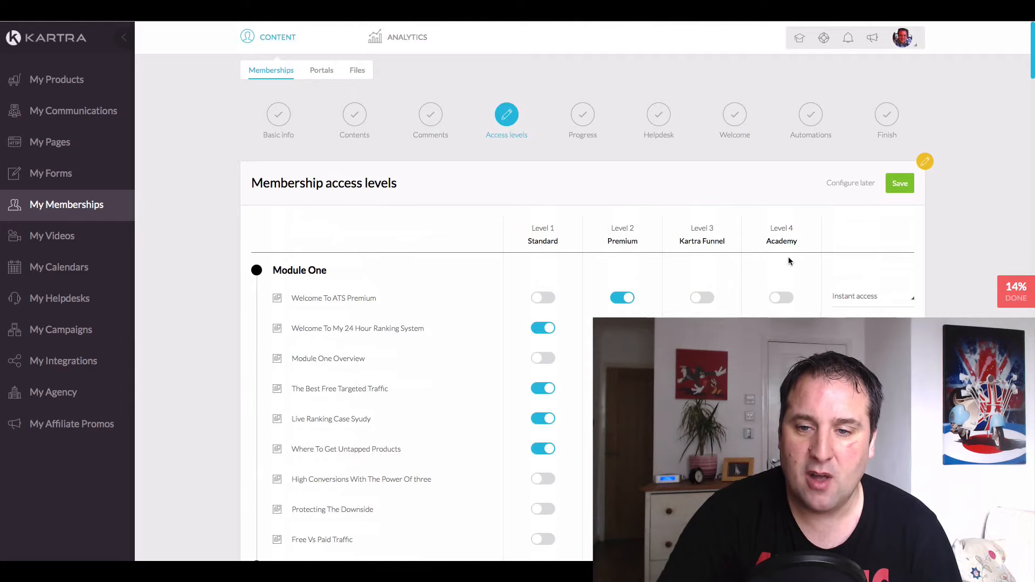
pyautogui.scroll(-4, 788, 261)
pyautogui.scroll(4, 784, 170)
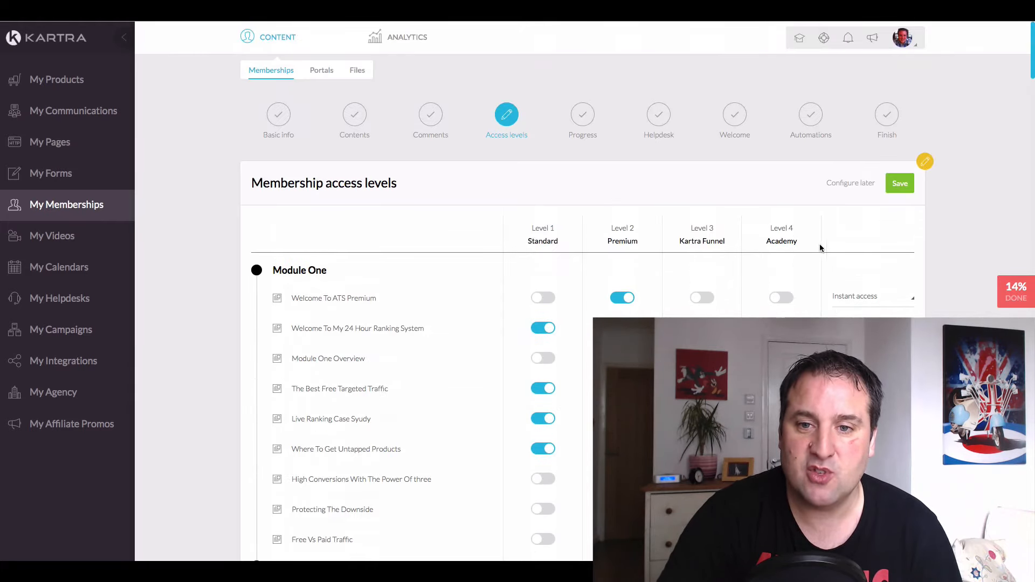
# Compare the lesson access of the Standard and Premium levels across the course modules
pyautogui.scroll(-2, 610, 264)
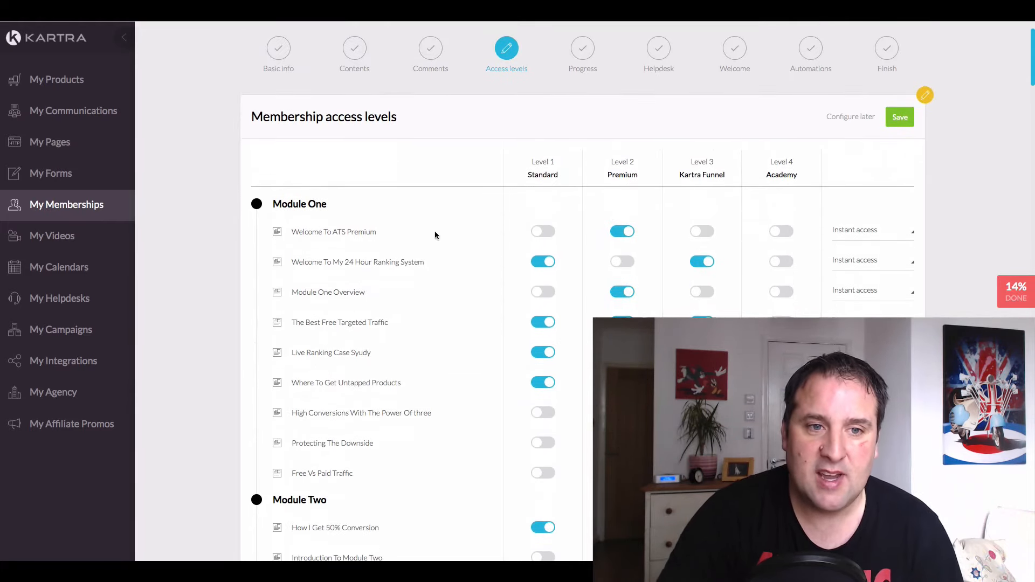
pyautogui.scroll(-6, 401, 227)
pyautogui.scroll(-20, 545, 238)
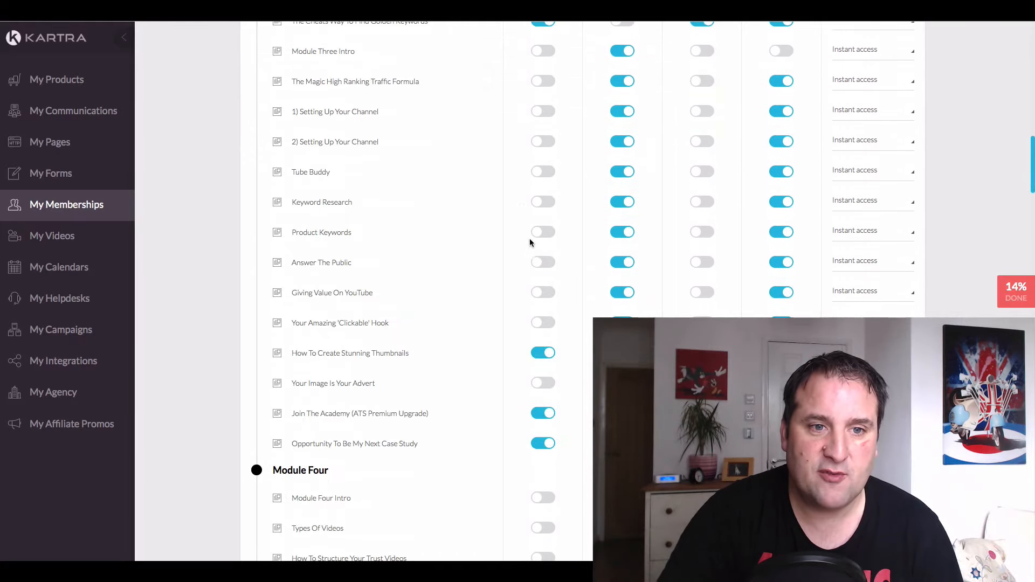
pyautogui.scroll(-15, 619, 233)
pyautogui.scroll(20, 626, 238)
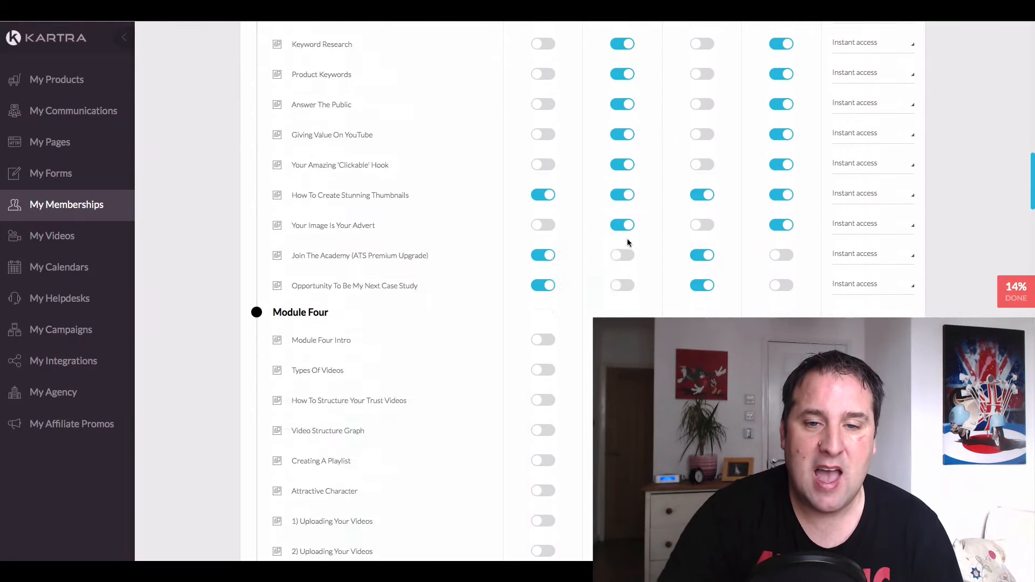
pyautogui.scroll(15, 662, 247)
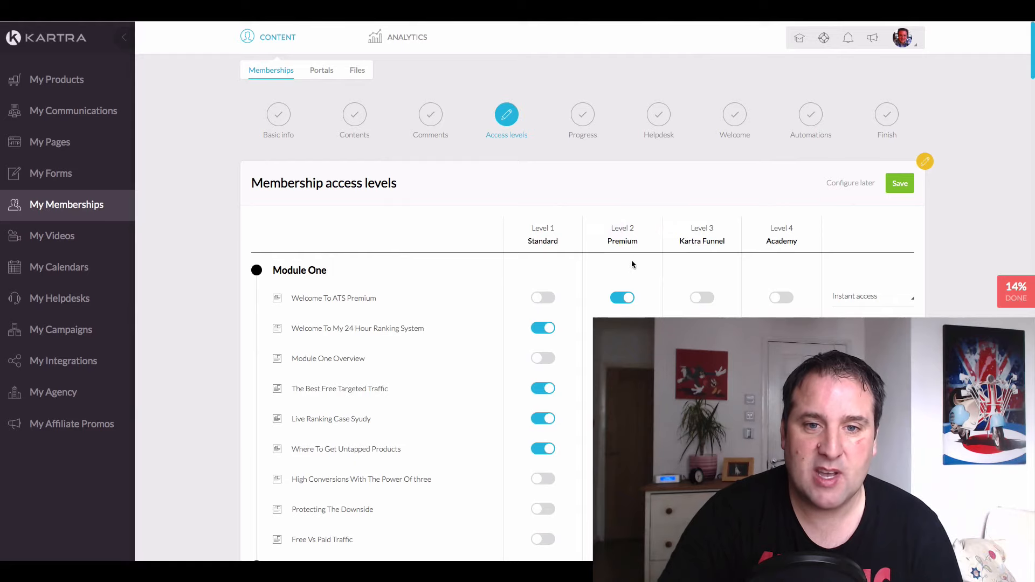
pyautogui.scroll(-4, 632, 260)
pyautogui.scroll(3, 538, 137)
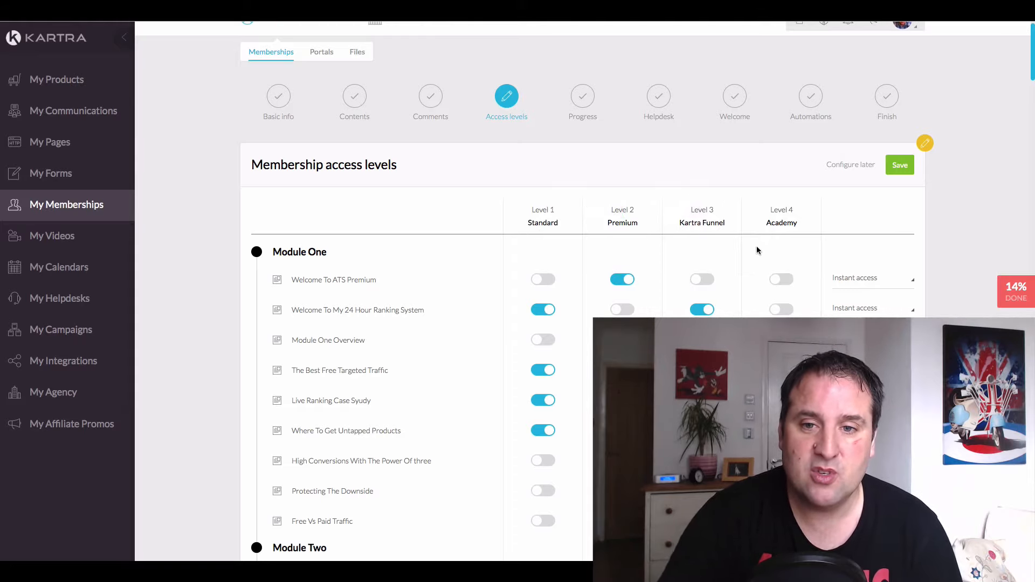
# Examine the Kartra Funnel level's lesson access through the modules and the Live Webinar and Auto Webinar Funnel lessons
pyautogui.scroll(-1, 695, 235)
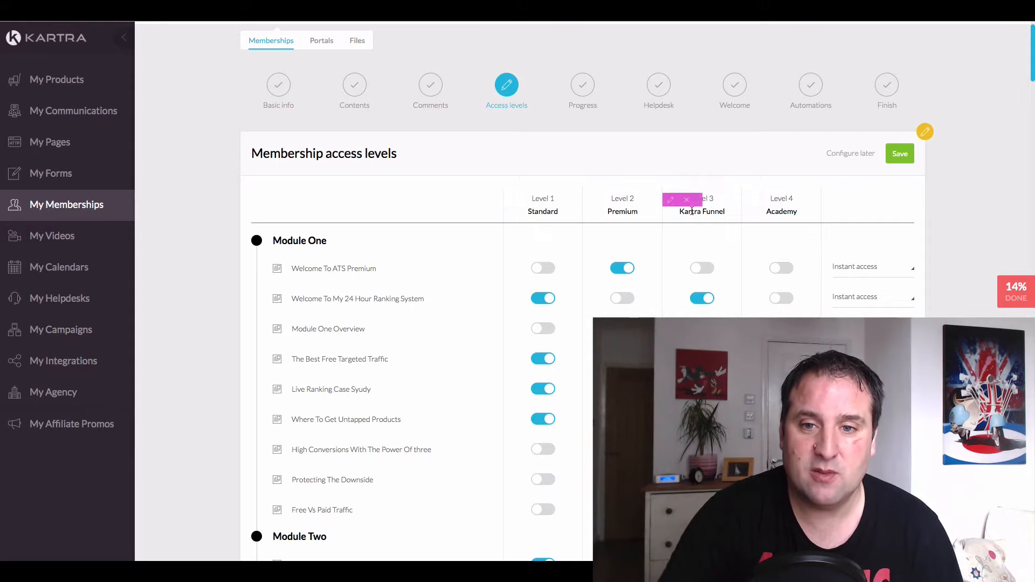
pyautogui.scroll(-20, 692, 212)
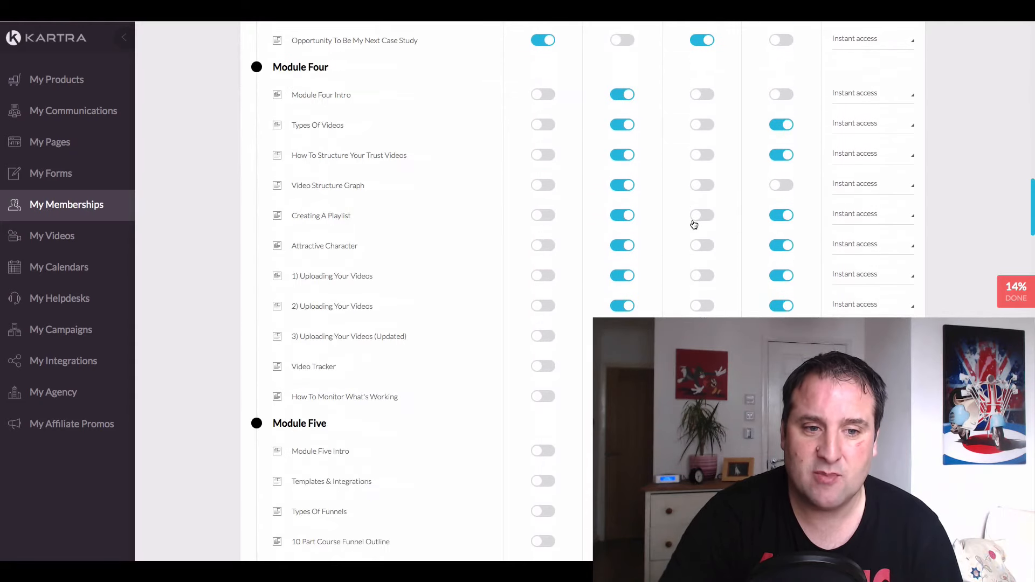
pyautogui.scroll(-15, 693, 222)
pyautogui.scroll(-5, 710, 237)
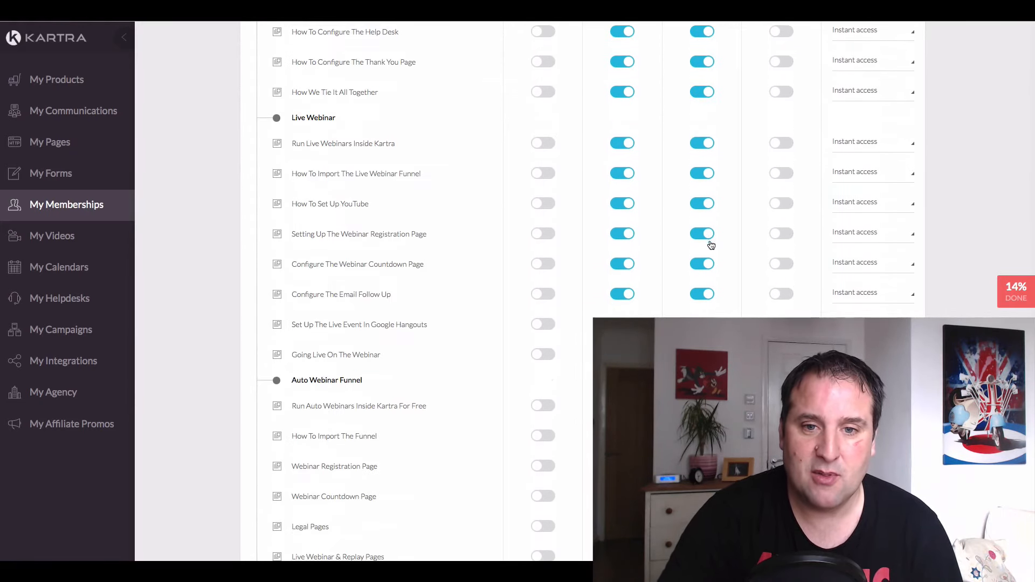
pyautogui.scroll(20, 704, 219)
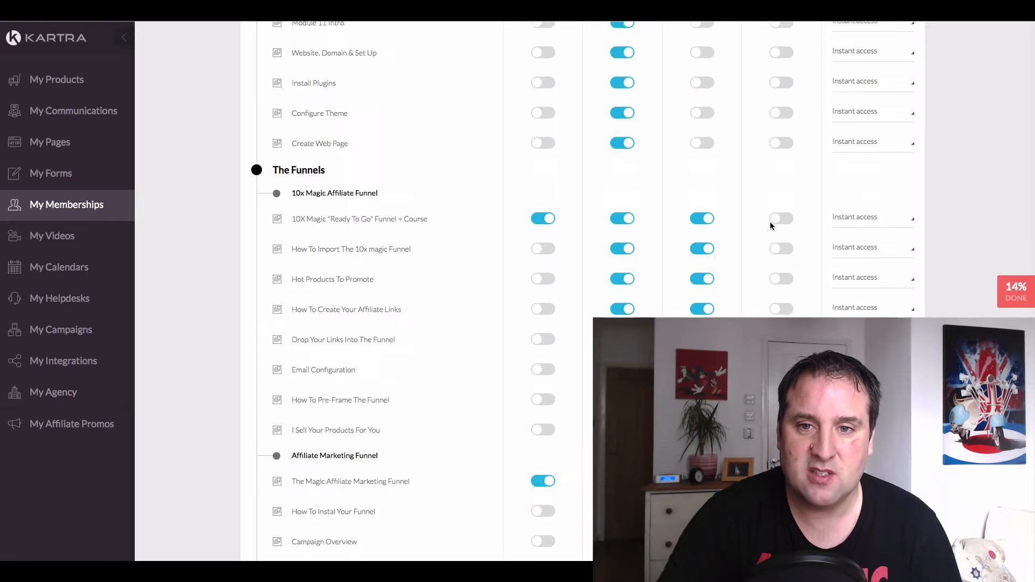
pyautogui.scroll(10, 723, 230)
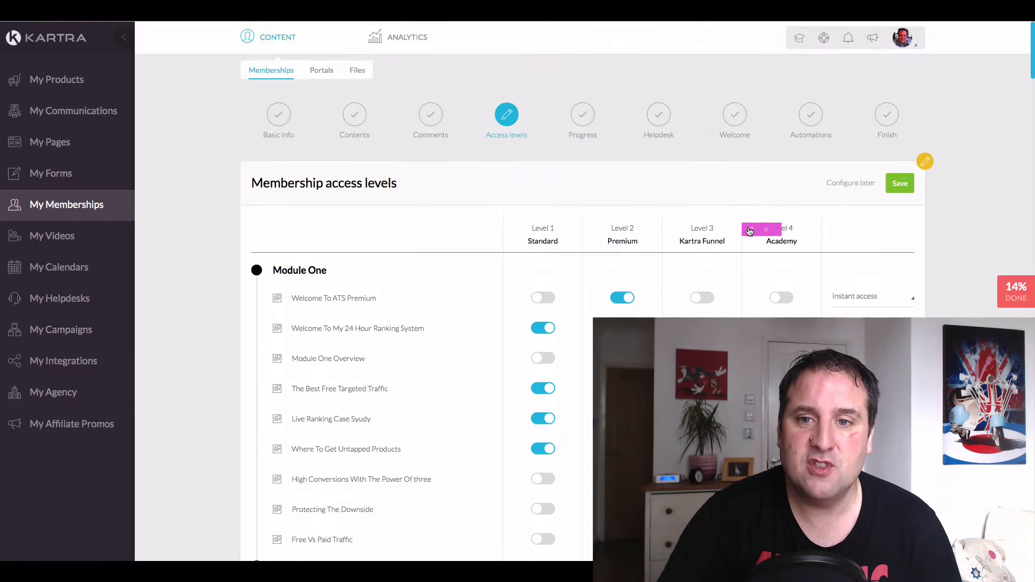
# Examine the Academy level's lesson access in the first modules and compare it with the other membership levels
pyautogui.scroll(-7, 788, 245)
pyautogui.scroll(7, 789, 244)
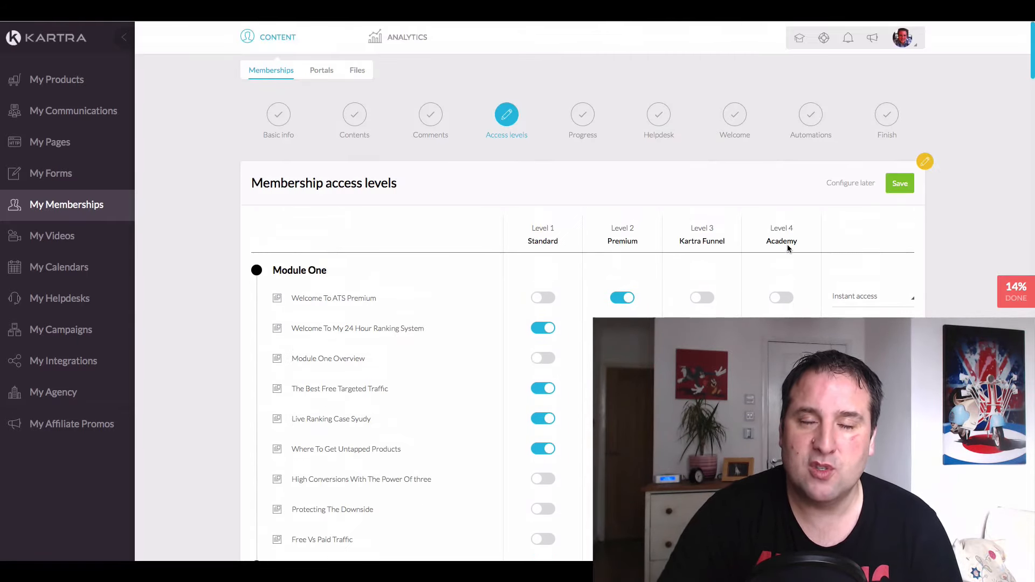
pyautogui.scroll(-4, 787, 244)
pyautogui.scroll(4, 785, 245)
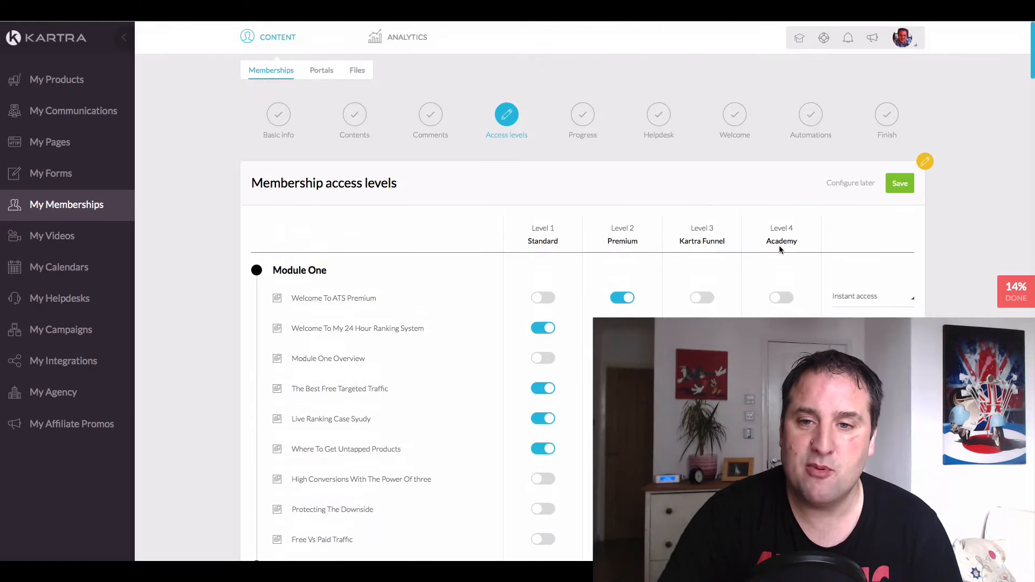
pyautogui.scroll(-14, 792, 249)
pyautogui.scroll(9, 784, 253)
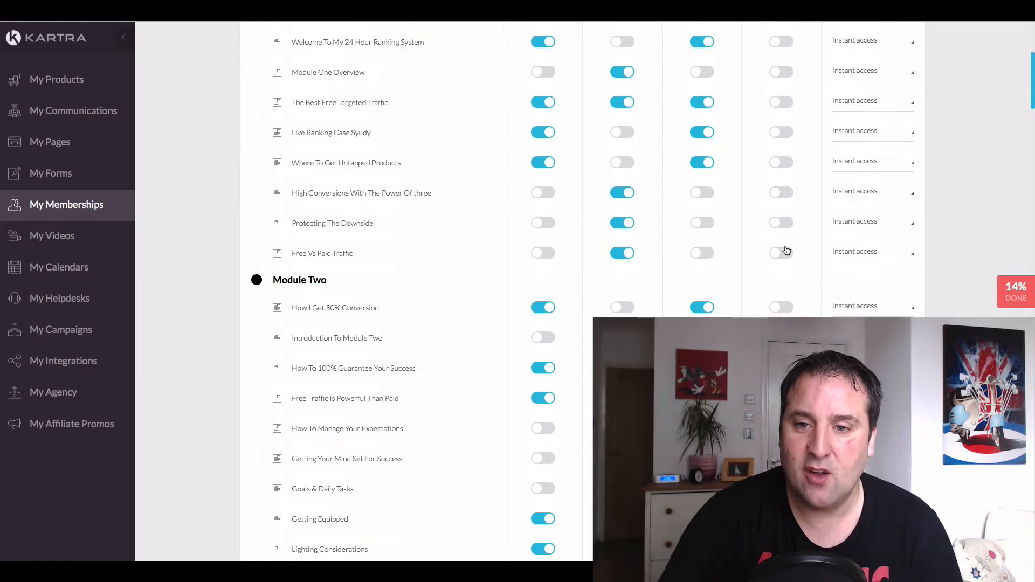
pyautogui.scroll(5, 782, 252)
pyautogui.moveTo(786, 245)
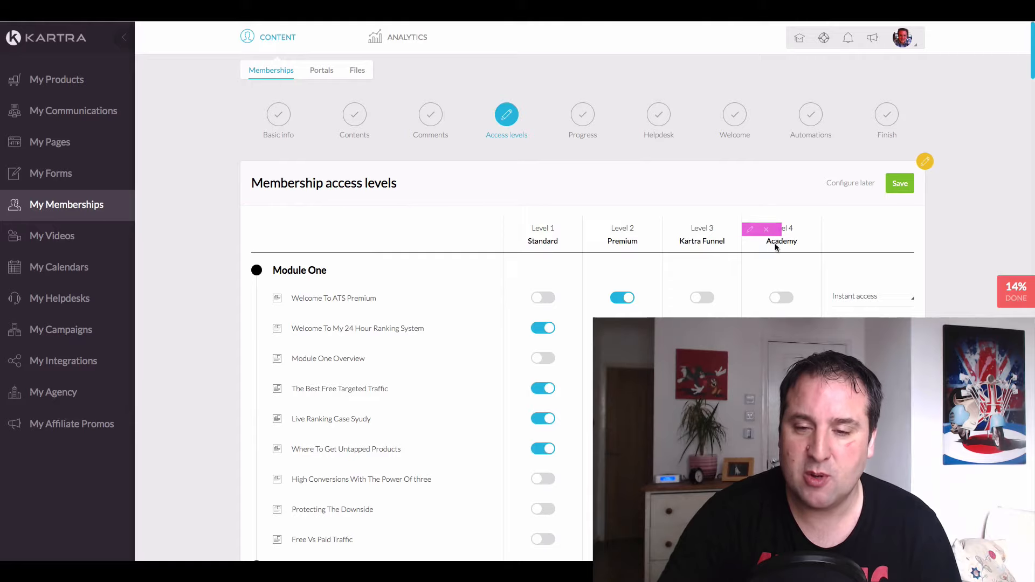
pyautogui.scroll(-10, 786, 245)
pyautogui.scroll(6, 785, 240)
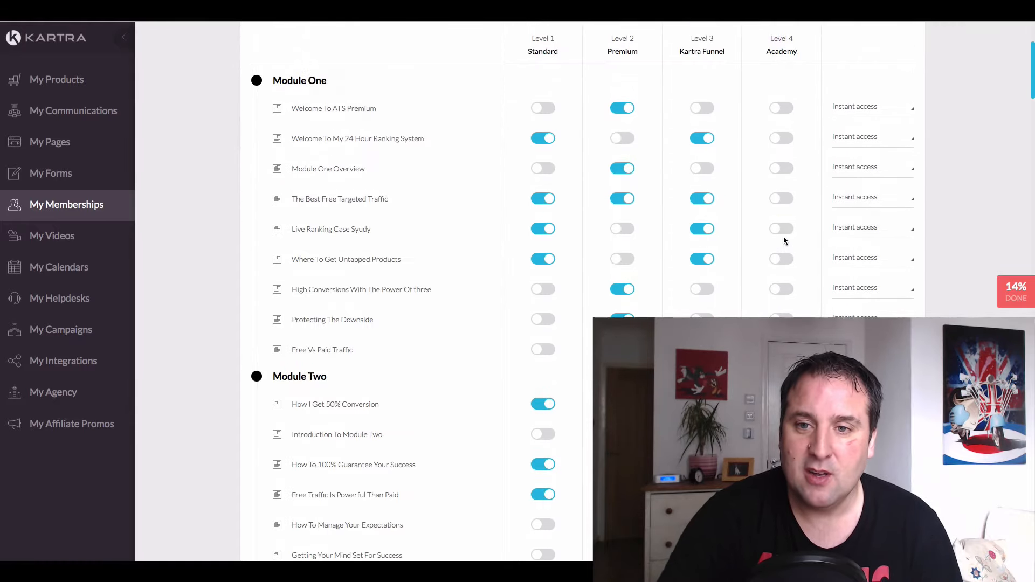
pyautogui.scroll(4, 784, 236)
pyautogui.scroll(-8, 802, 222)
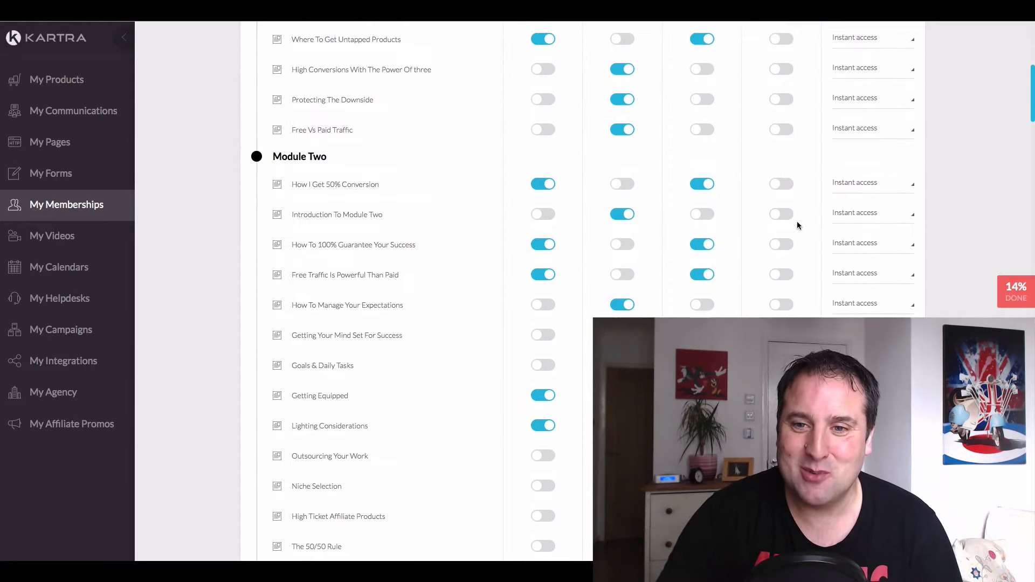
pyautogui.scroll(-10, 793, 224)
pyautogui.scroll(20, 791, 220)
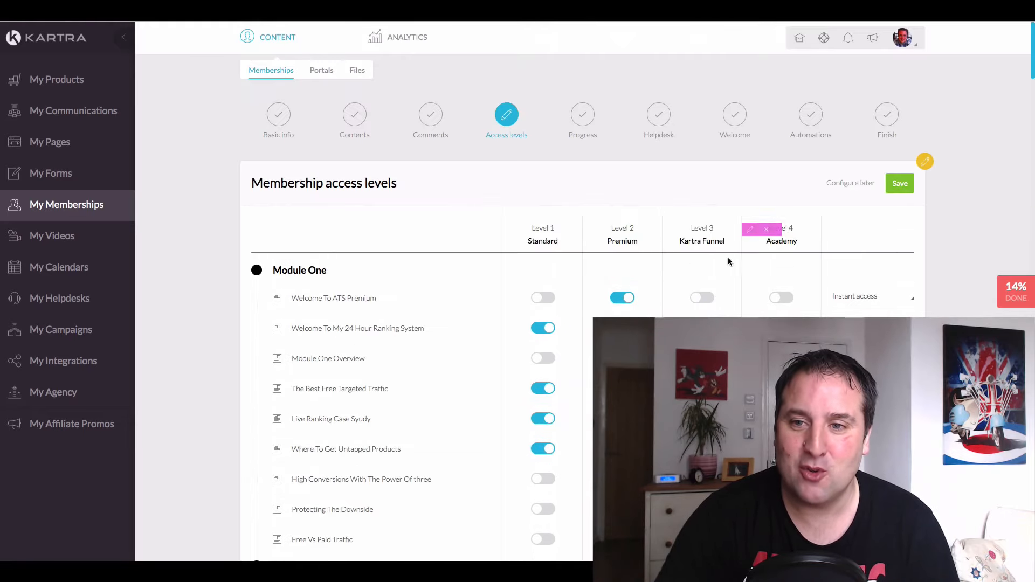
pyautogui.scroll(-7, 694, 270)
pyautogui.scroll(7, 698, 269)
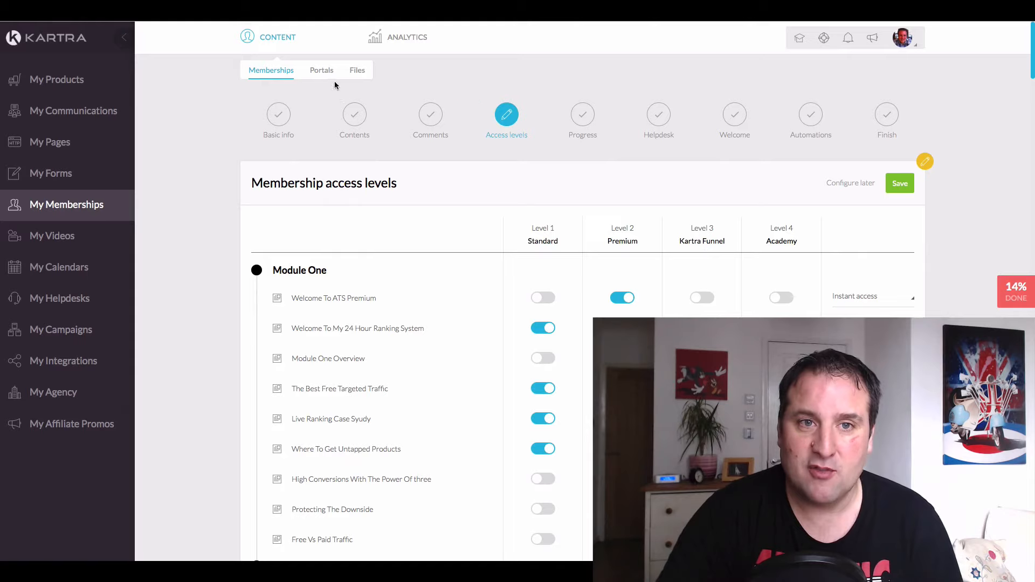
# Look over the lesson access for each membership level in Modules One and Two, and save the access levels
pyautogui.moveTo(411, 41)
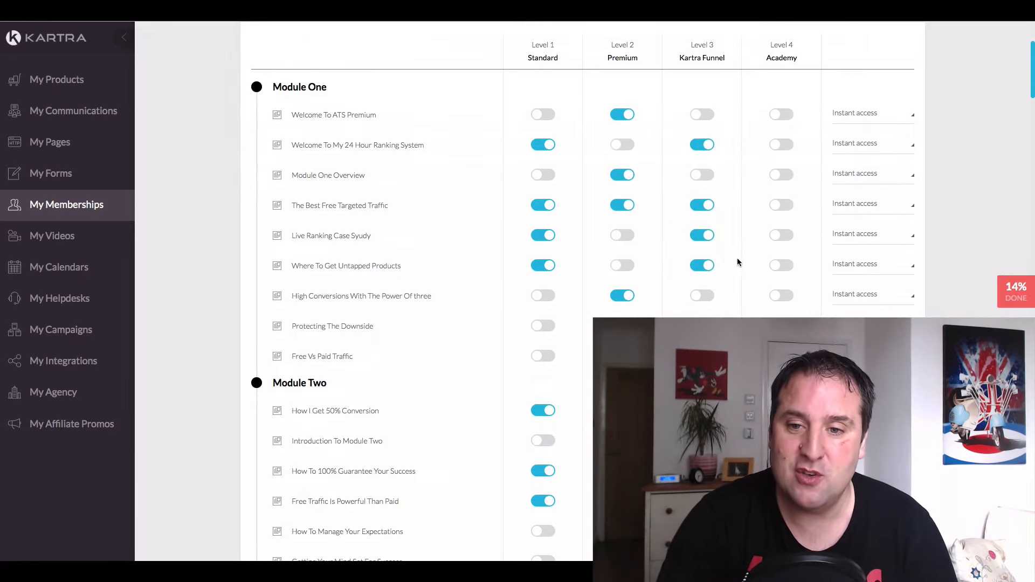
pyautogui.scroll(-1, 737, 263)
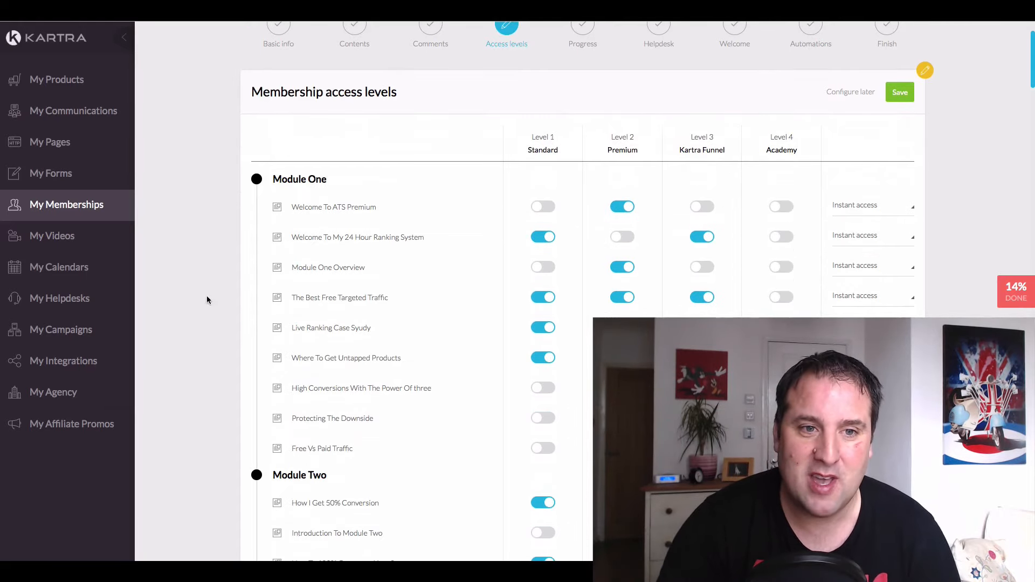
pyautogui.scroll(-1, 290, 160)
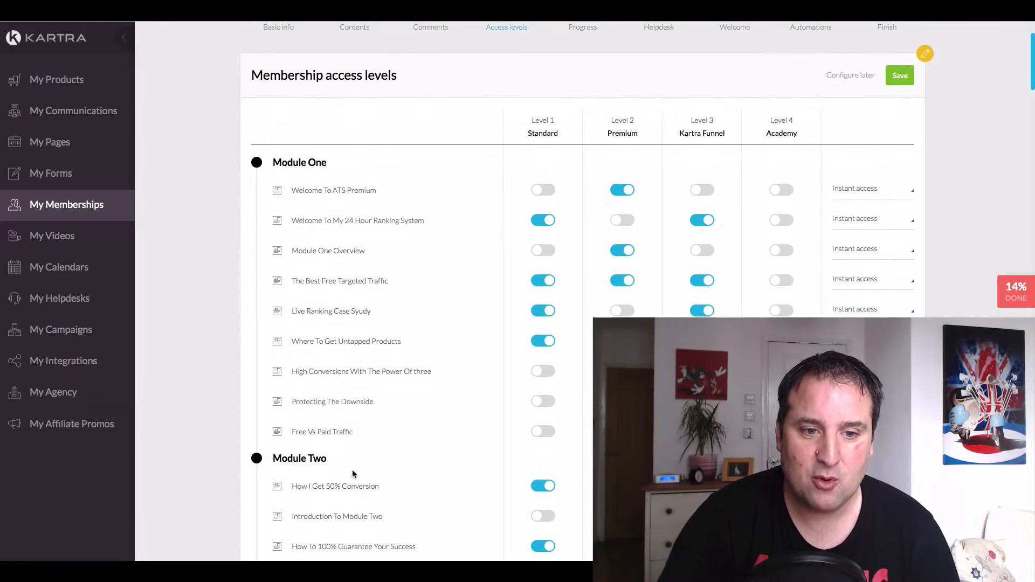
pyautogui.scroll(-2, 378, 292)
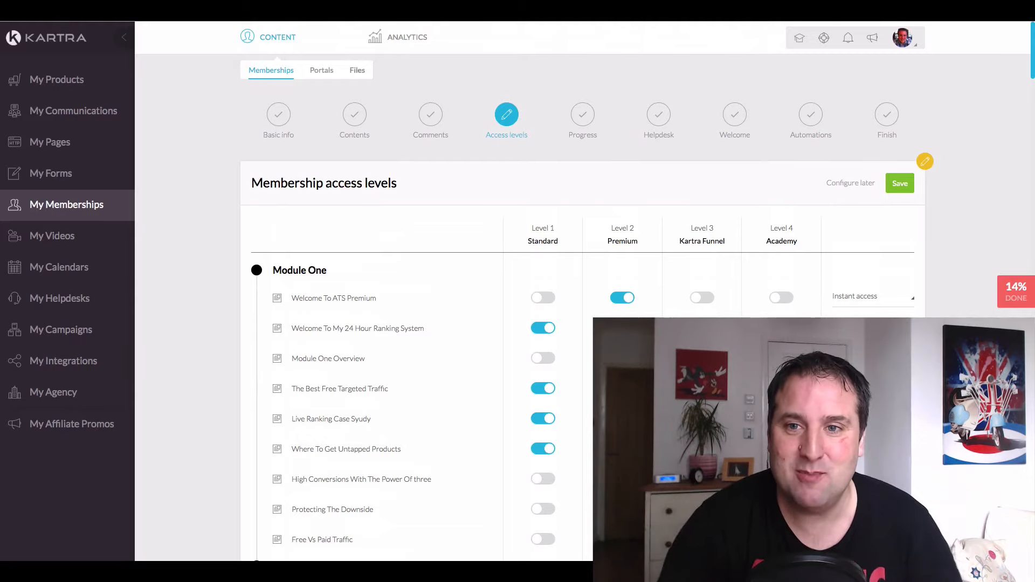
pyautogui.click(898, 184)
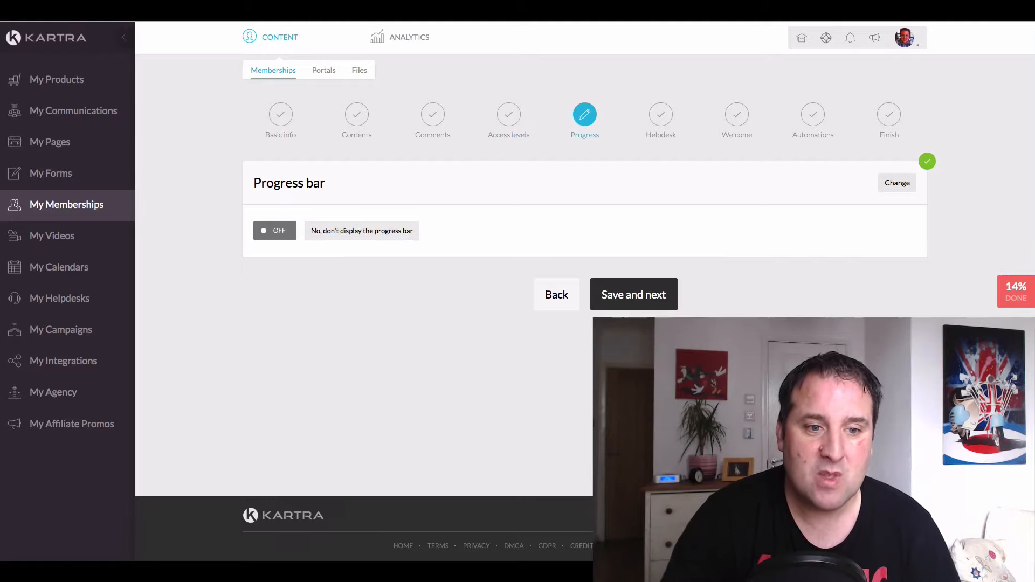
# Save and advance through the membership's Progress and Helpdesk stages and look over its Welcome message settings
pyautogui.click(635, 298)
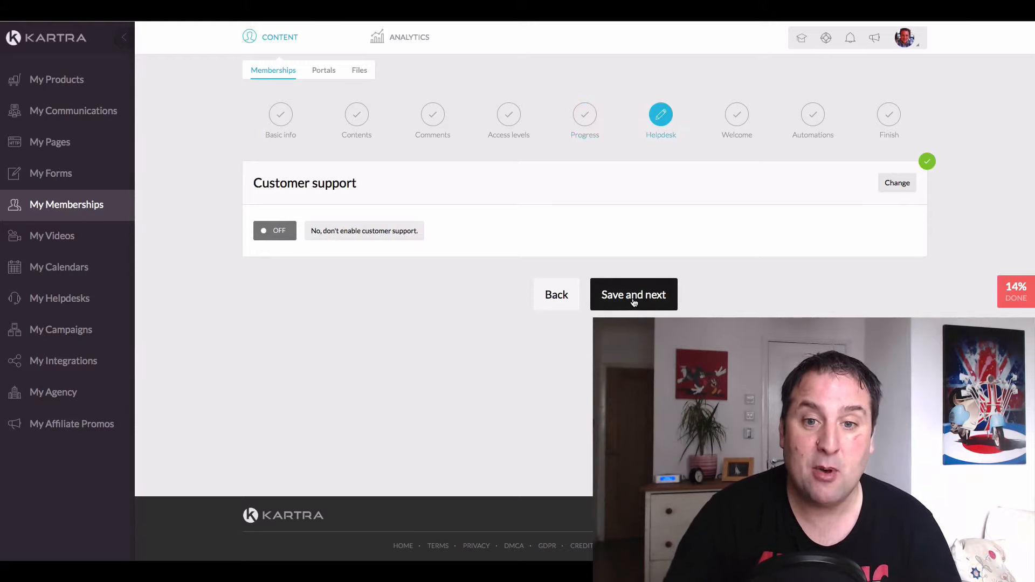
pyautogui.click(563, 306)
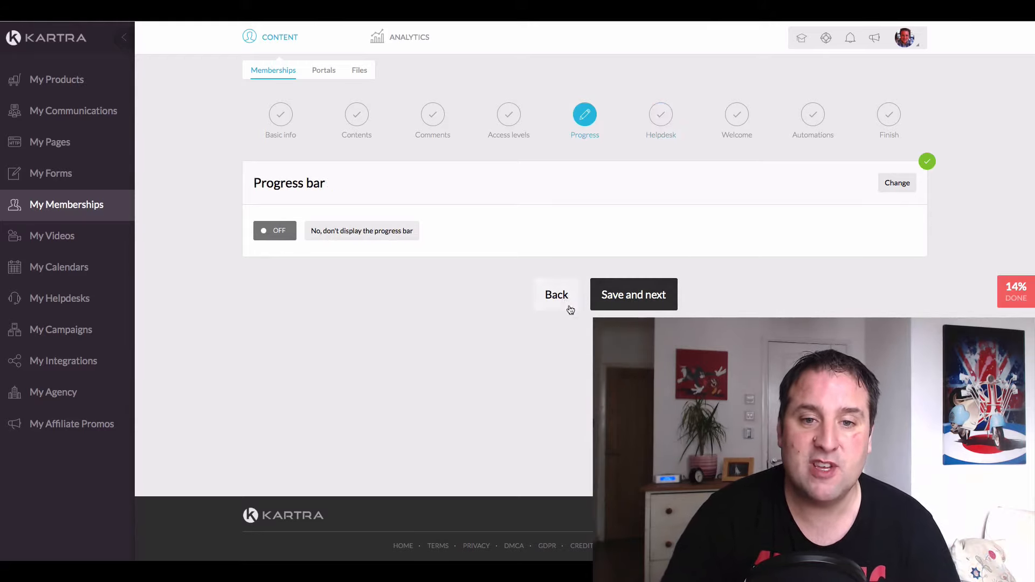
pyautogui.click(633, 304)
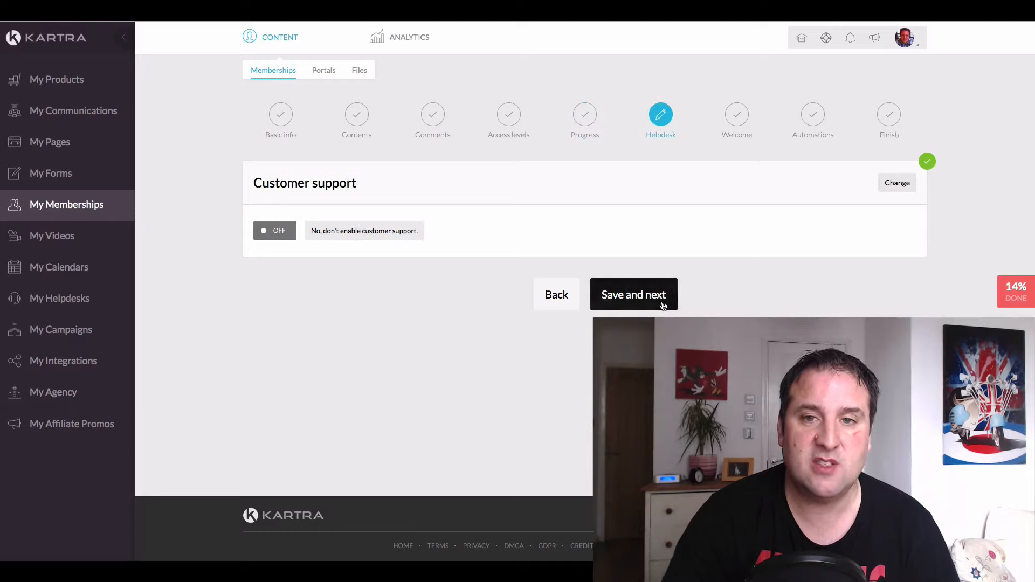
pyautogui.click(663, 311)
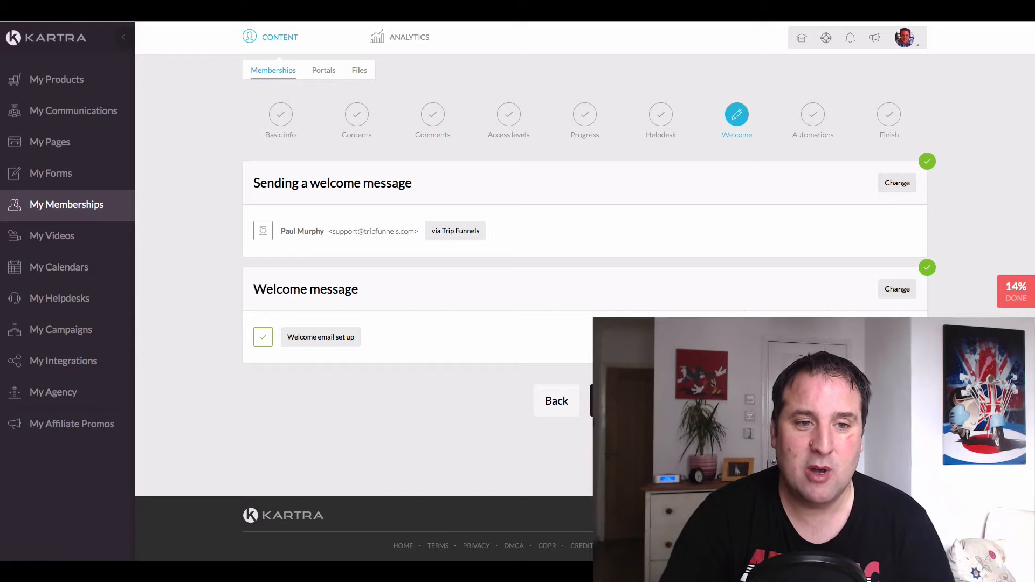
pyautogui.scroll(-4, 232, 369)
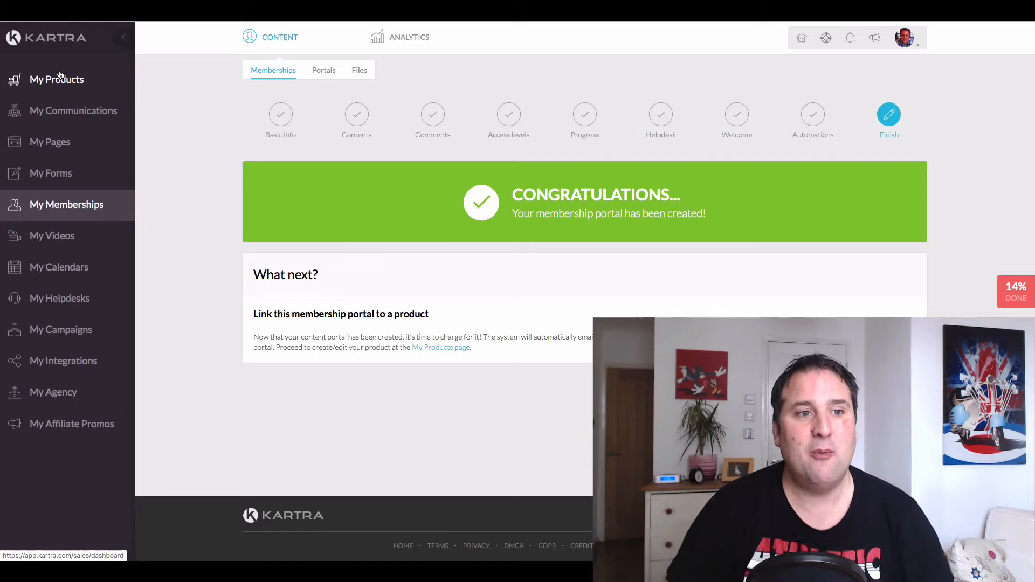
# Go to the forms list and open the CONUSLT Consulting Reservation opt-in form for editing
pyautogui.click(69, 181)
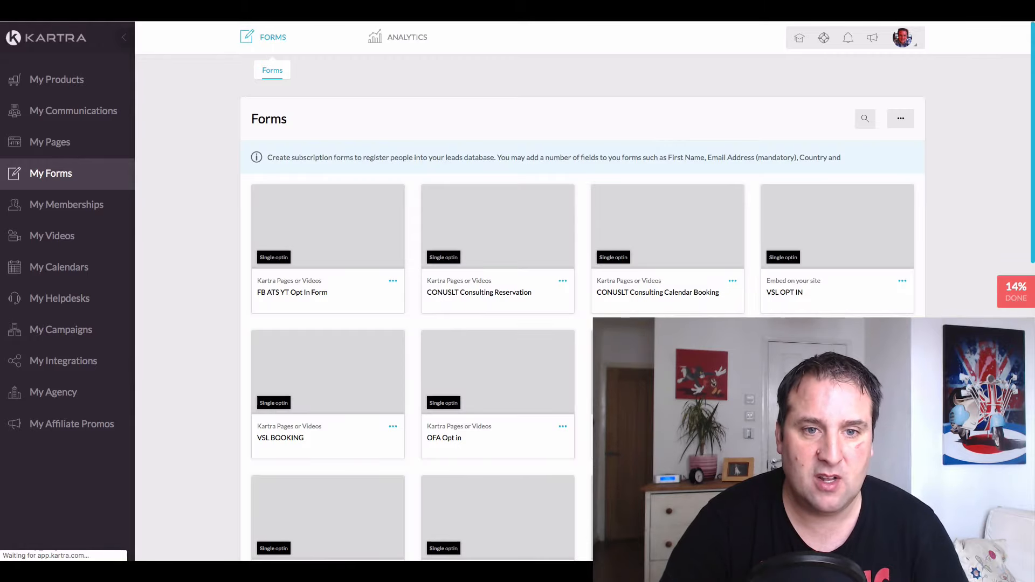
pyautogui.scroll(-1, 468, 371)
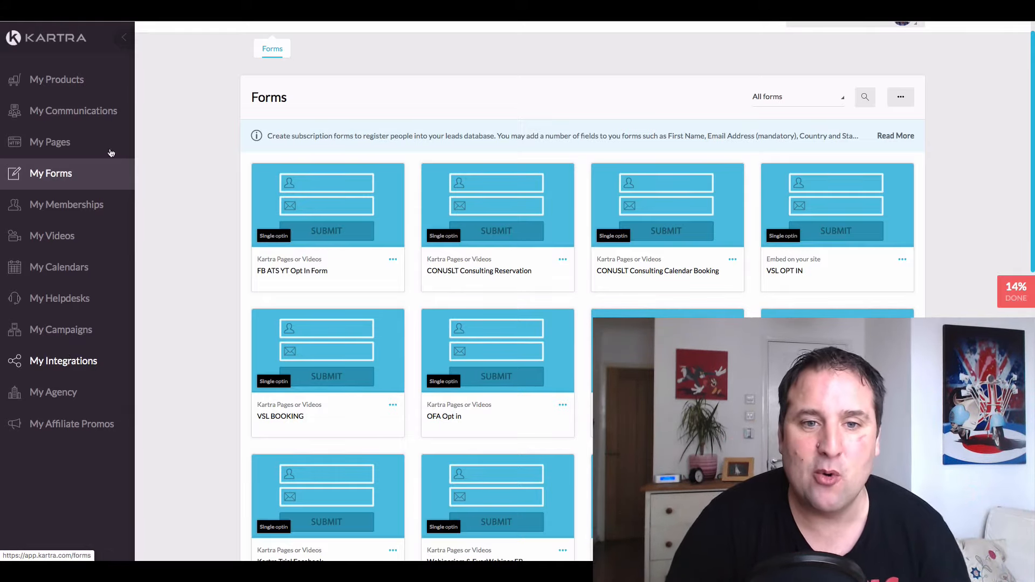
pyautogui.click(563, 261)
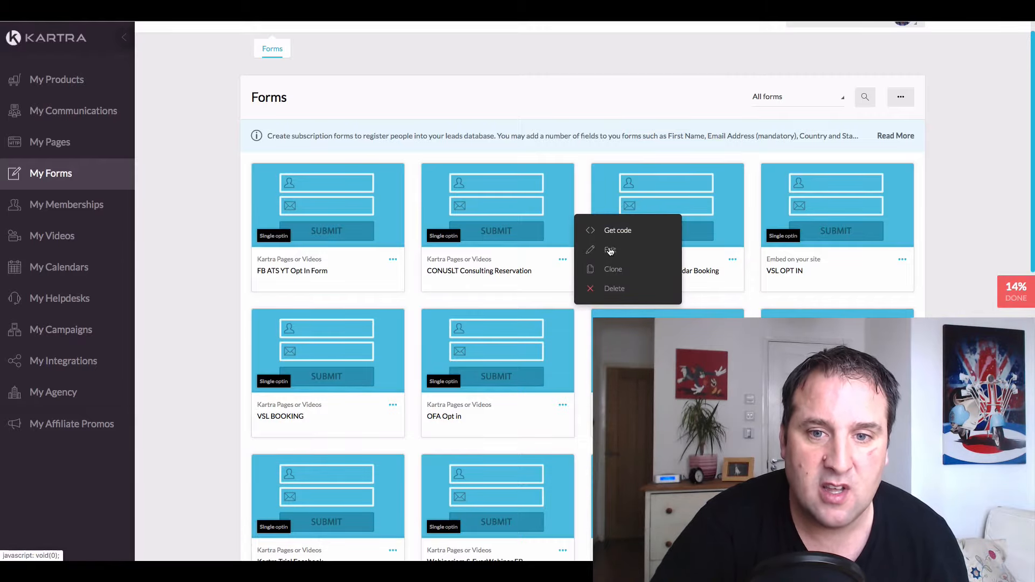
pyautogui.click(610, 251)
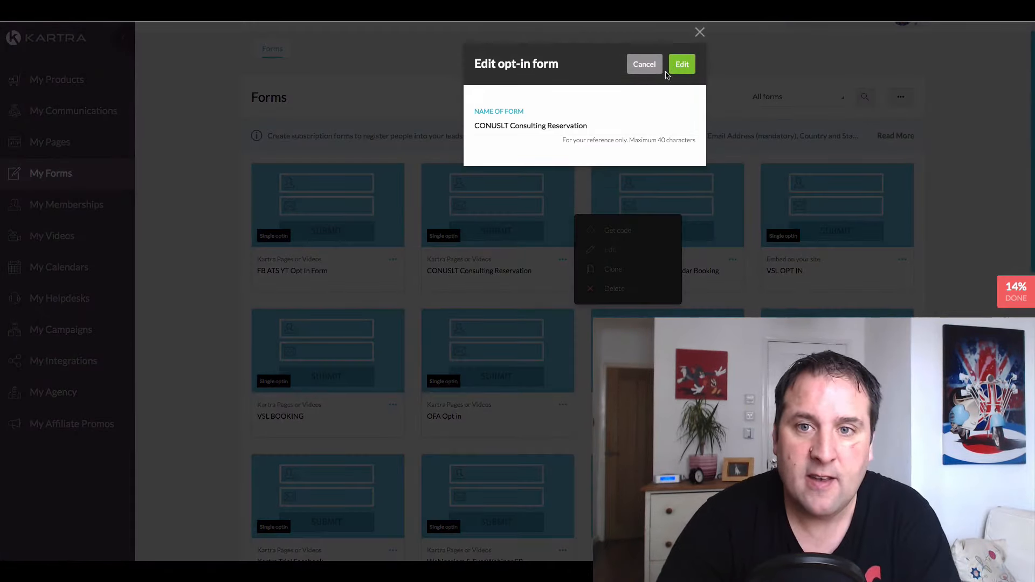
pyautogui.click(680, 65)
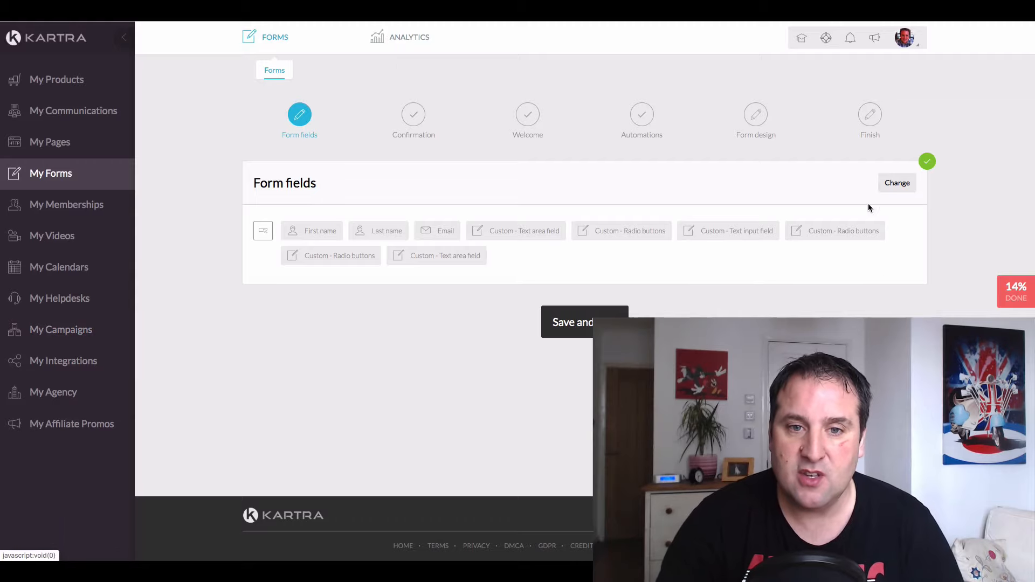
# Open the form fields for changes, look over the contact fields and custom questions, and save them
pyautogui.click(897, 183)
pyautogui.scroll(-5, 901, 295)
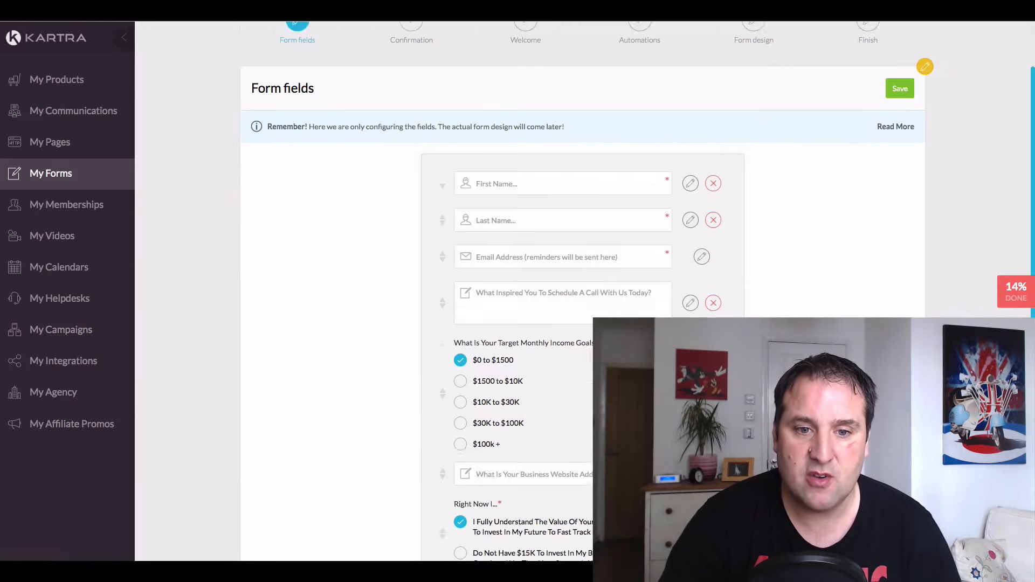
pyautogui.scroll(-5, 859, 276)
pyautogui.scroll(10, 859, 277)
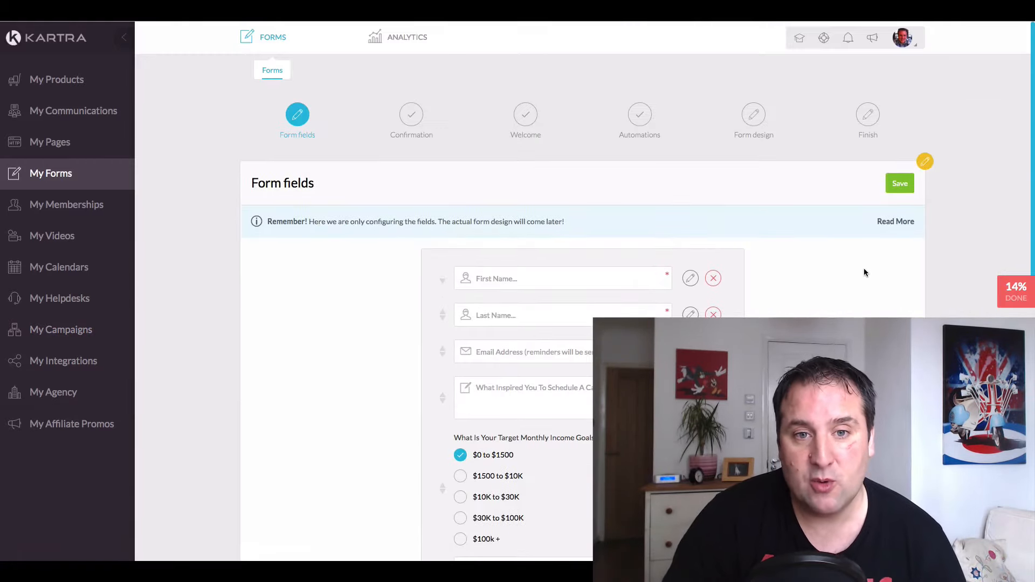
pyautogui.scroll(-4, 859, 294)
pyautogui.scroll(4, 859, 294)
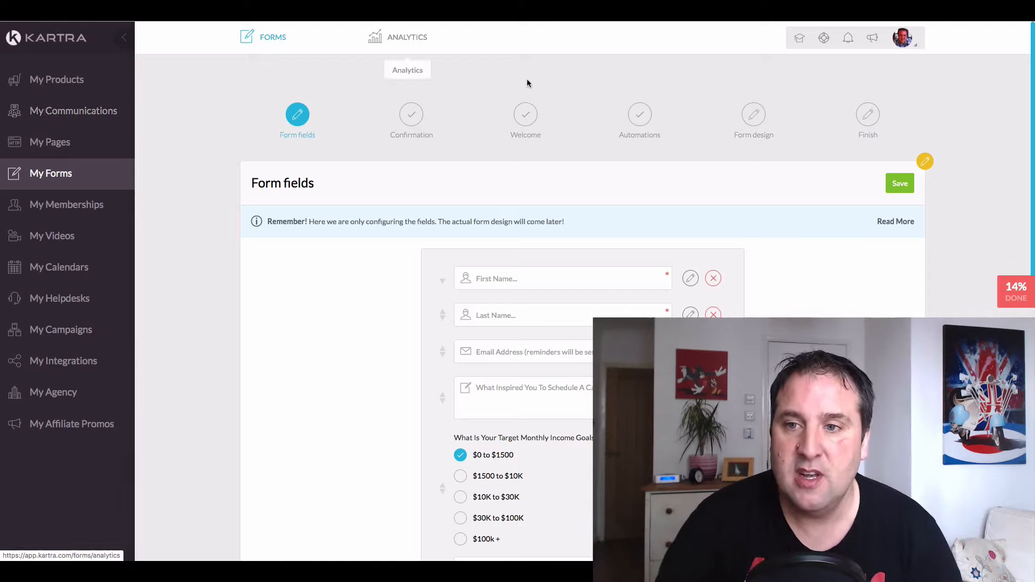
pyautogui.click(899, 184)
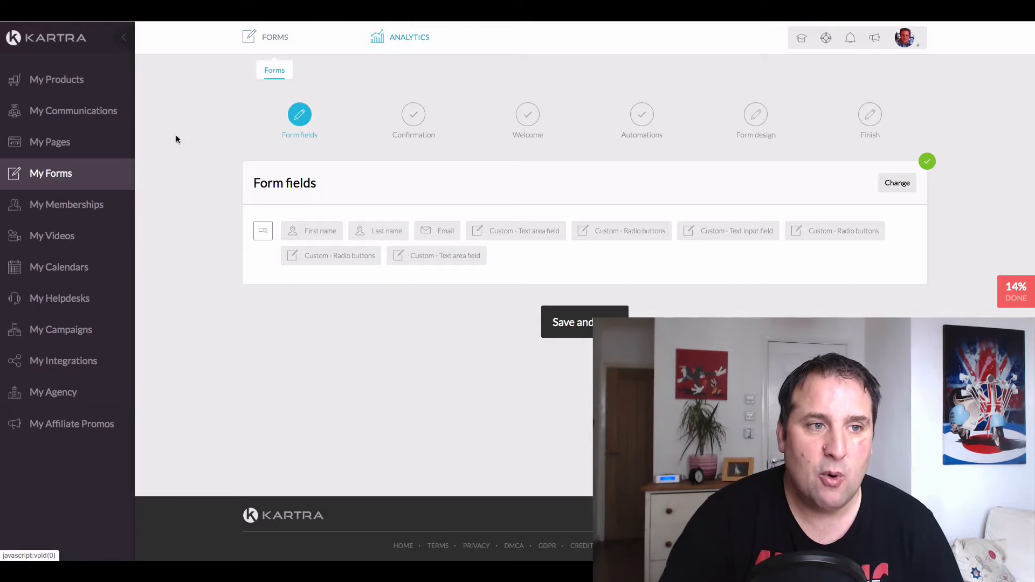
# Go to the pages list, load further pages and open the page headed "Nisl Pharetra Sarturient" for editing
pyautogui.click(49, 143)
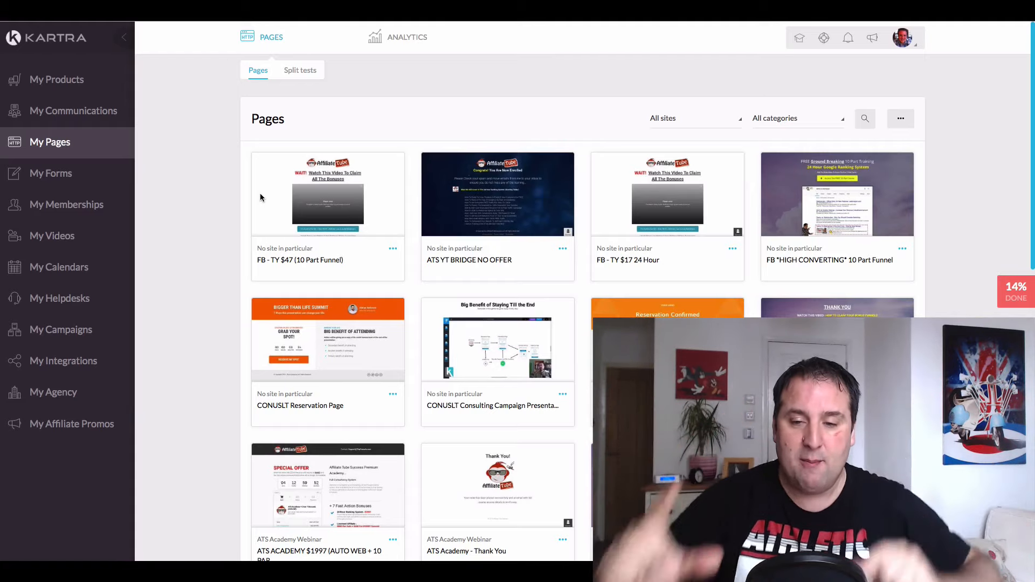
pyautogui.scroll(-8, 260, 197)
pyautogui.scroll(-5, 501, 317)
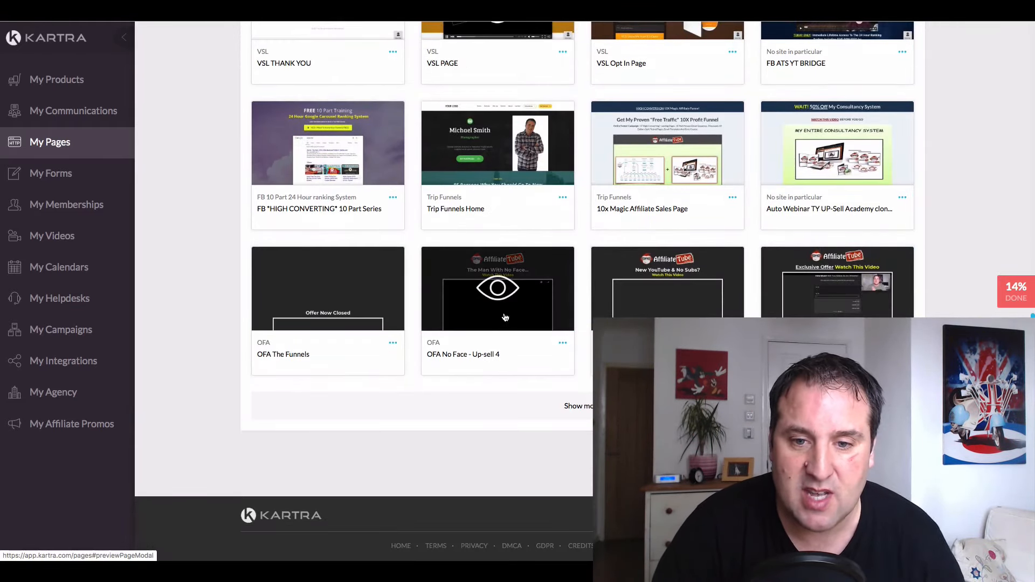
pyautogui.click(577, 408)
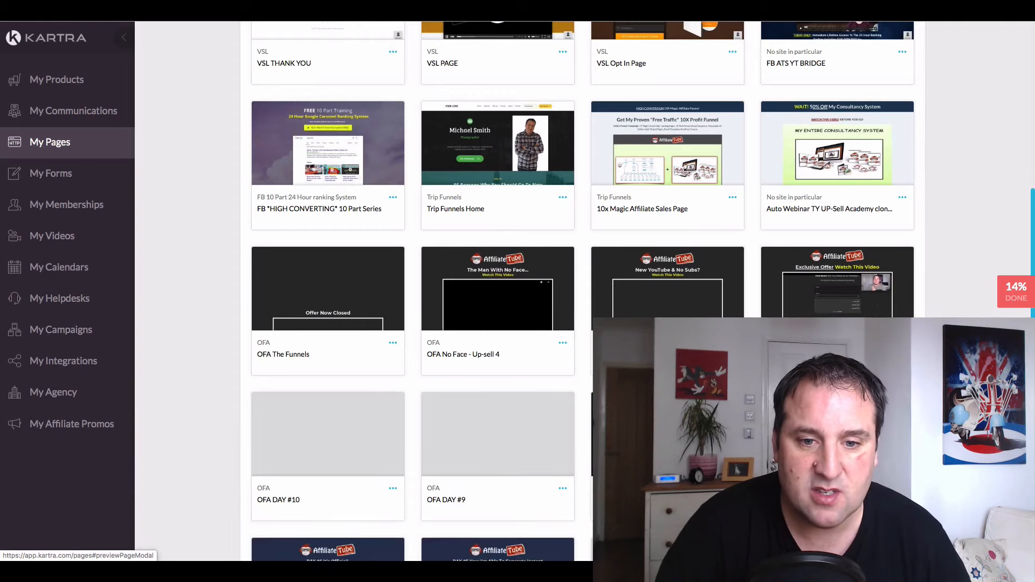
pyautogui.scroll(-15, 577, 408)
pyautogui.click(578, 406)
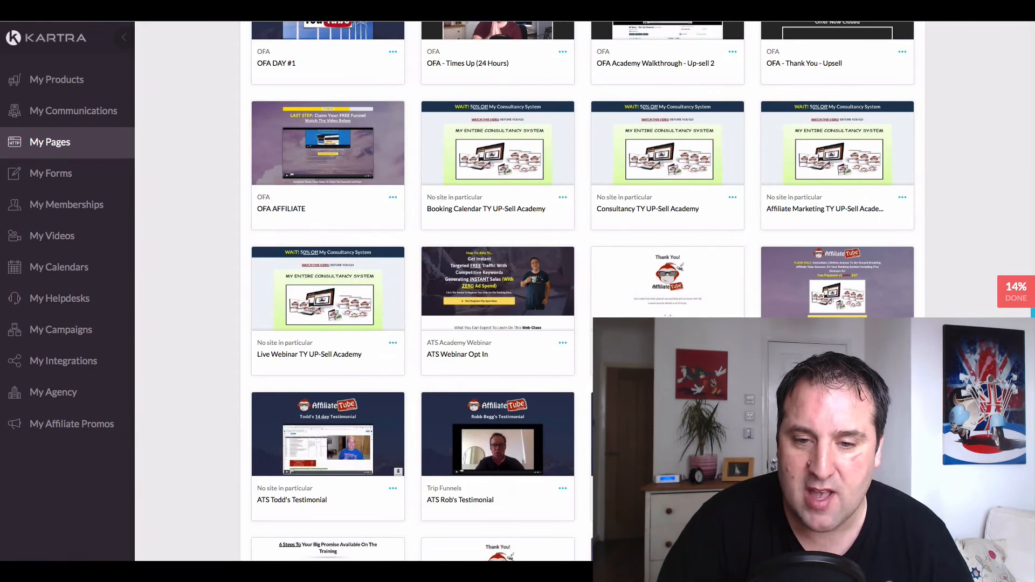
pyautogui.scroll(-10, 583, 291)
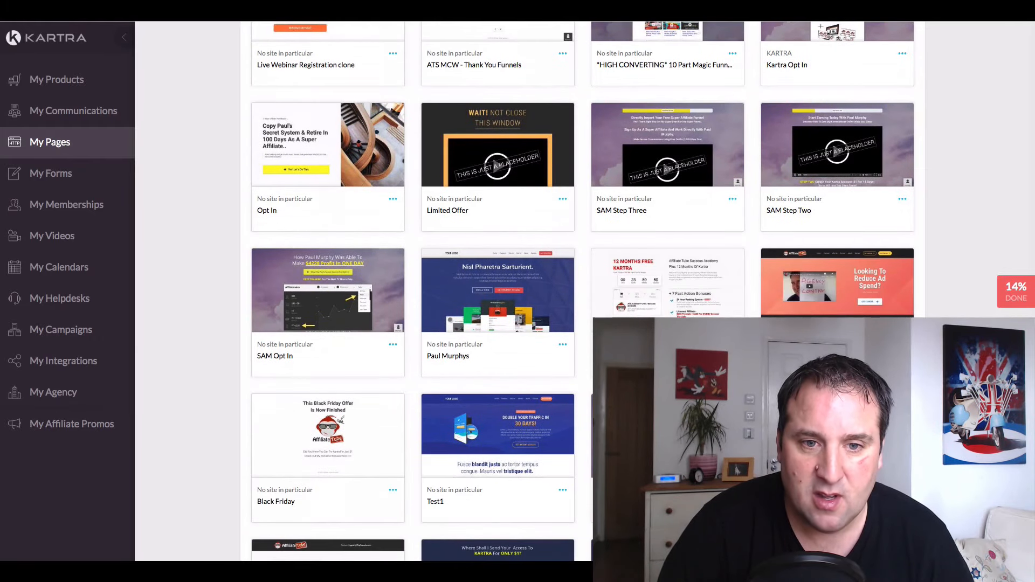
pyautogui.click(563, 344)
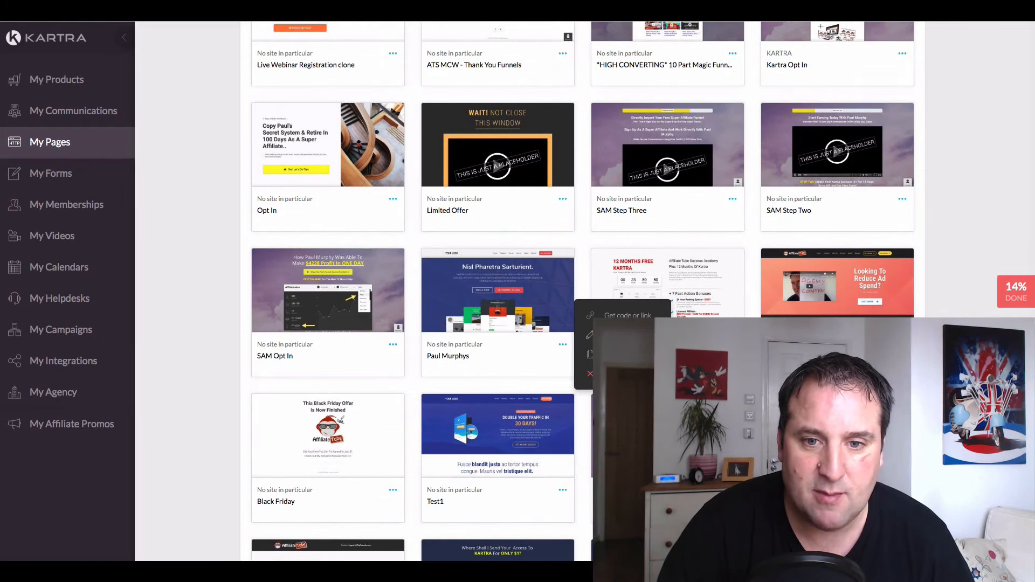
pyautogui.click(590, 334)
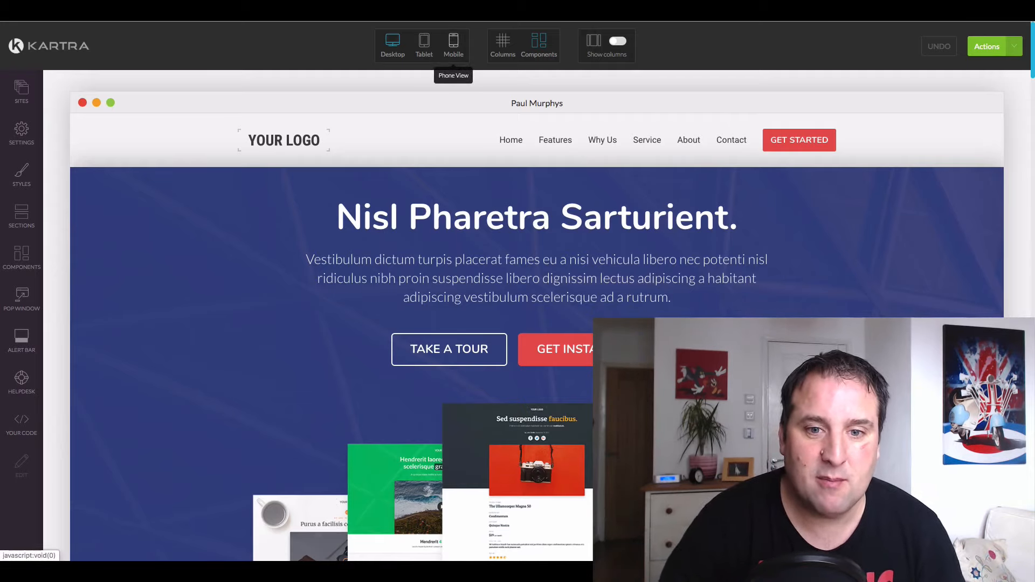
# Preview the page's layout in the Mobile view and return to the Desktop view
pyautogui.click(453, 43)
pyautogui.scroll(-5, 683, 212)
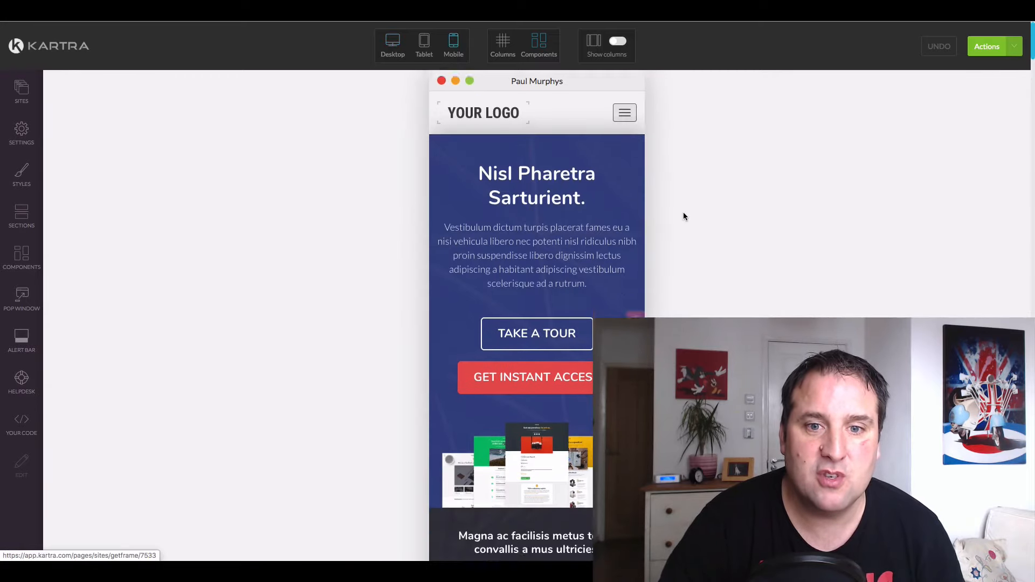
pyautogui.scroll(-20, 677, 234)
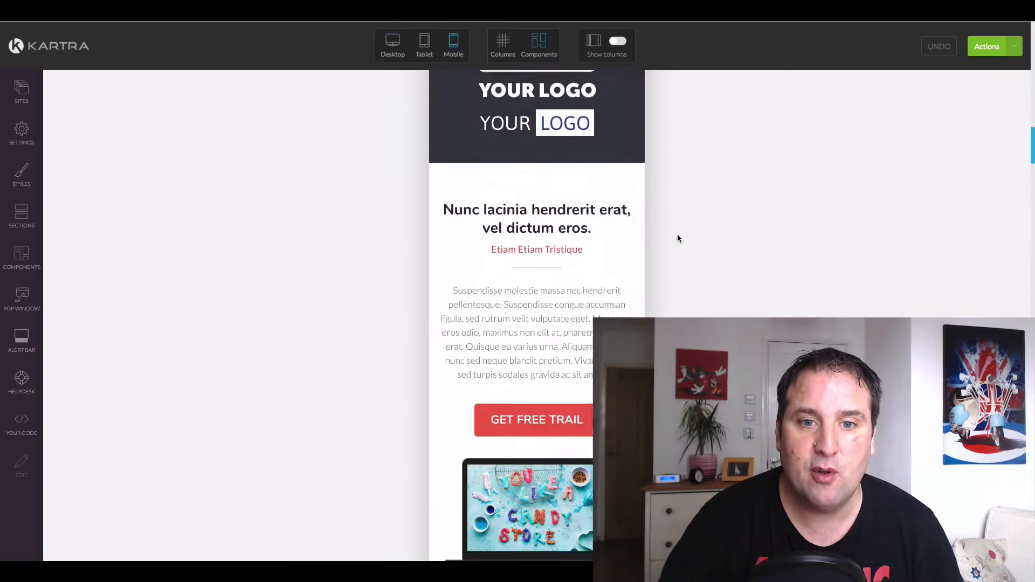
pyautogui.scroll(20, 677, 235)
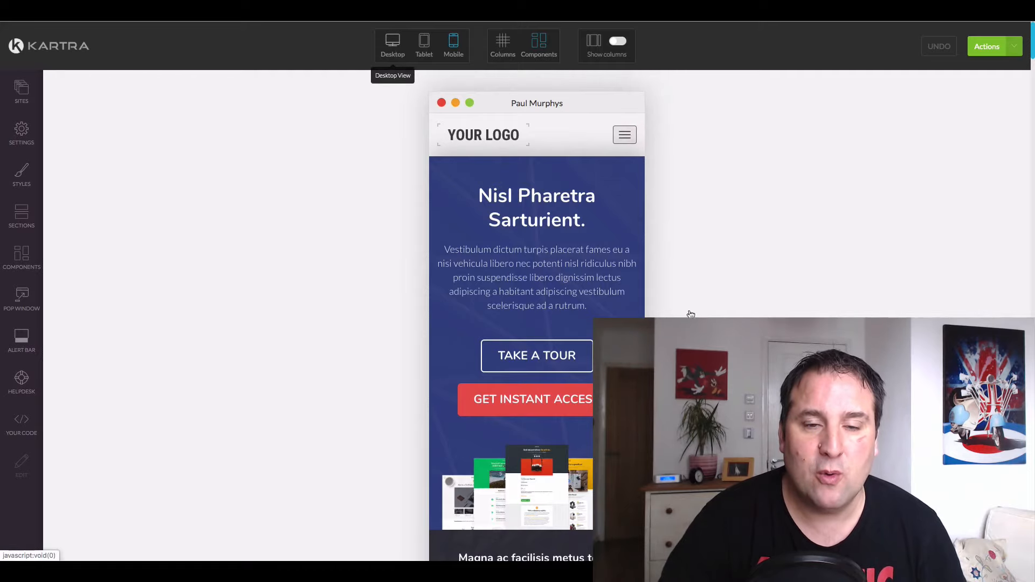
pyautogui.click(393, 43)
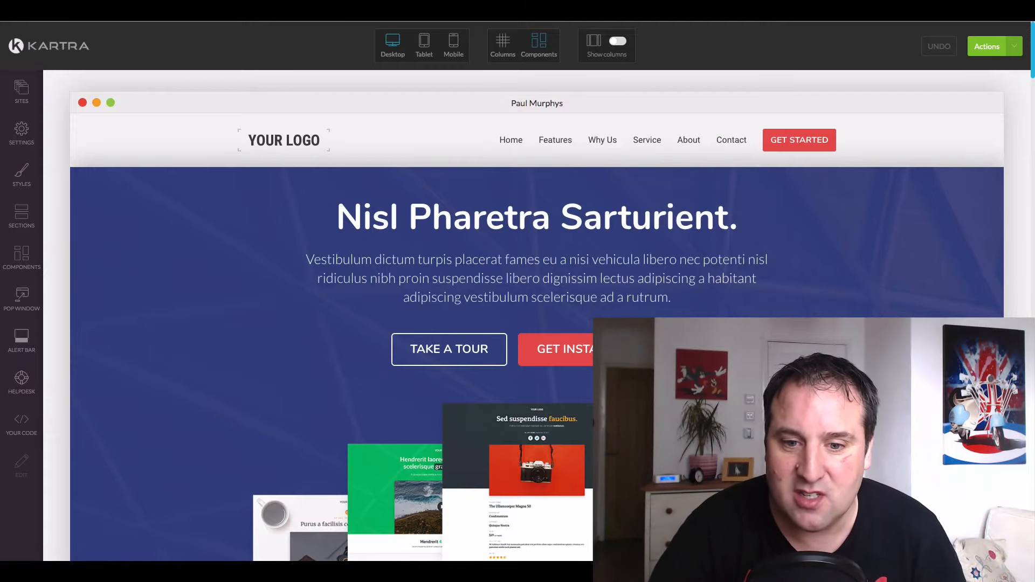
# Look over the desktop page and delete its hero section headed "Nisl Pharetra Sarturient"
pyautogui.scroll(-10, 890, 100)
pyautogui.scroll(10, 537, 316)
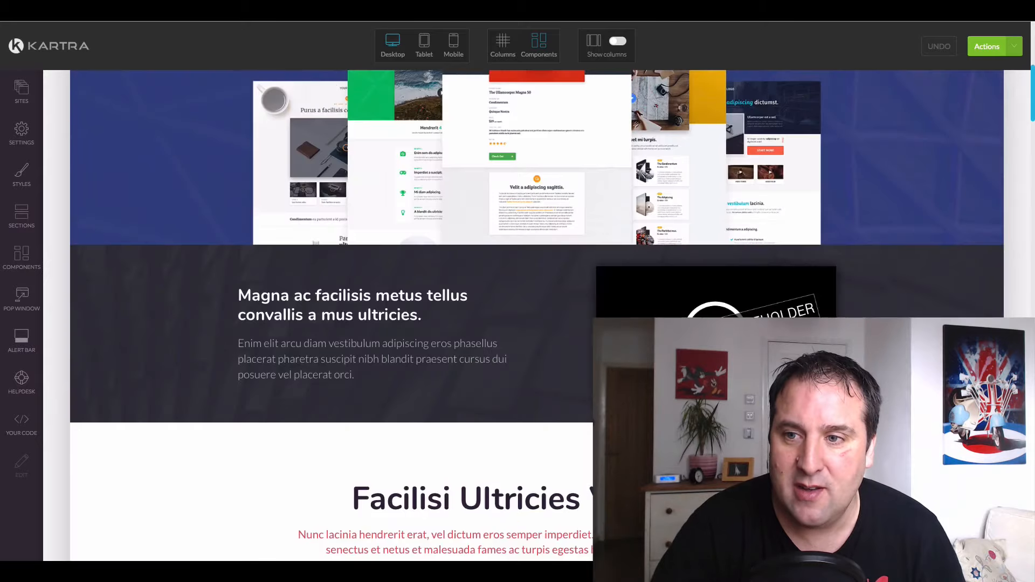
pyautogui.scroll(-2, 937, 259)
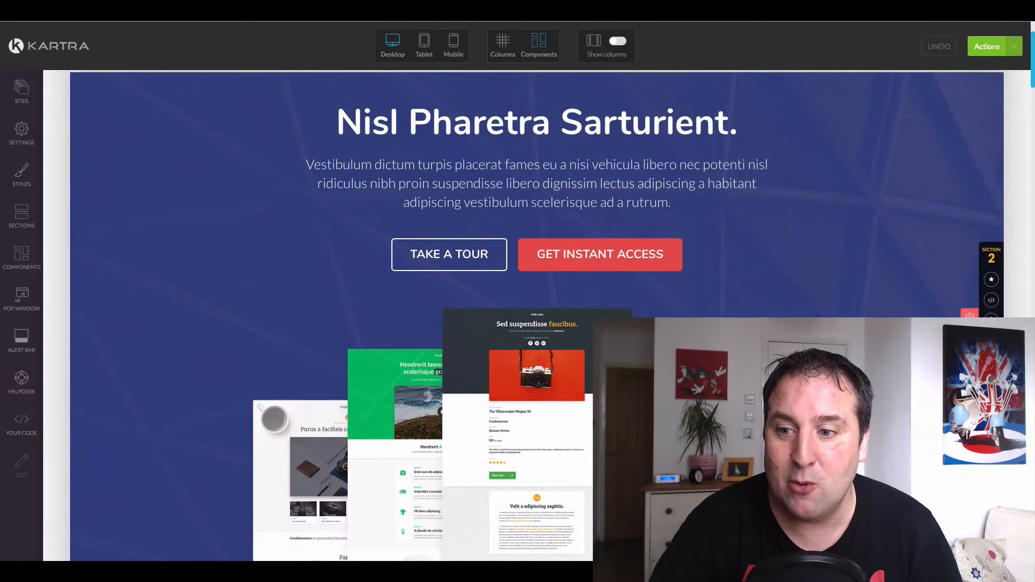
pyautogui.click(938, 259)
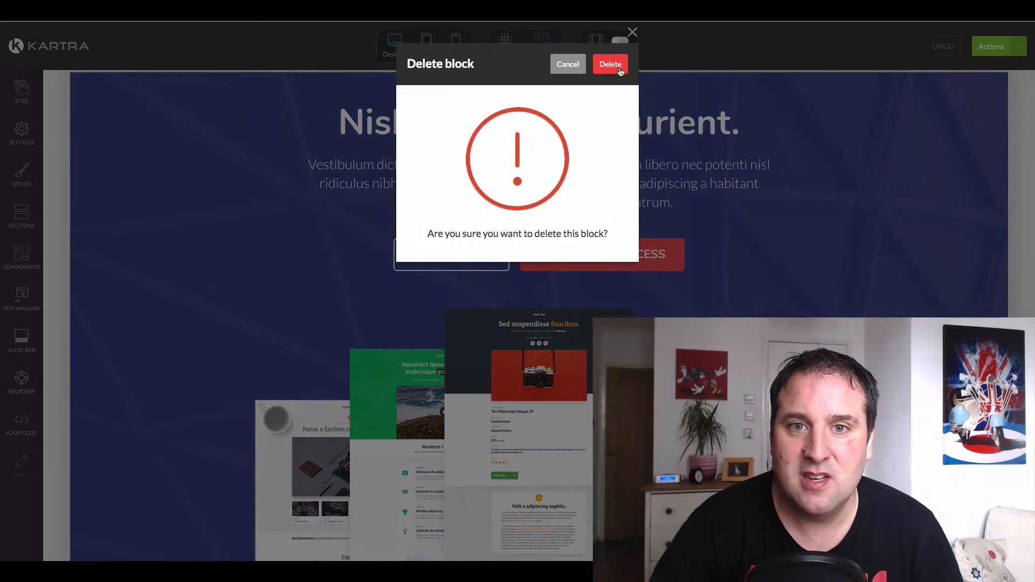
pyautogui.click(611, 47)
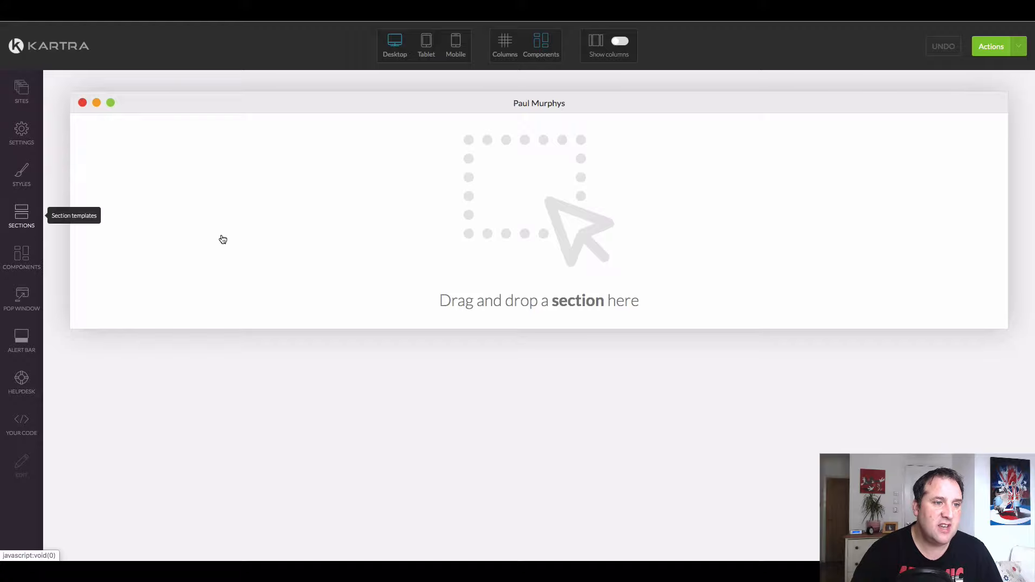
# Try the dark two-row navigation menu template with orange Get Started button on the empty page, and delete the block
pyautogui.click(24, 218)
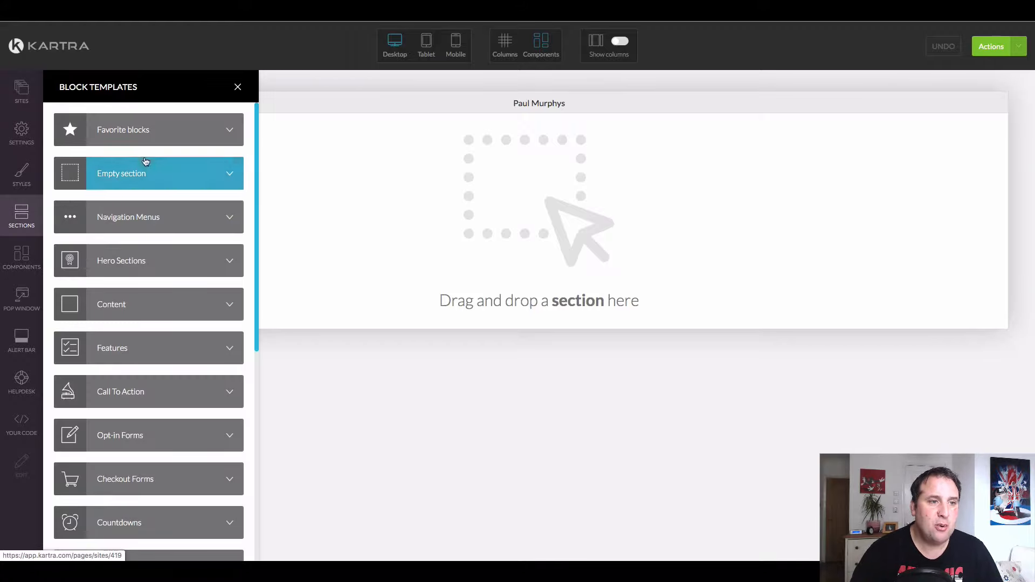
pyautogui.click(165, 221)
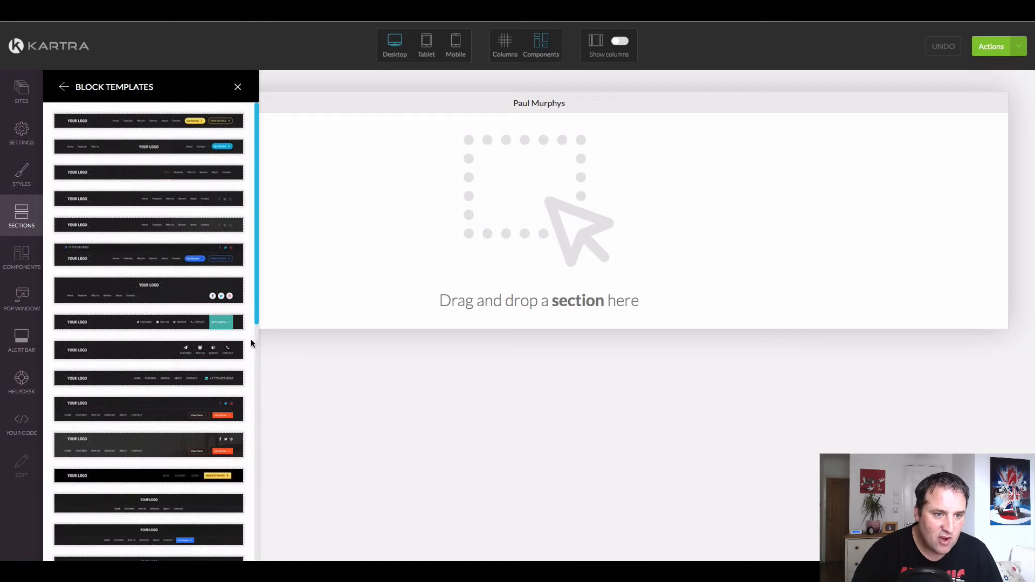
pyautogui.scroll(-1, 178, 302)
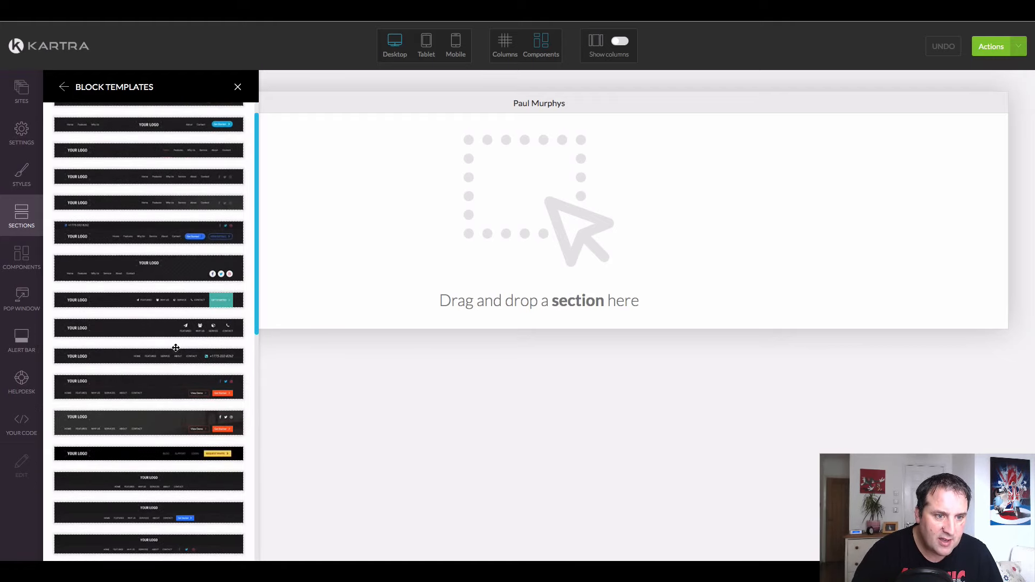
pyautogui.scroll(-1, 169, 391)
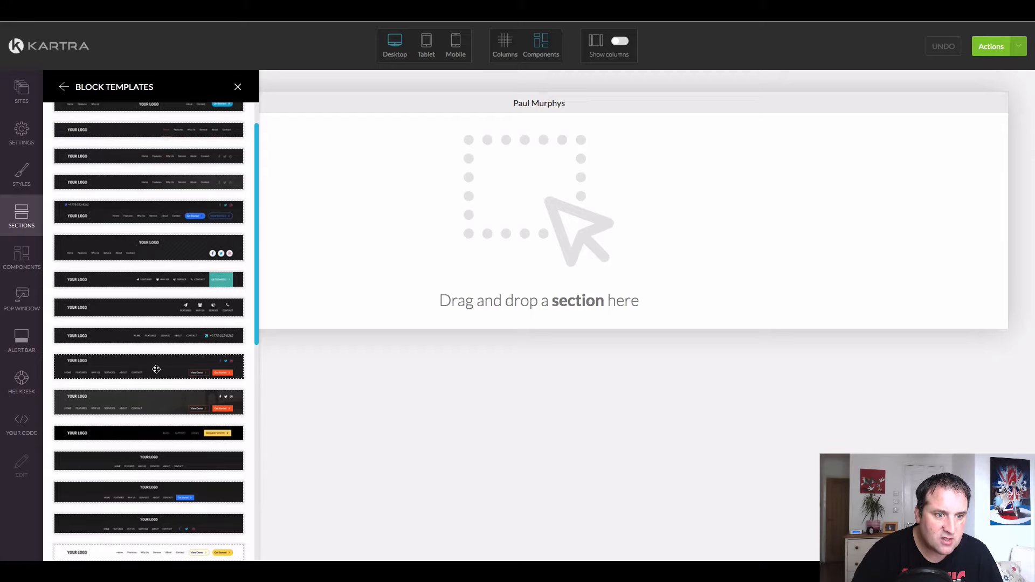
pyautogui.moveTo(145, 370); pyautogui.dragTo(545, 151)
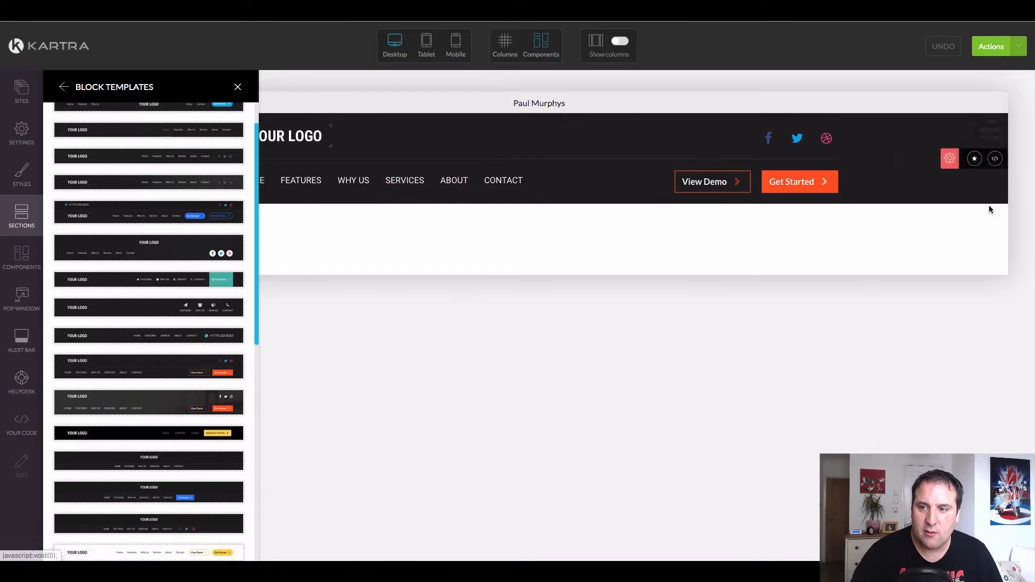
pyautogui.click(971, 159)
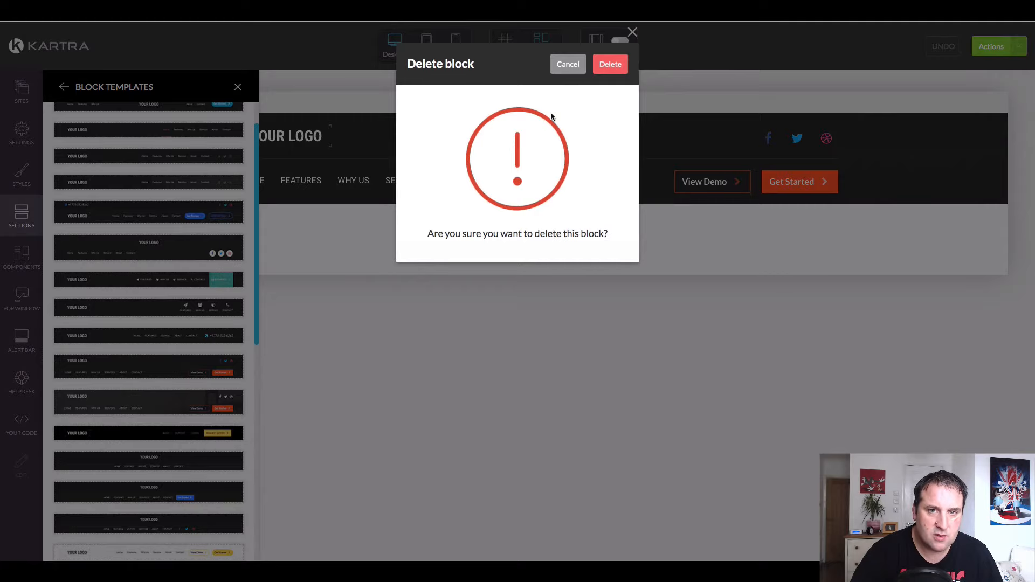
pyautogui.click(606, 73)
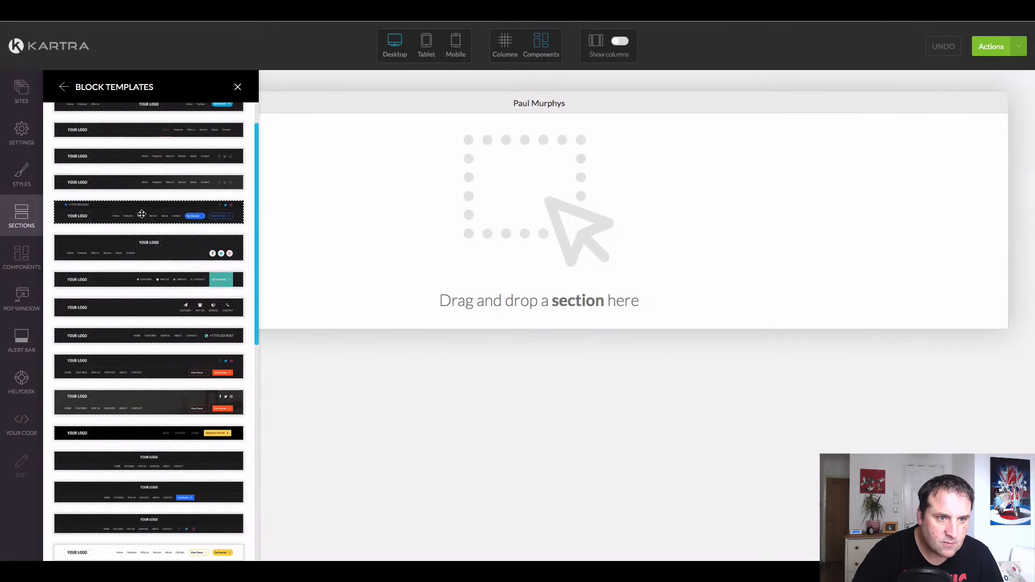
# Add the navigation menu section with a phone number, social icons and a blue Get Started button to the empty page
pyautogui.moveTo(139, 216); pyautogui.dragTo(538, 149)
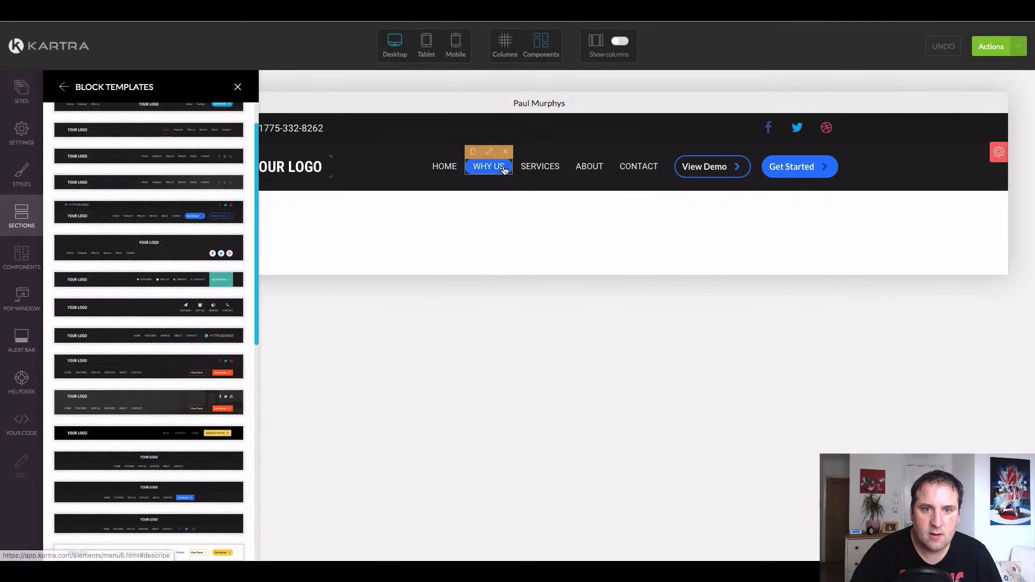
pyautogui.click(239, 90)
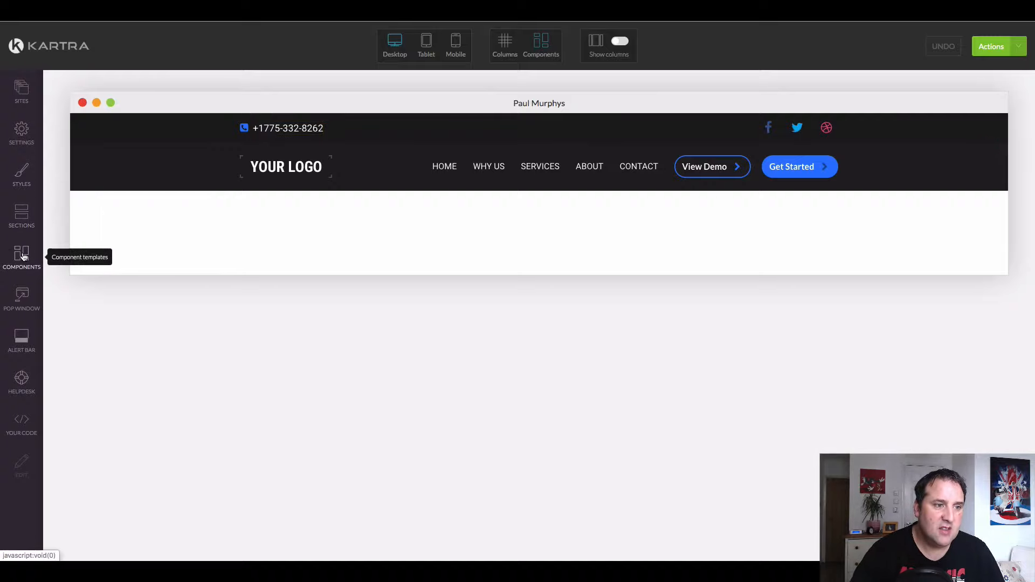
# Add the hero section headed "Your Personal Trainer at Service" directly below the navigation menu
pyautogui.click(25, 218)
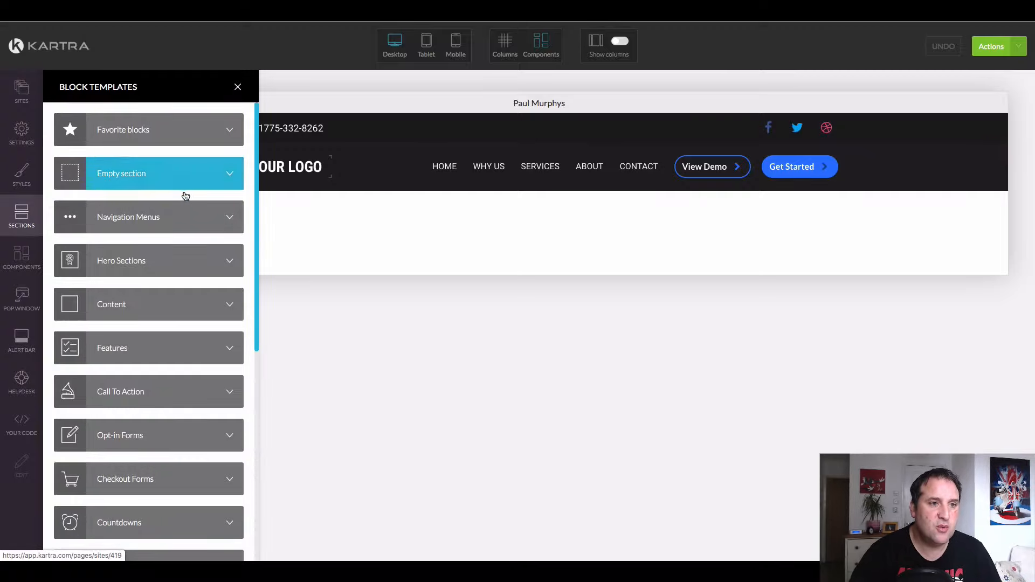
pyautogui.click(169, 265)
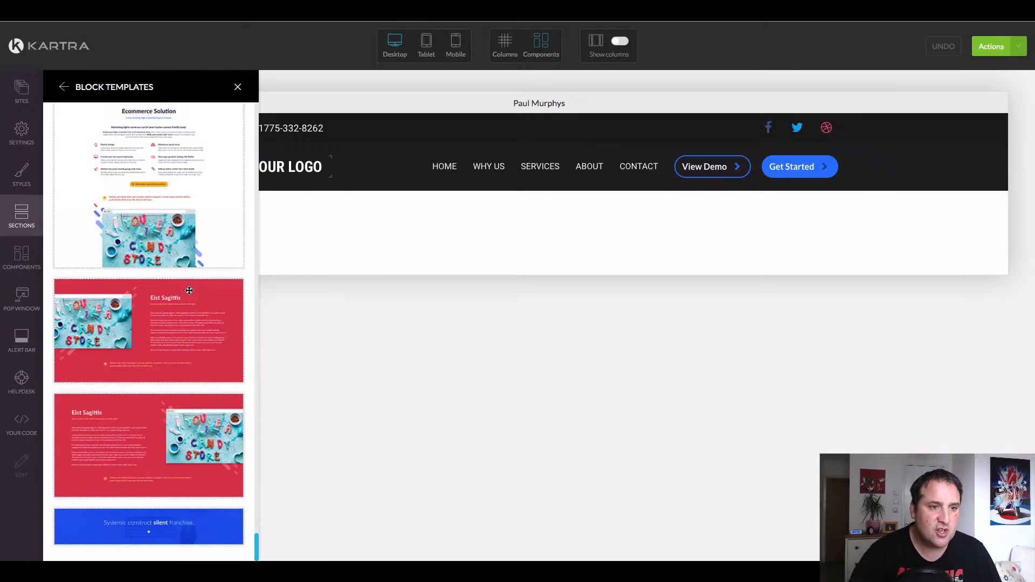
pyautogui.scroll(20, 189, 296)
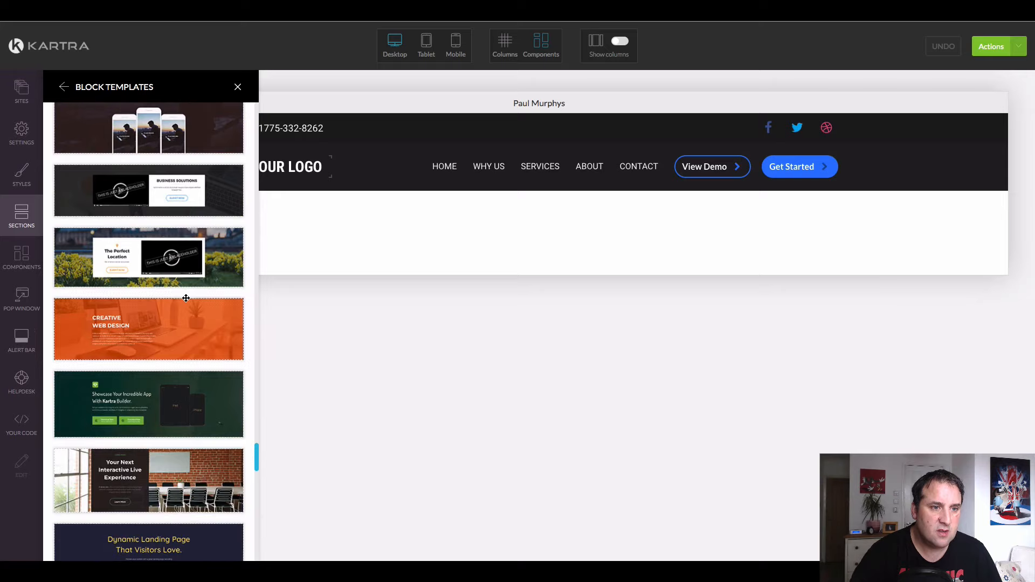
pyautogui.scroll(20, 186, 300)
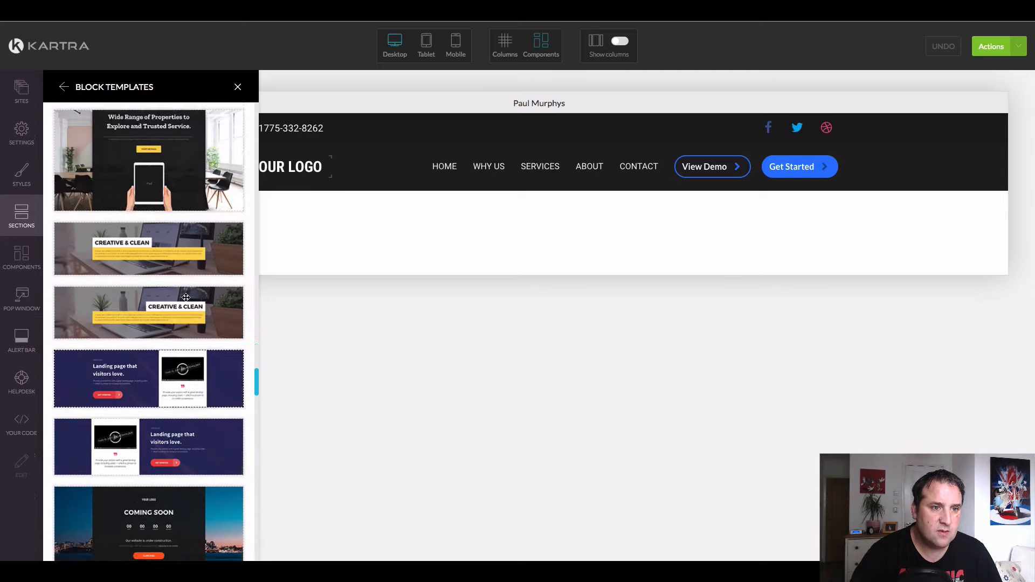
pyautogui.scroll(1, 186, 297)
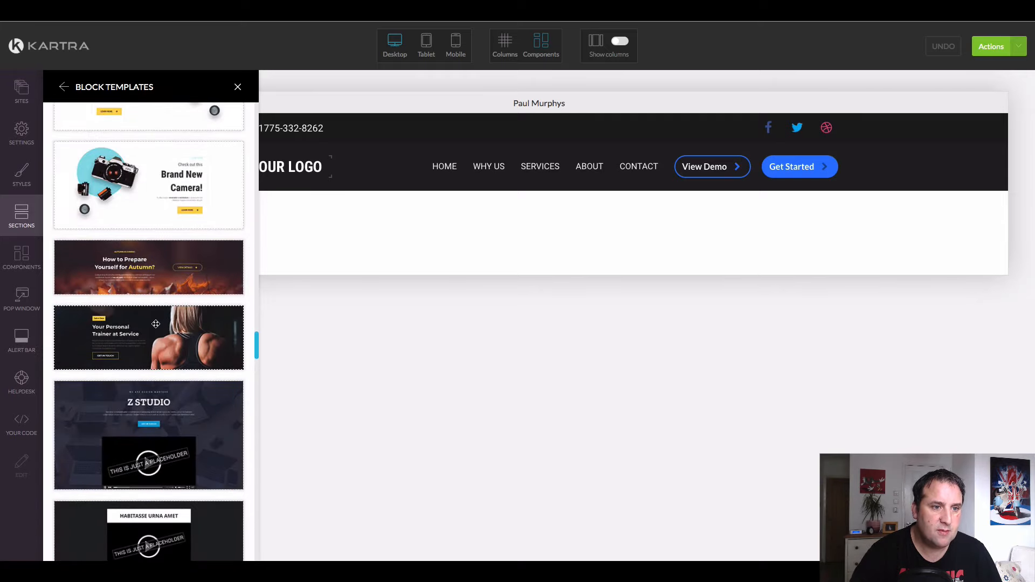
pyautogui.moveTo(148, 323); pyautogui.dragTo(711, 277)
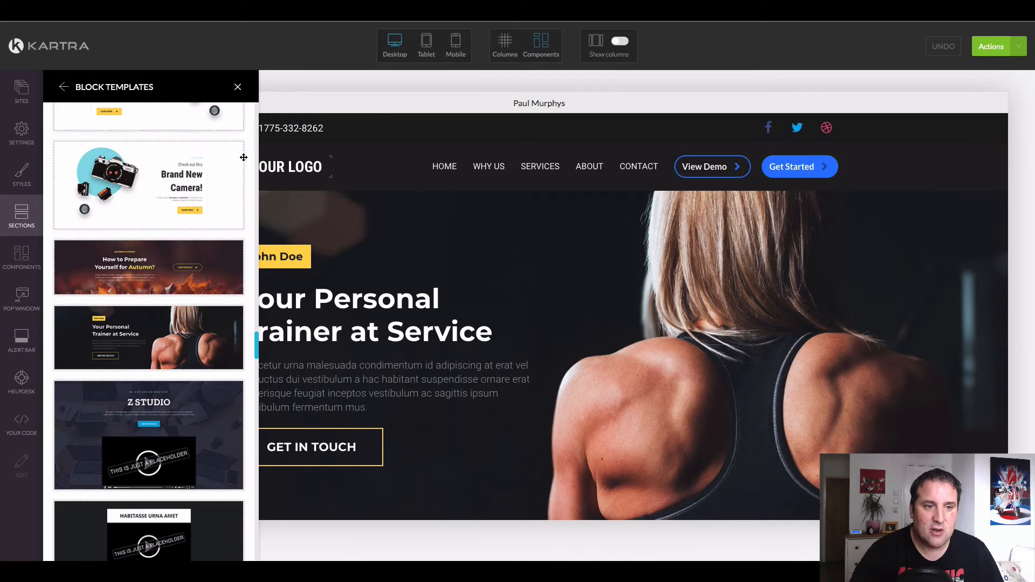
pyautogui.scroll(-3, 244, 157)
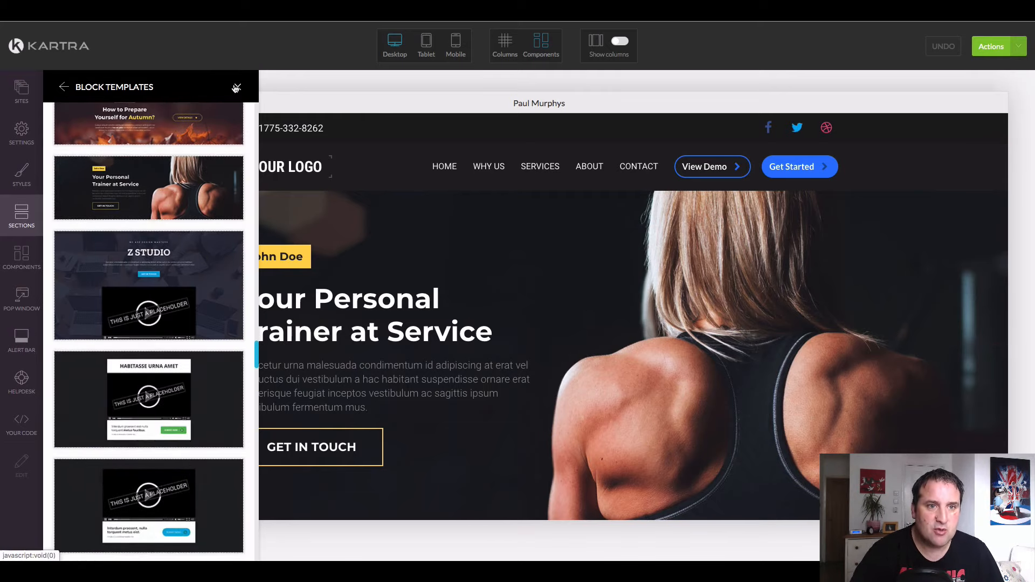
pyautogui.click(236, 88)
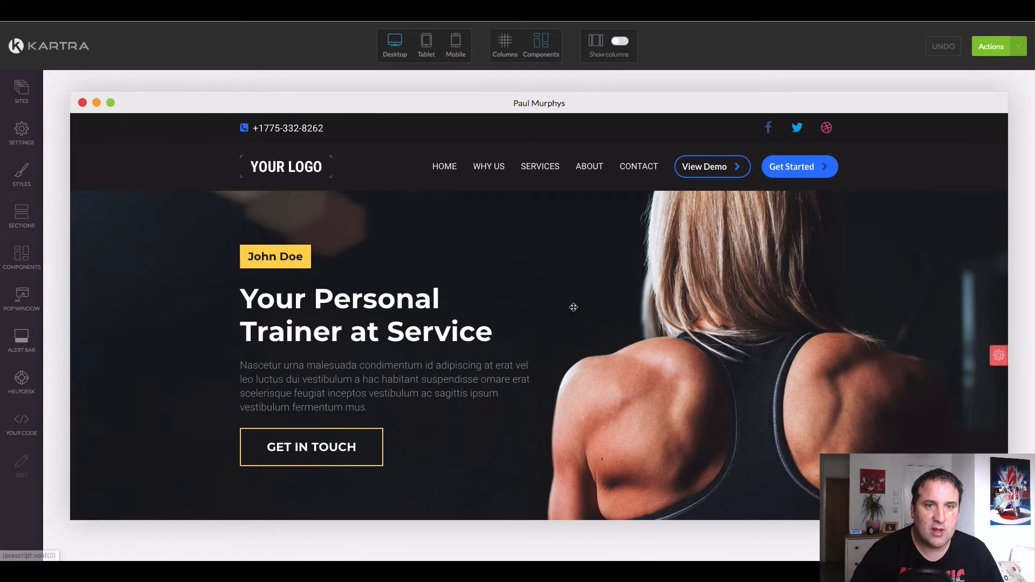
# Check how the new navigation menu and hero section look in the Mobile view, and return to the Desktop view
pyautogui.click(452, 53)
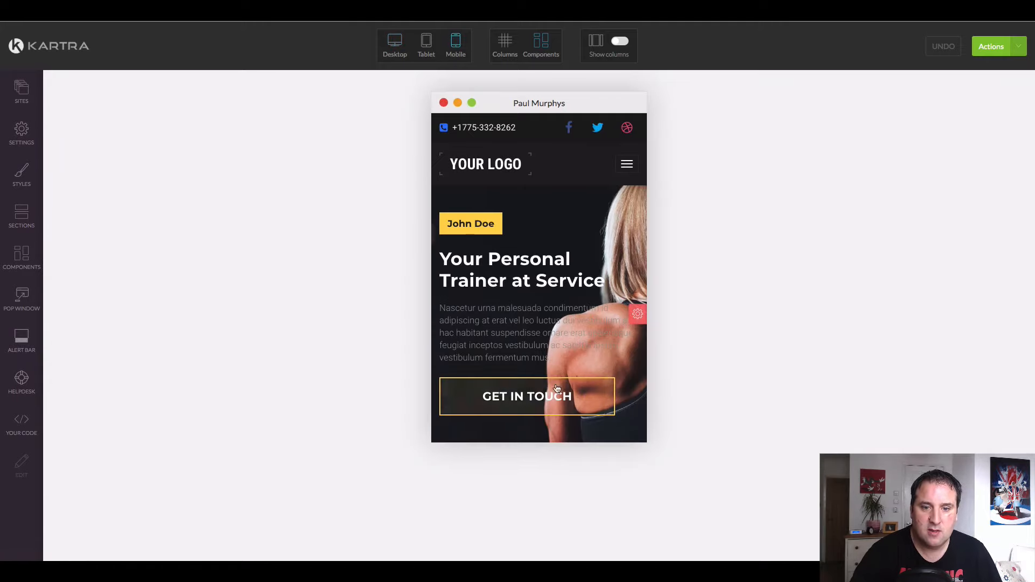
pyautogui.click(397, 48)
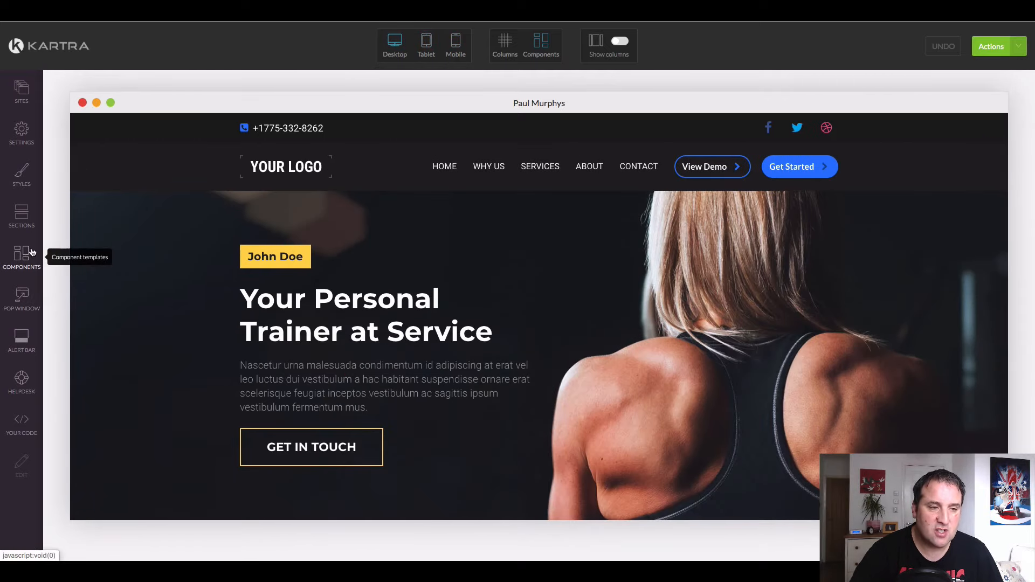
# Add the Content section with three white cards on a green leaf background below the personal trainer hero section
pyautogui.click(14, 217)
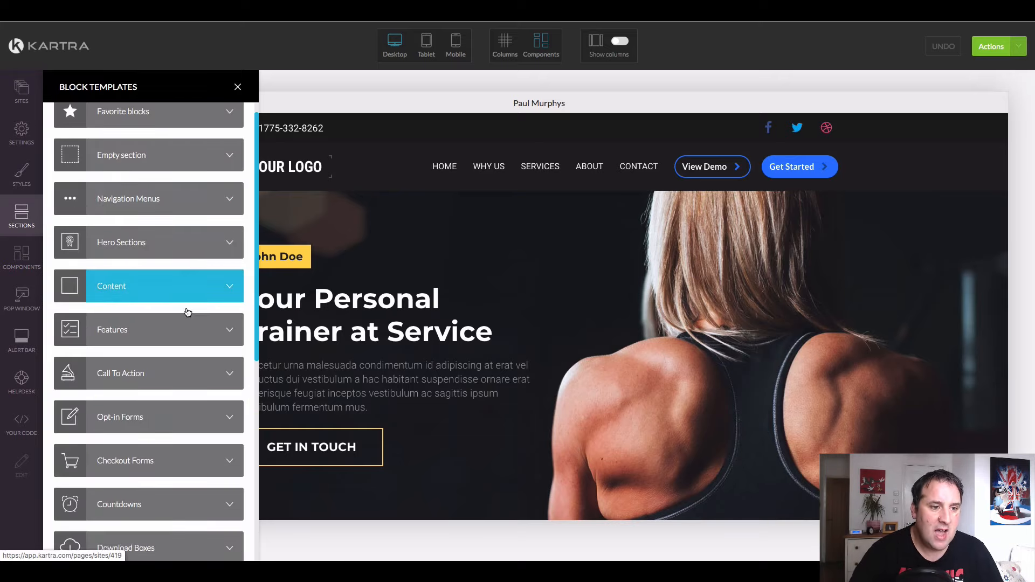
pyautogui.click(185, 291)
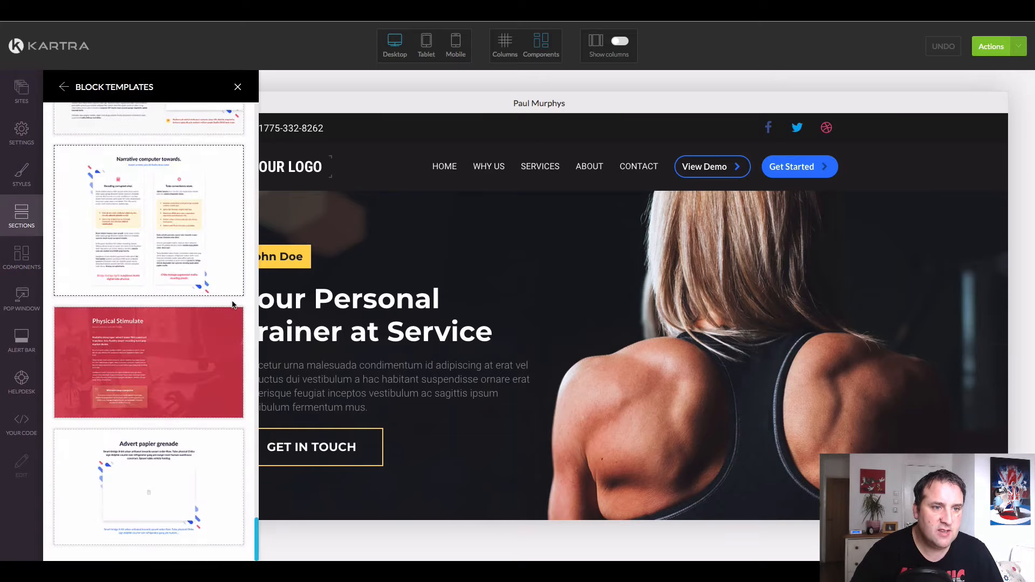
pyautogui.scroll(-5, 223, 301)
pyautogui.scroll(10, 223, 302)
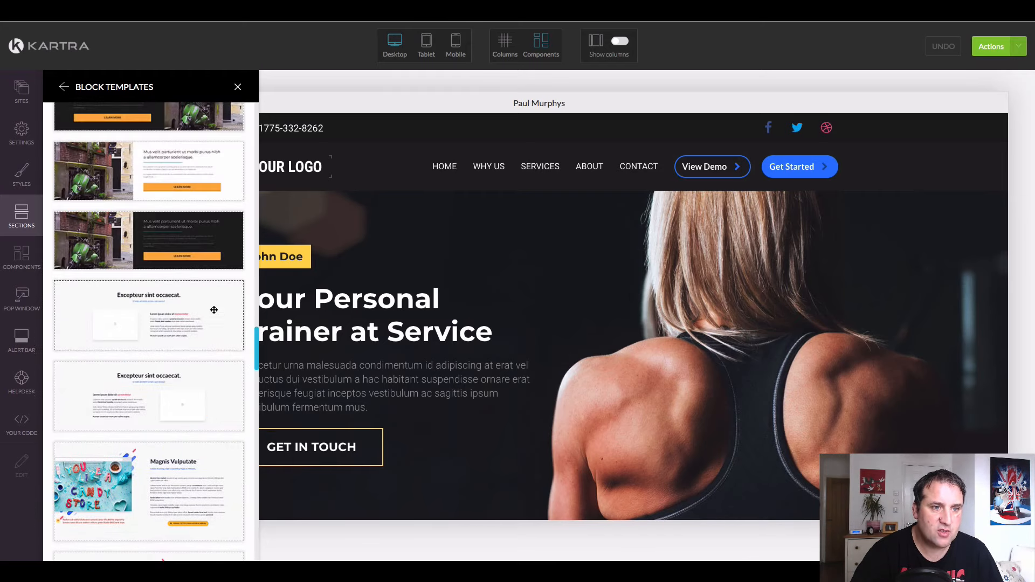
pyautogui.scroll(-5, 211, 309)
pyautogui.scroll(2, 212, 308)
pyautogui.scroll(-2, 211, 308)
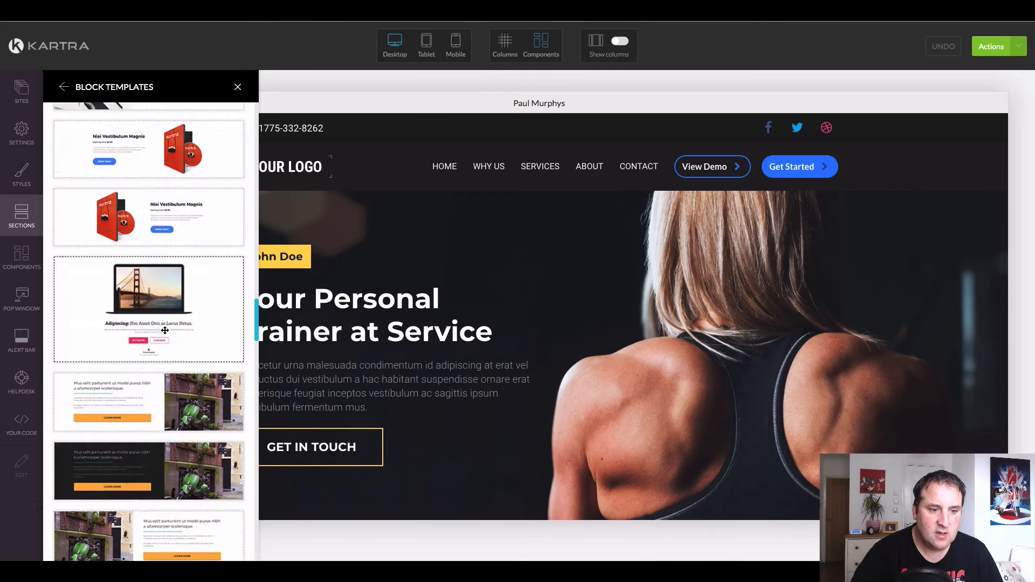
pyautogui.scroll(5, 197, 340)
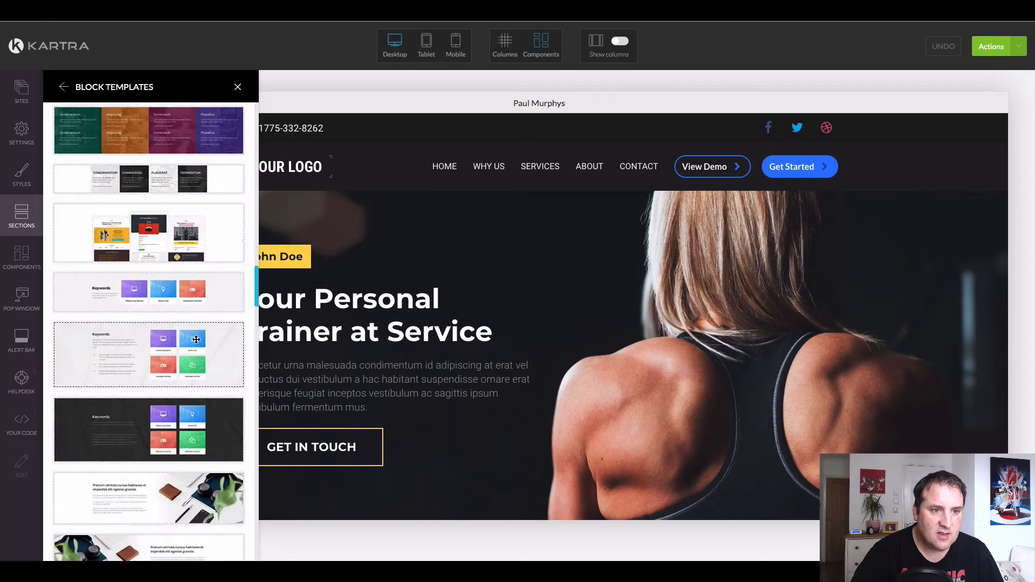
pyautogui.scroll(3, 195, 339)
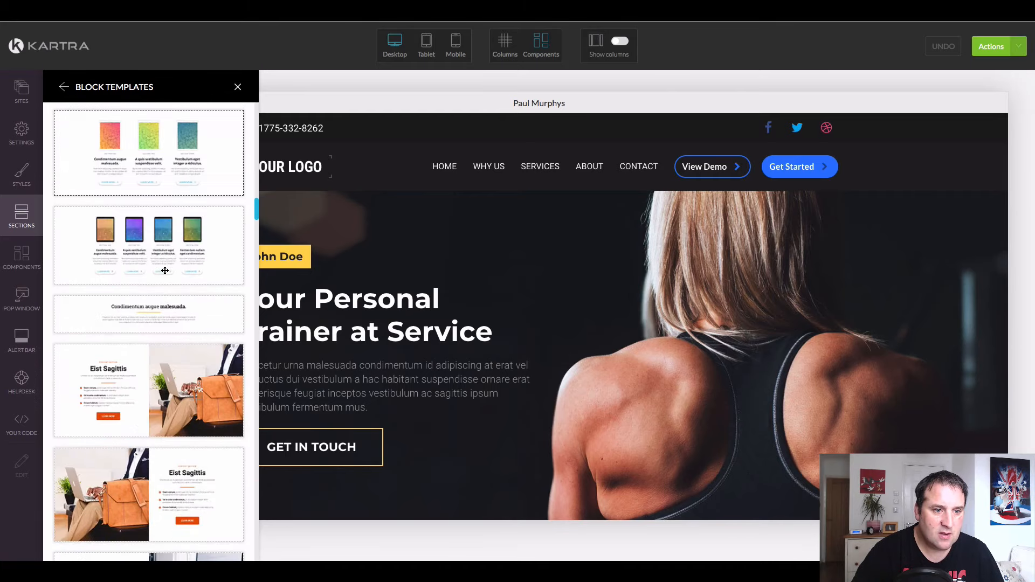
pyautogui.scroll(-5, 164, 271)
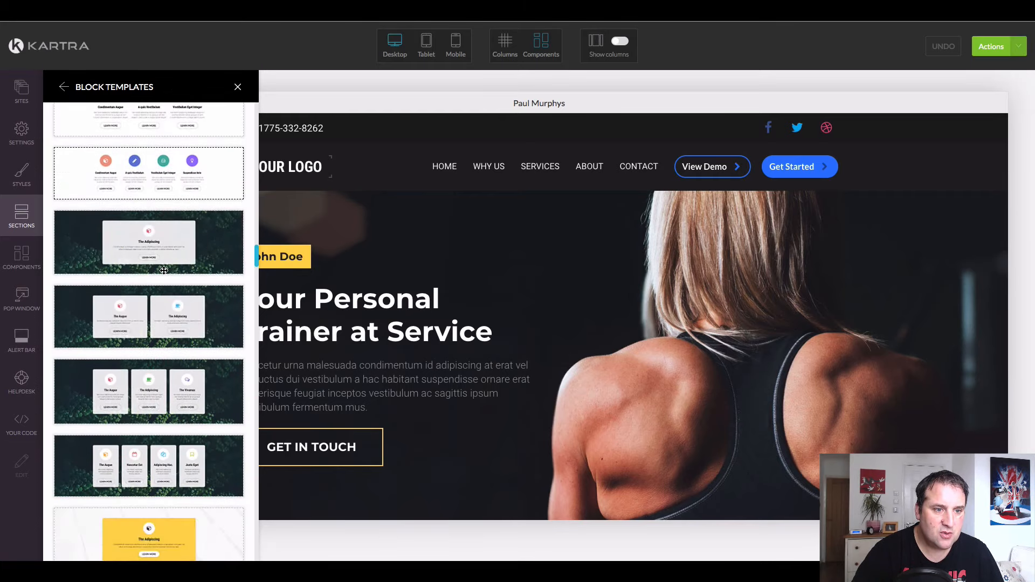
pyautogui.scroll(-2, 164, 270)
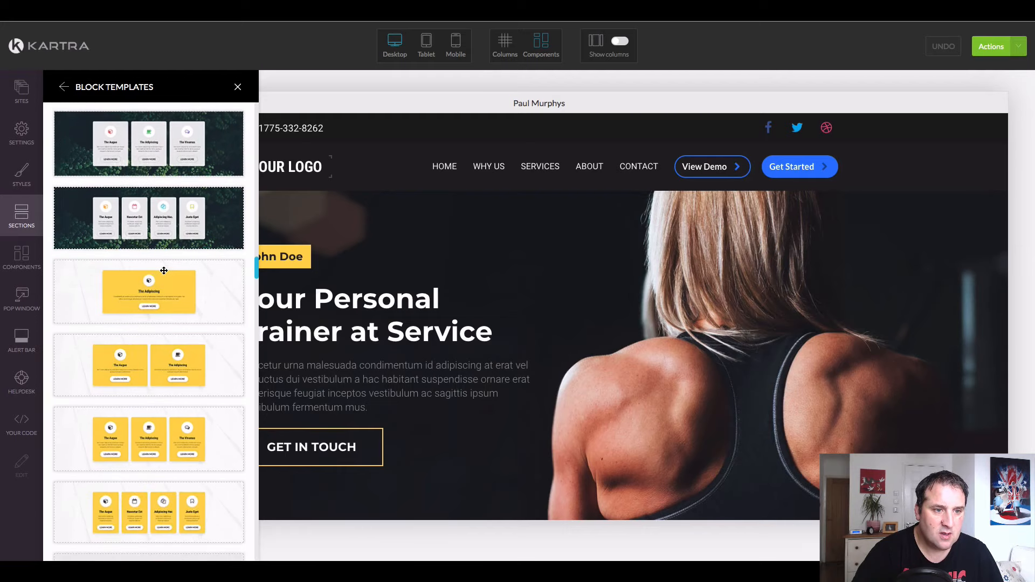
pyautogui.scroll(3, 167, 270)
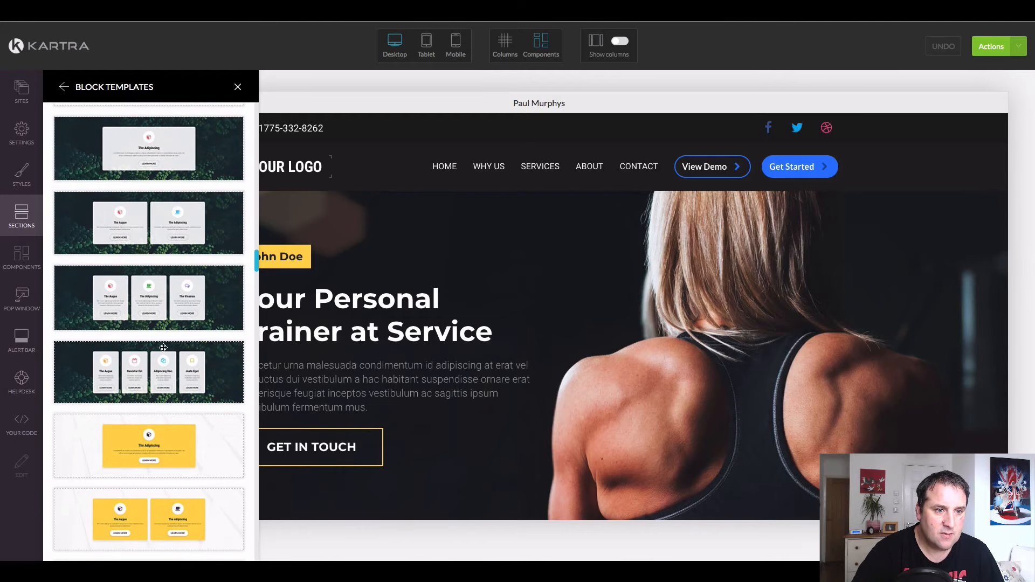
pyautogui.moveTo(165, 317); pyautogui.dragTo(588, 469)
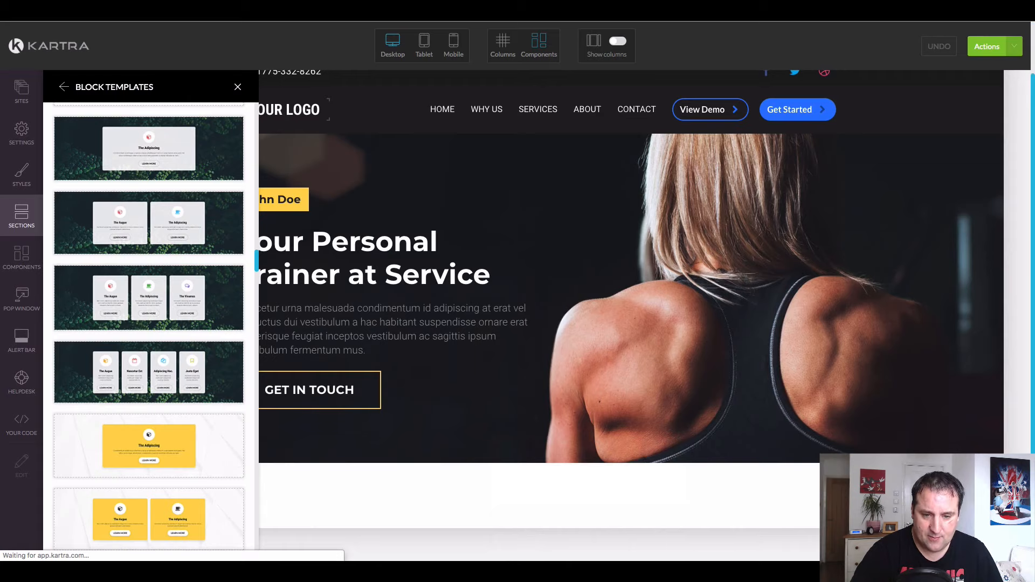
pyautogui.scroll(-5, 693, 376)
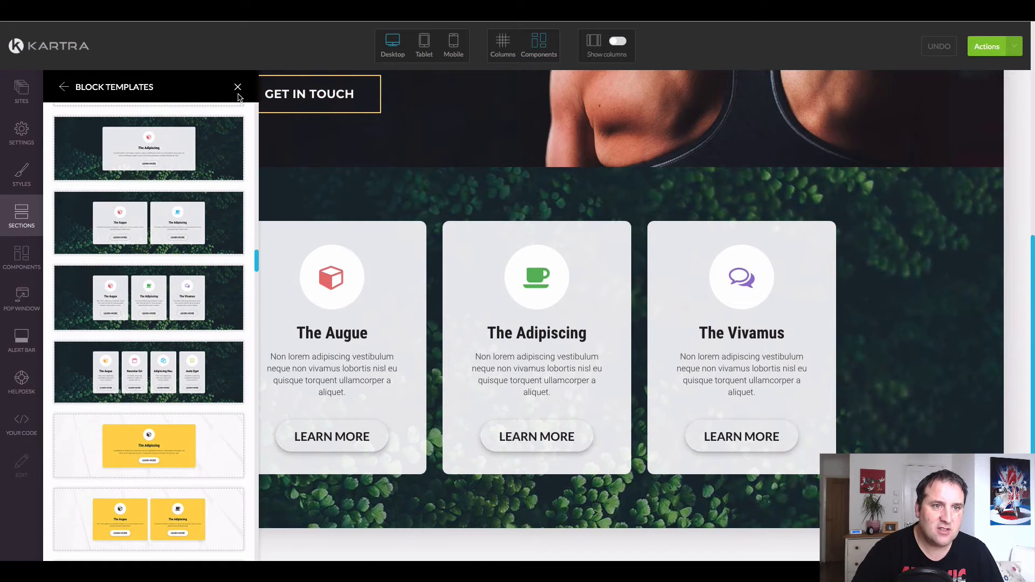
# Add the dark Testimonials section with one centred round portrait and quote below the three-card green leaf section
pyautogui.click(63, 86)
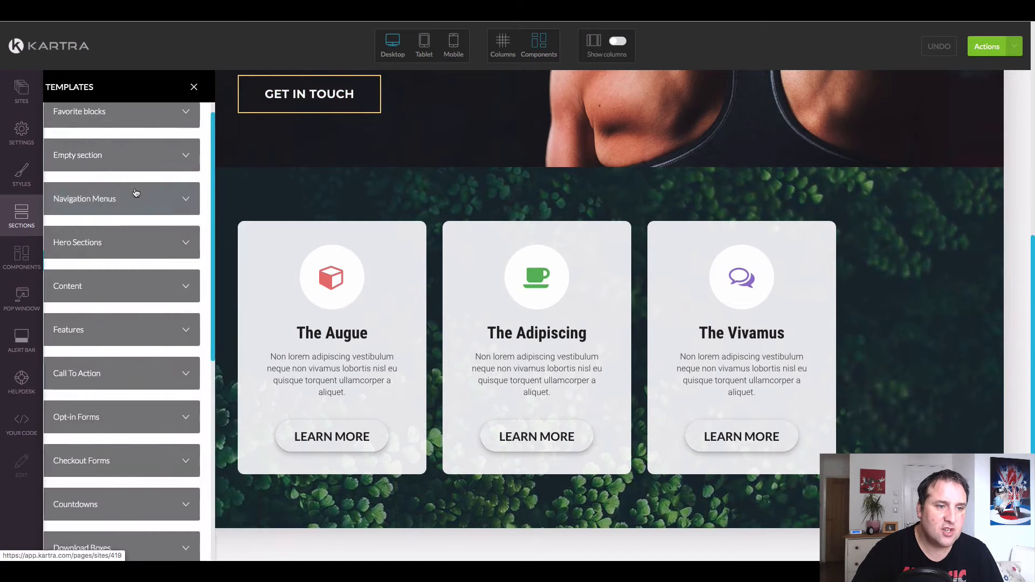
pyautogui.scroll(-5, 164, 300)
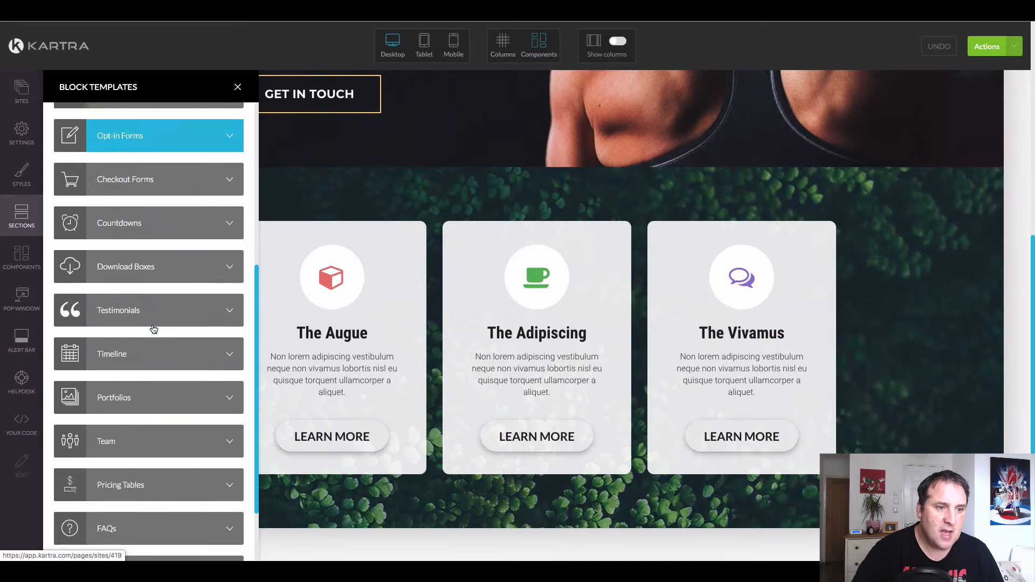
pyautogui.scroll(1, 147, 230)
pyautogui.scroll(-2, 163, 265)
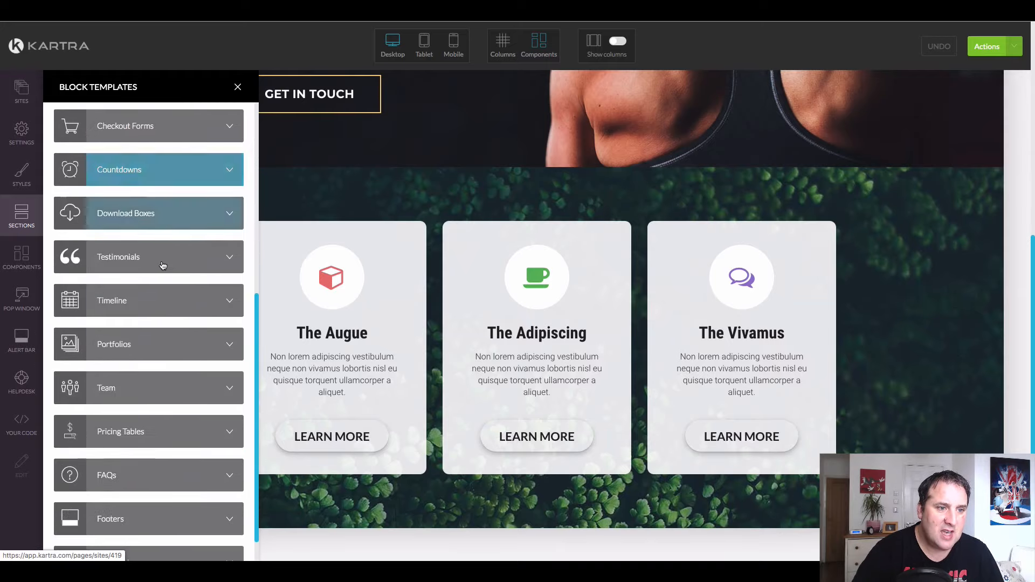
pyautogui.click(218, 273)
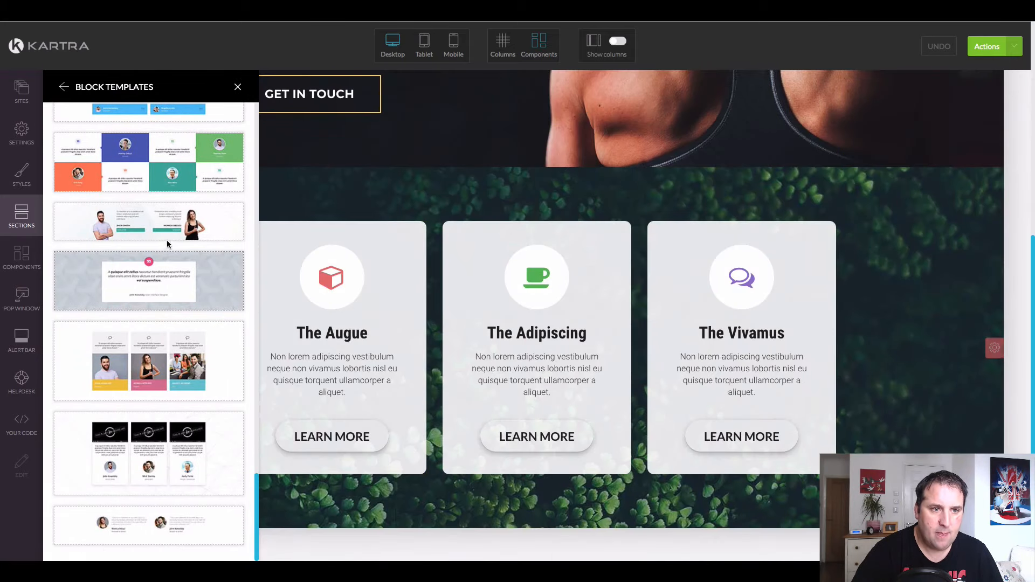
pyautogui.scroll(5, 167, 237)
pyautogui.scroll(5, 167, 237)
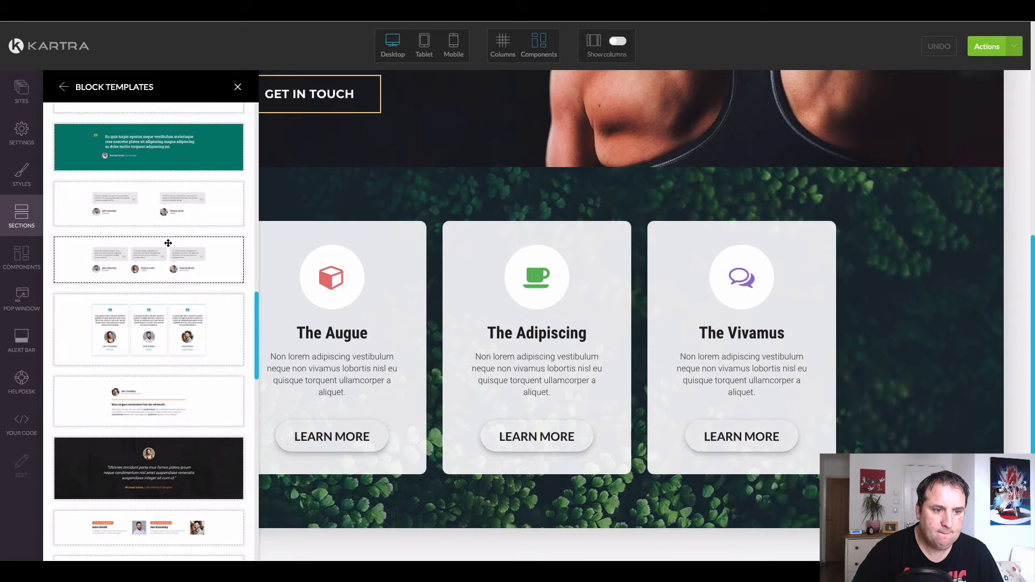
pyautogui.scroll(2, 169, 242)
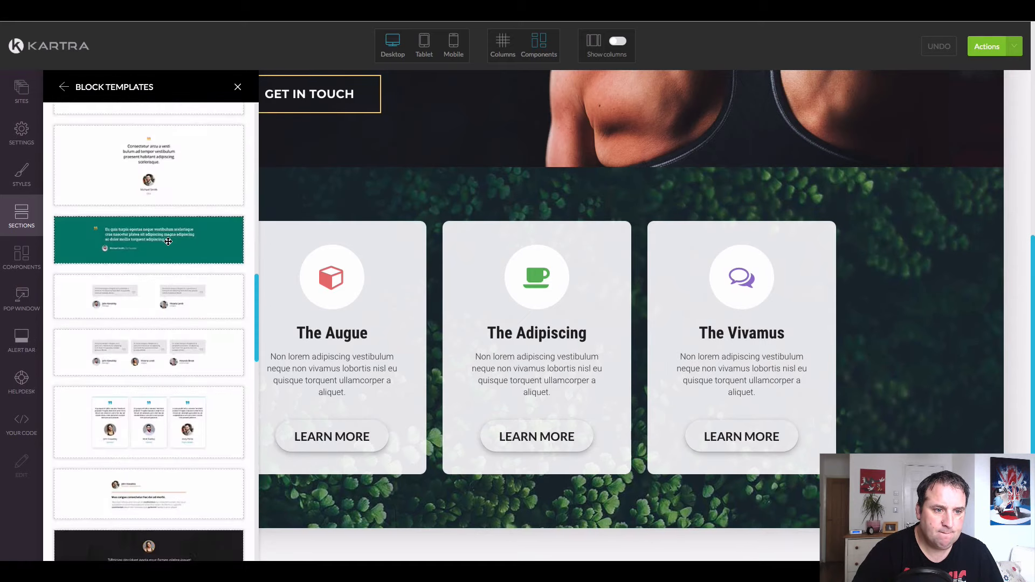
pyautogui.scroll(-10, 168, 241)
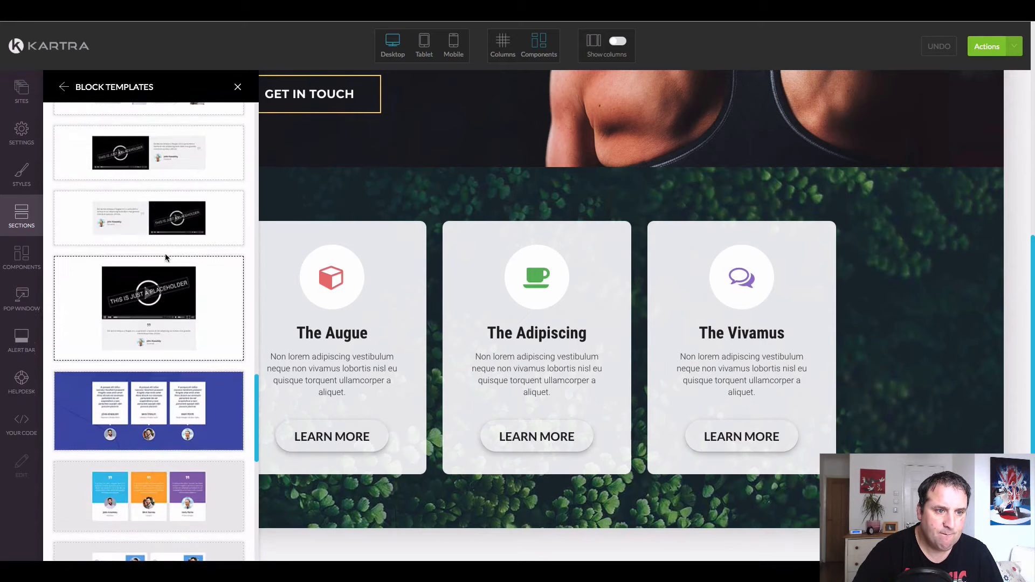
pyautogui.scroll(4, 164, 255)
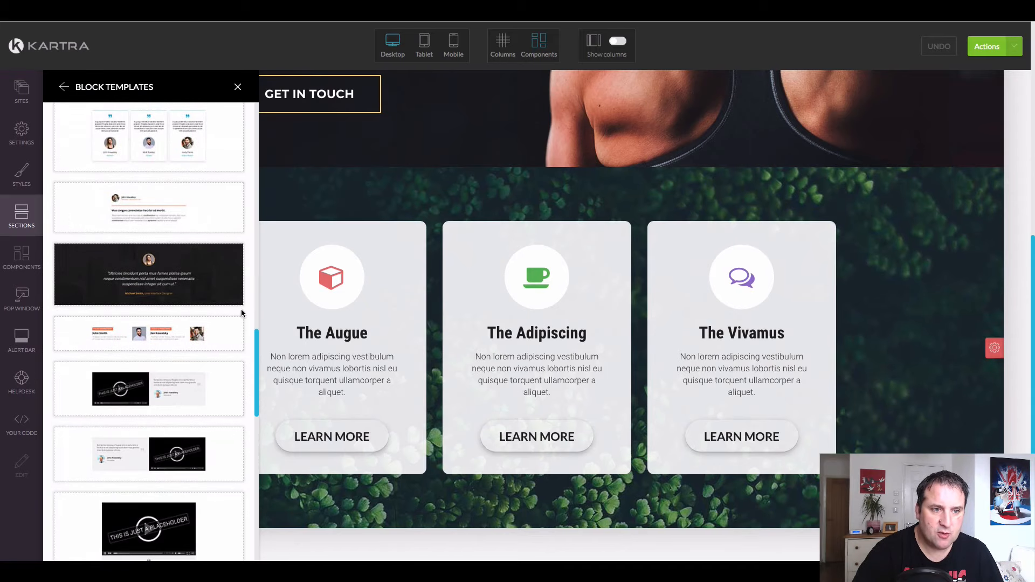
pyautogui.moveTo(215, 286); pyautogui.dragTo(643, 527)
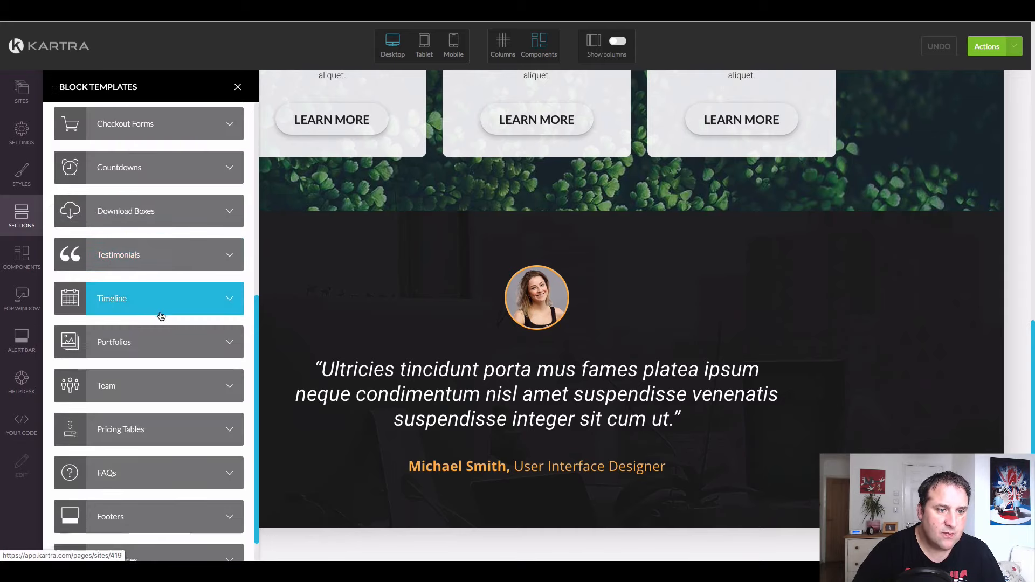
# Add the dark "Meet Our Team" section with four stacked member cards below the testimonial section
pyautogui.scroll(-1, 161, 316)
pyautogui.click(171, 361)
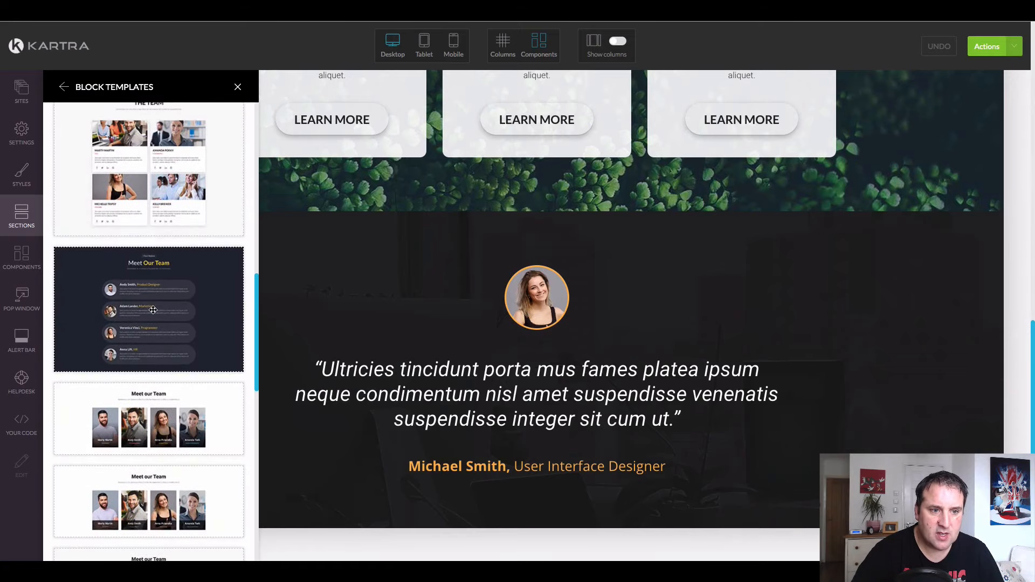
pyautogui.moveTo(153, 310); pyautogui.dragTo(633, 492)
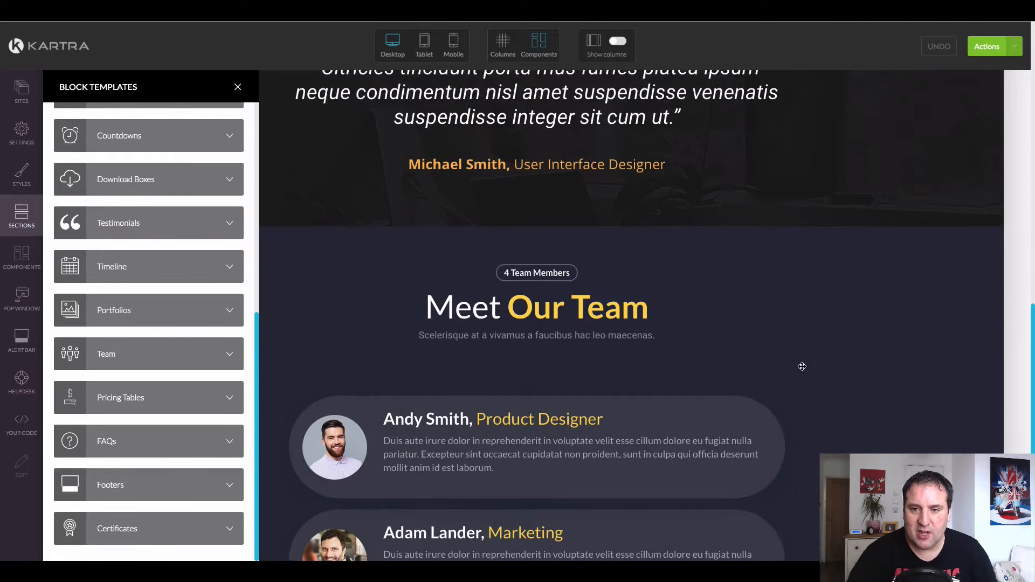
# Review the page from the hero section through the cards and testimonial to the team section
pyautogui.scroll(-12, 804, 360)
pyautogui.scroll(10, 798, 360)
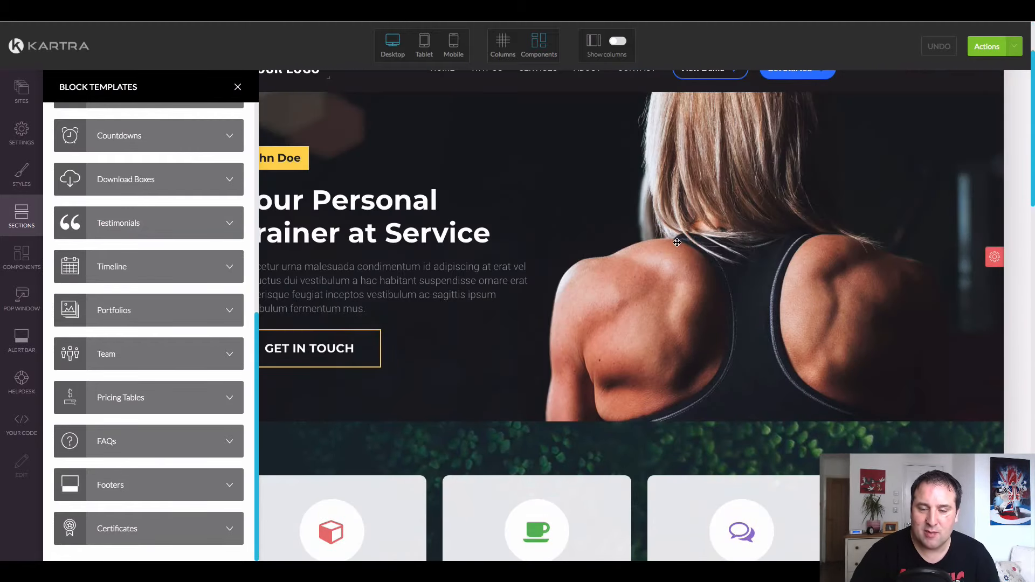
pyautogui.scroll(-6, 677, 246)
pyautogui.scroll(-10, 538, 258)
pyautogui.scroll(4, 535, 264)
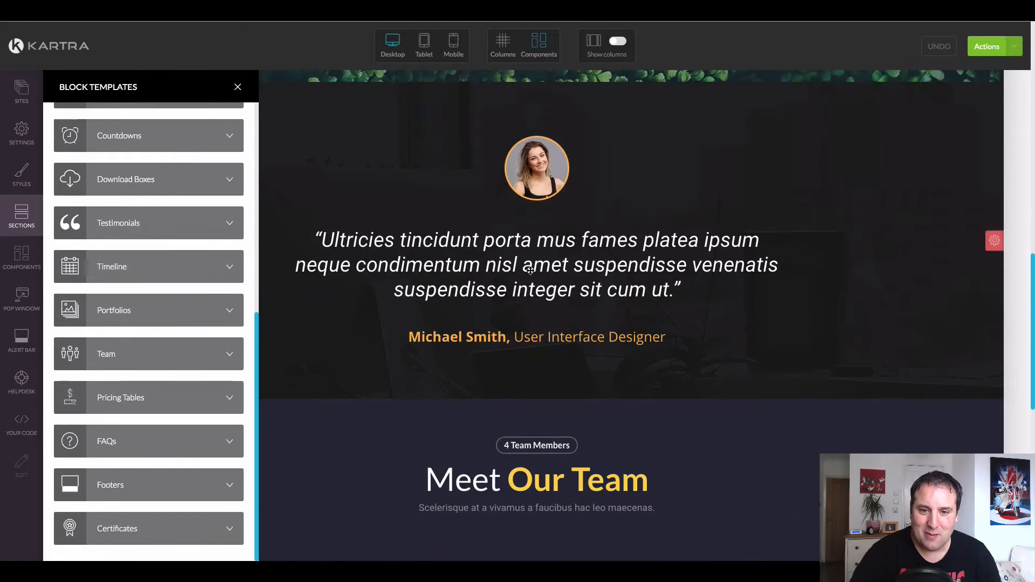
pyautogui.scroll(-6, 534, 267)
pyautogui.scroll(-4, 531, 269)
pyautogui.scroll(8, 529, 274)
pyautogui.scroll(-8, 662, 306)
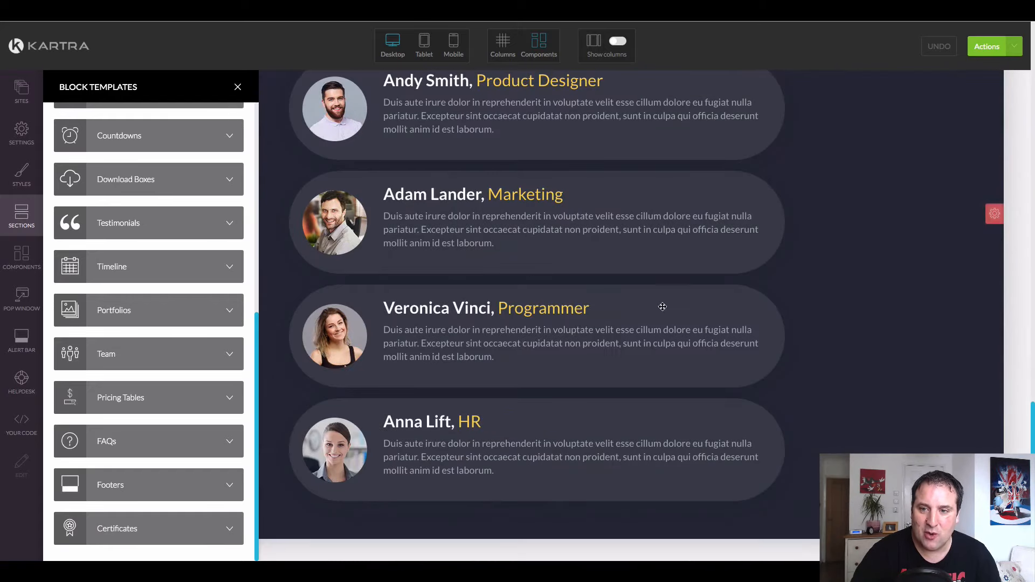
pyautogui.scroll(8, 989, 221)
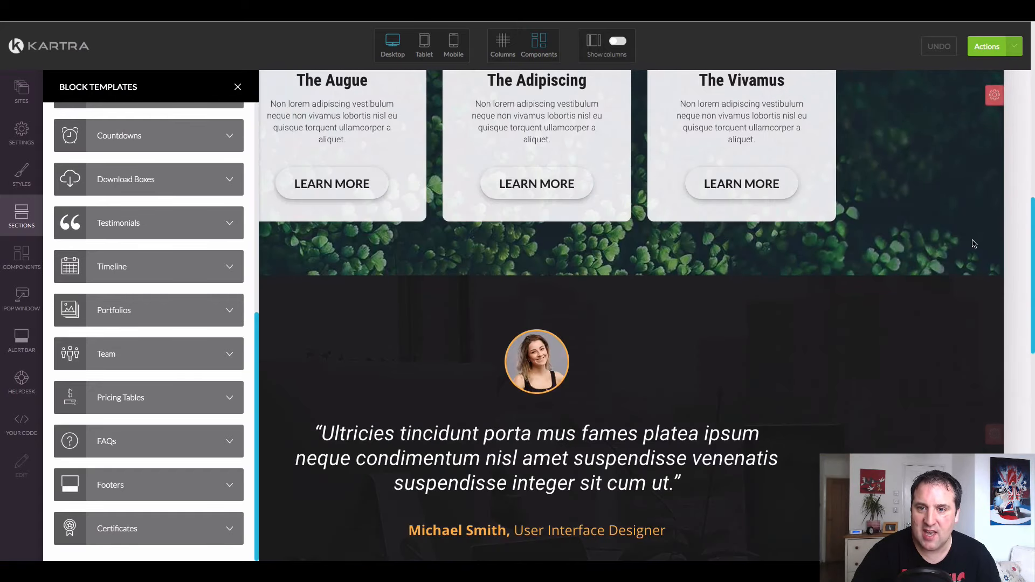
pyautogui.scroll(4, 974, 244)
pyautogui.scroll(-6, 965, 281)
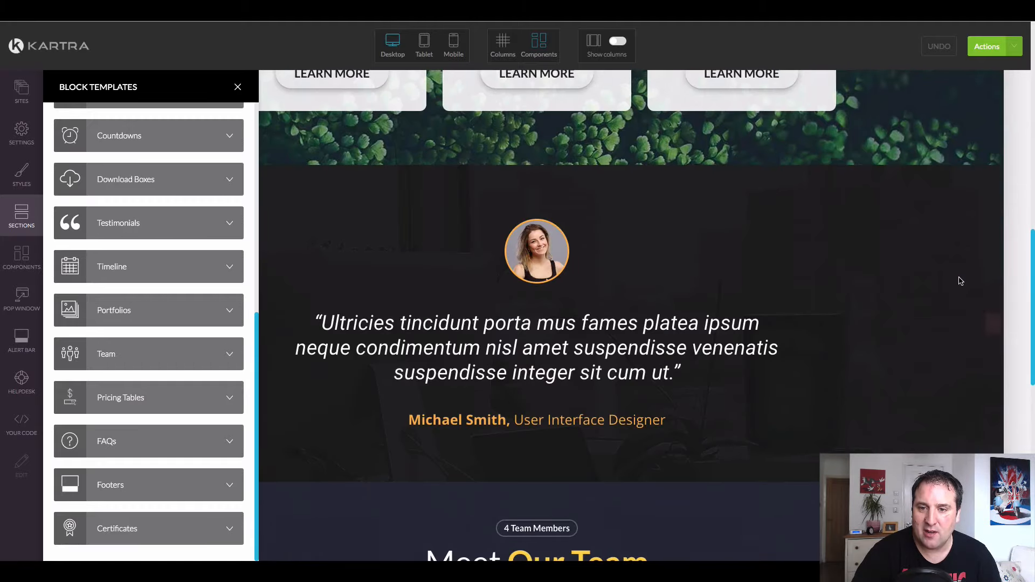
pyautogui.scroll(8, 754, 204)
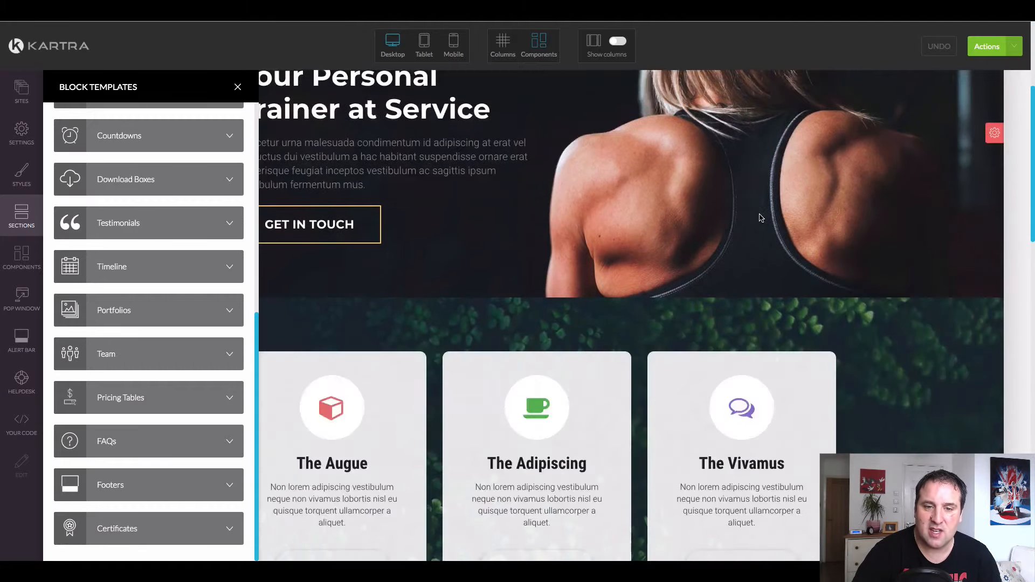
pyautogui.scroll(-8, 761, 220)
pyautogui.scroll(-4, 343, 287)
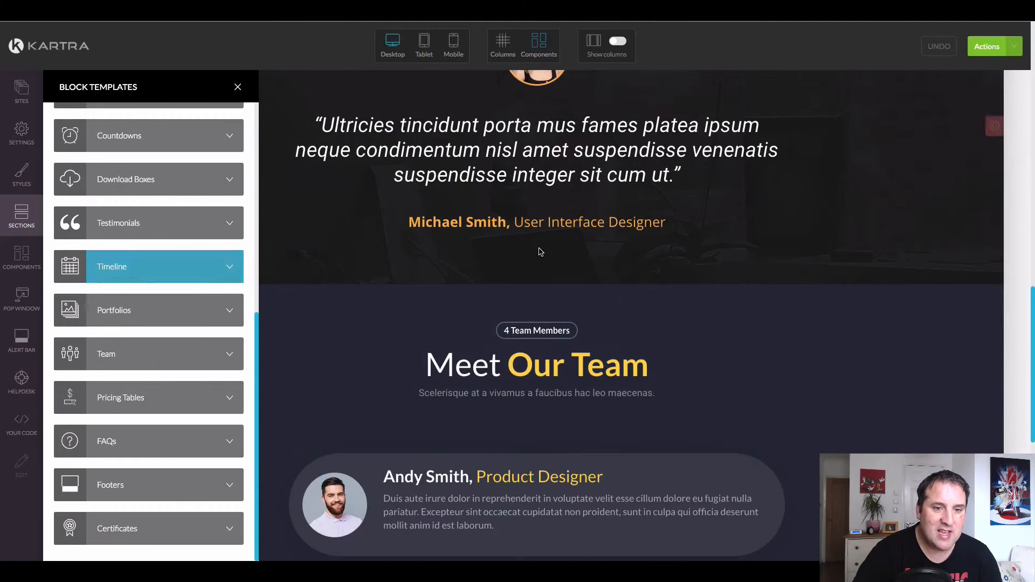
# Add the black footer with Product, Documentation, More and Applications columns below the team section, and close the block templates
pyautogui.scroll(-7, 540, 250)
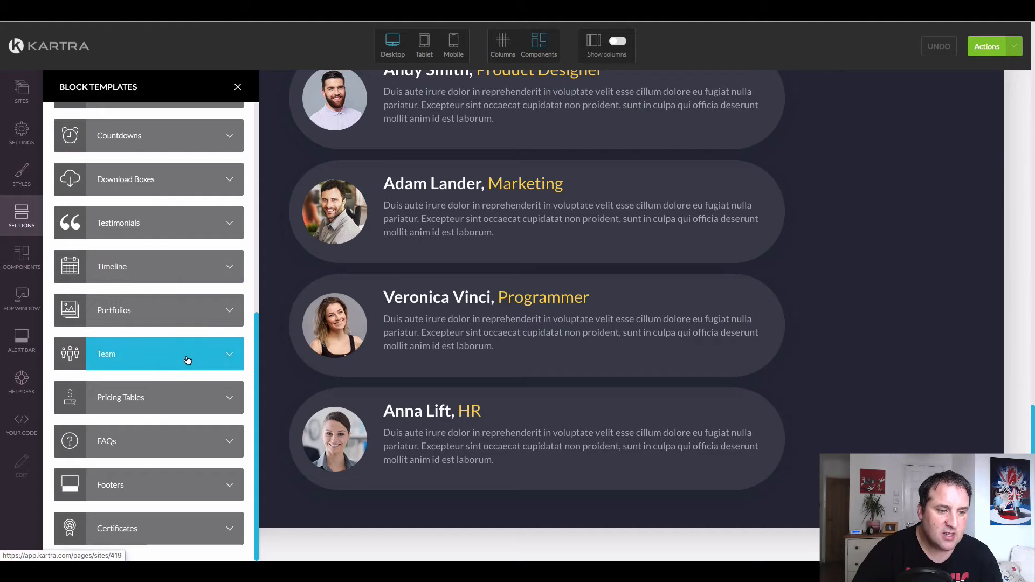
pyautogui.click(178, 485)
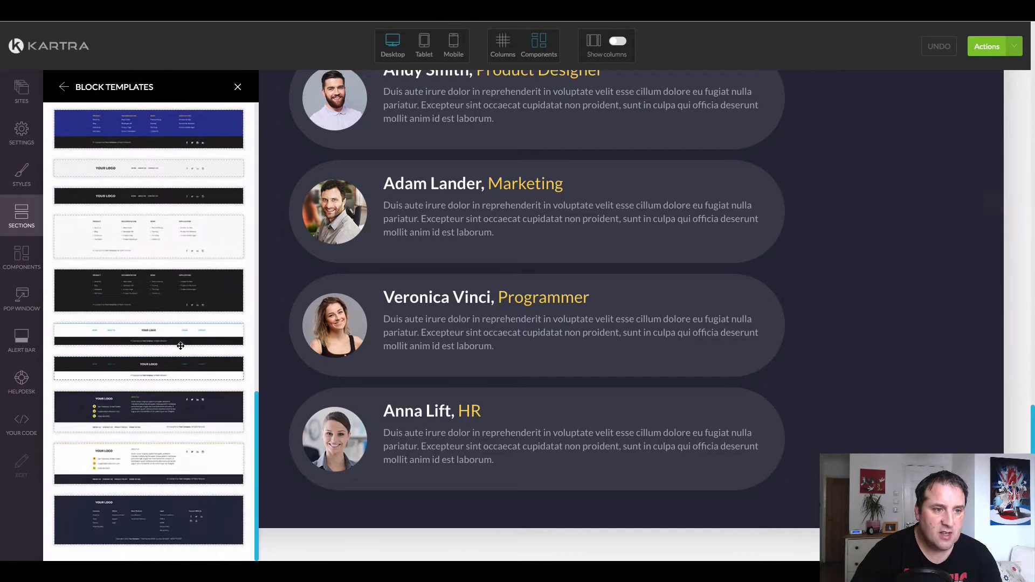
pyautogui.moveTo(179, 285); pyautogui.dragTo(604, 502)
pyautogui.scroll(-4, 718, 456)
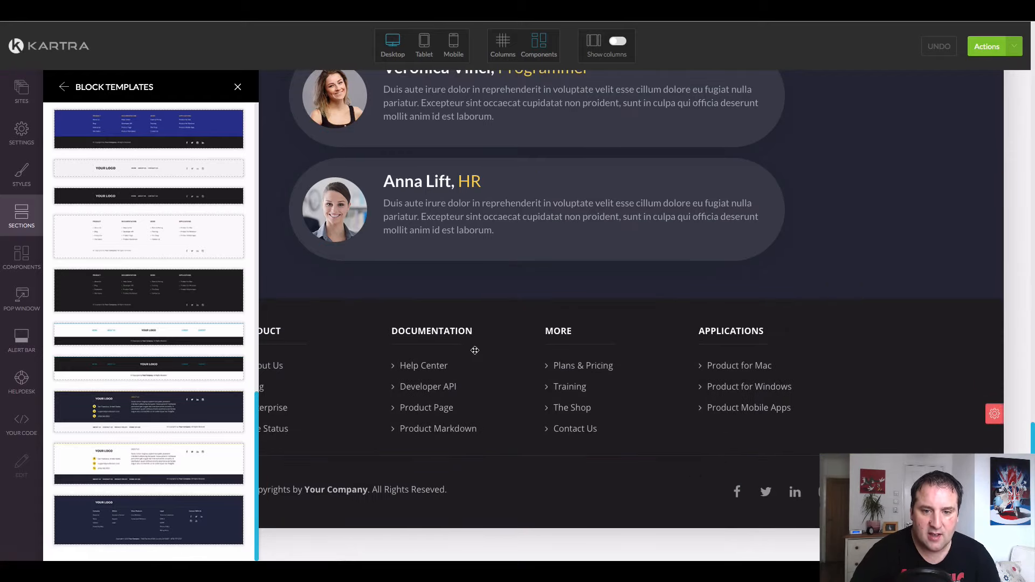
pyautogui.click(238, 87)
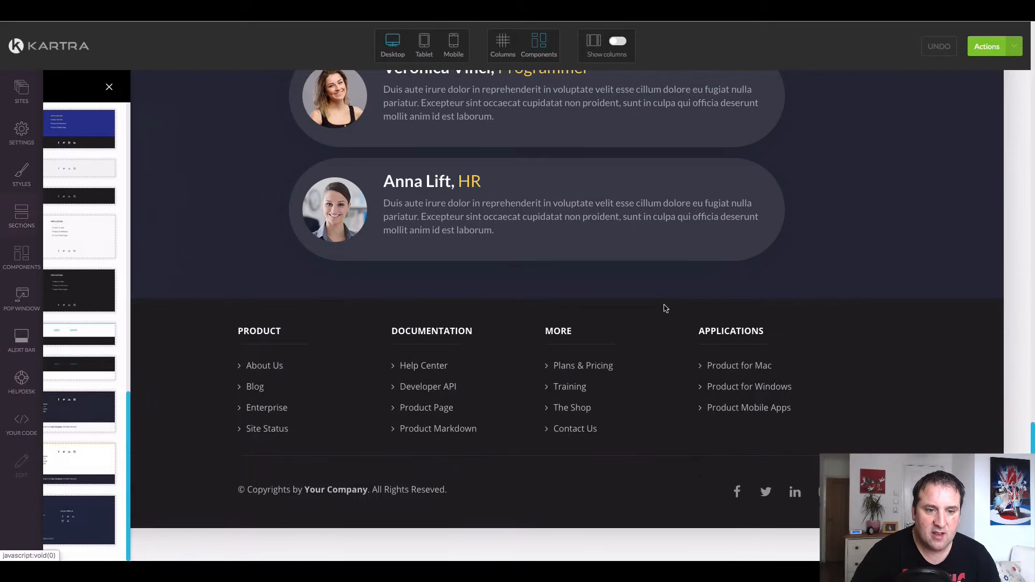
# Examine the hero section's configuration, including its image and video background options and its padding and colour styles, and close it
pyautogui.scroll(20, 745, 457)
pyautogui.moveTo(695, 564)
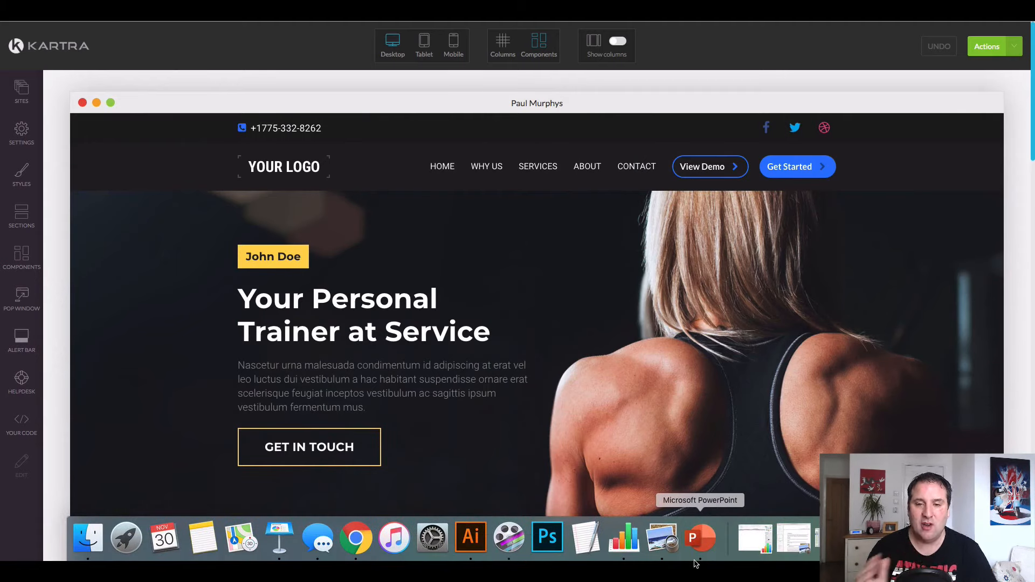
pyautogui.scroll(-5, 994, 264)
pyautogui.scroll(5, 999, 334)
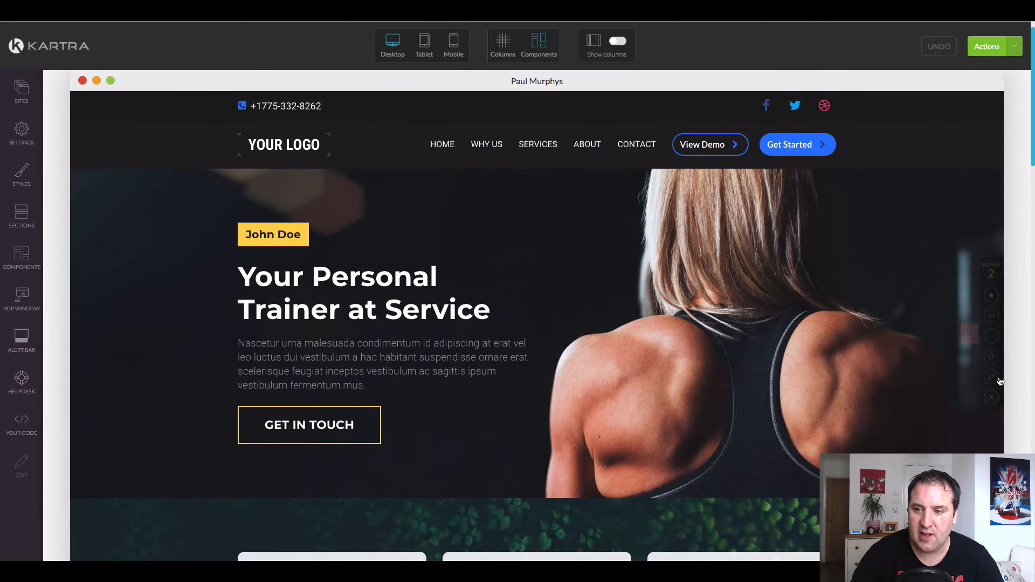
pyautogui.moveTo(997, 334)
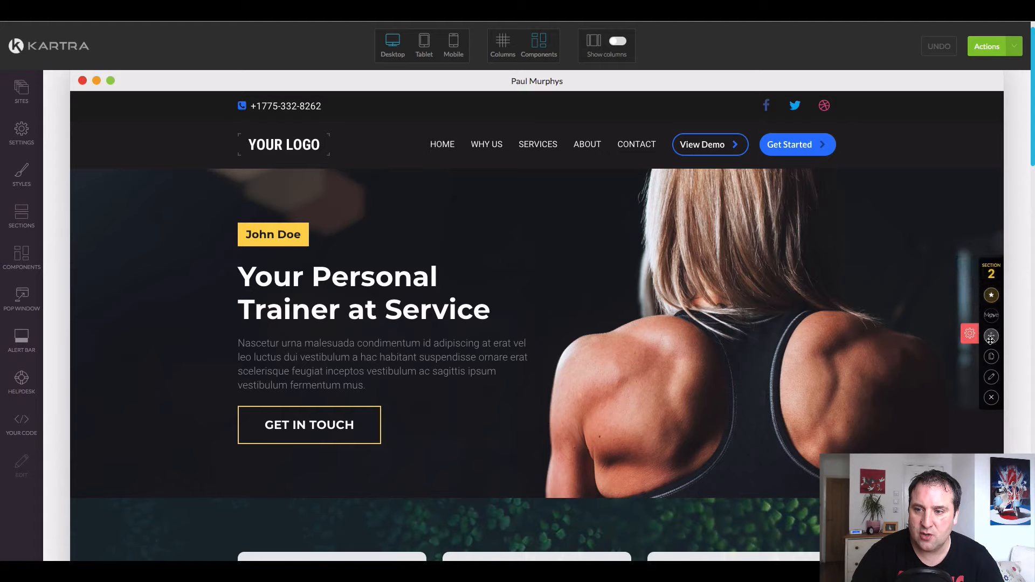
pyautogui.click(993, 379)
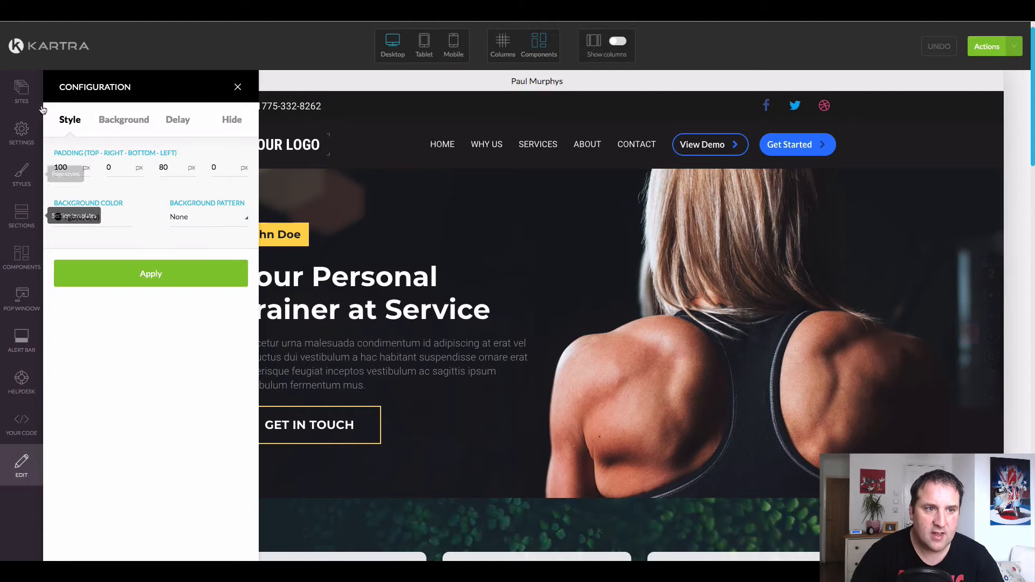
pyautogui.click(112, 120)
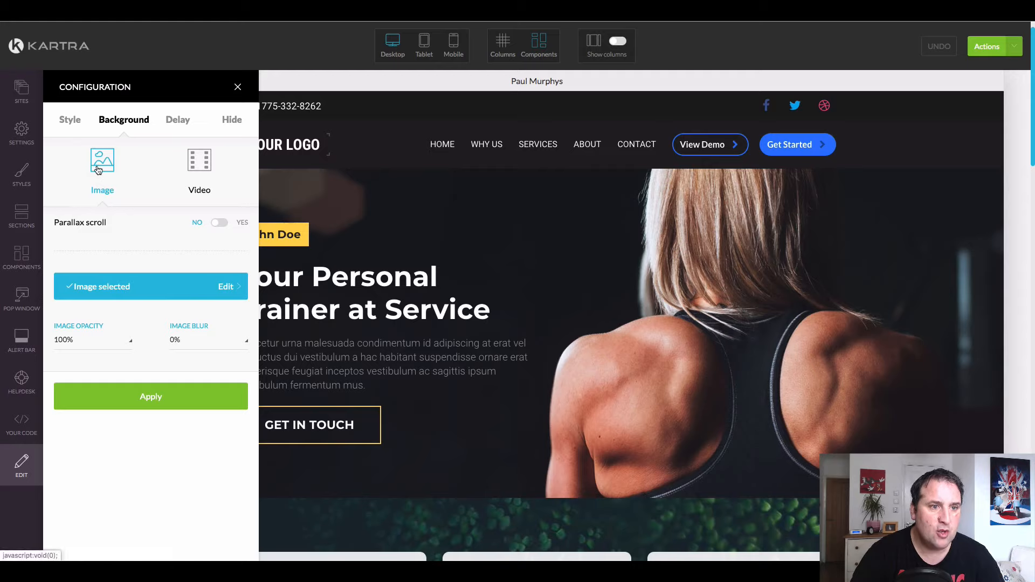
pyautogui.click(201, 161)
pyautogui.click(93, 165)
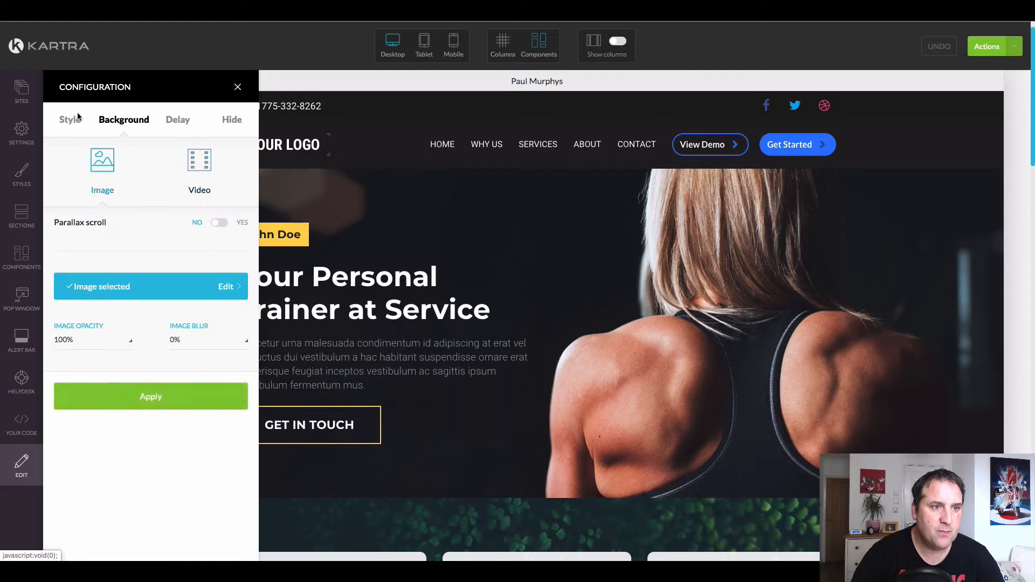
pyautogui.click(75, 122)
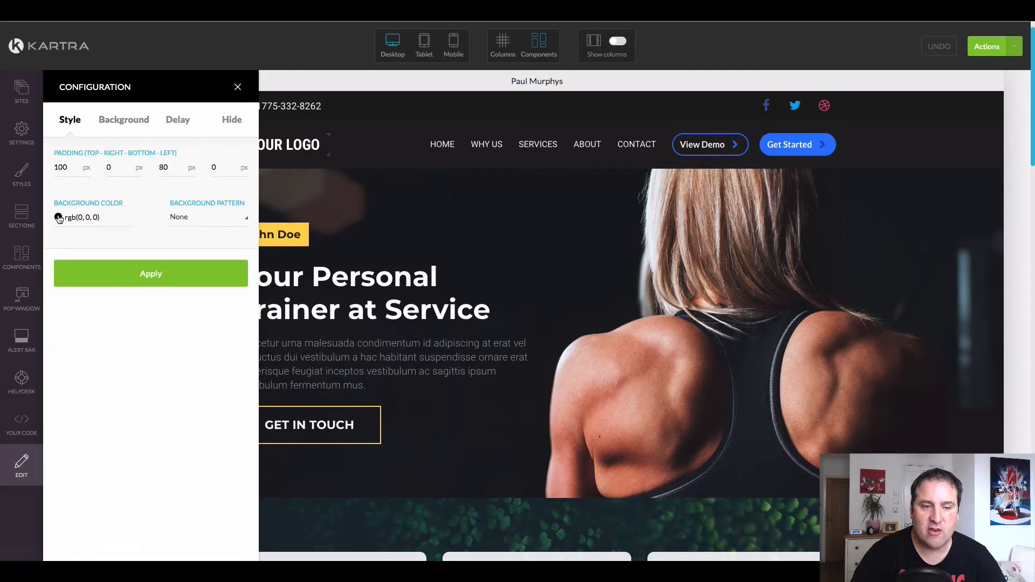
pyautogui.click(236, 88)
# Look over the assembled page down to the footer, return to its start and show the available page actions
pyautogui.scroll(-15, 710, 323)
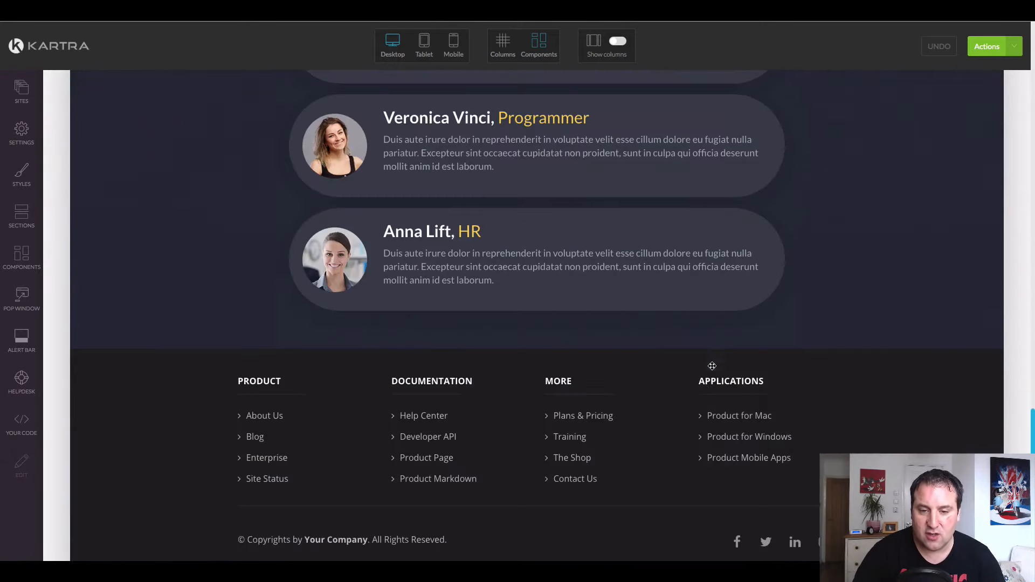
pyautogui.moveTo(626, 564)
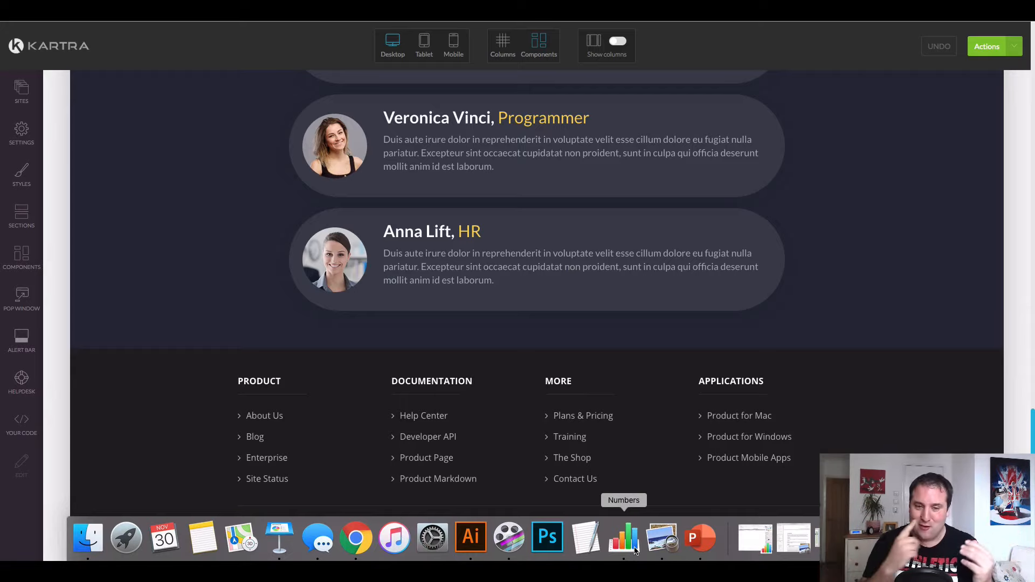
pyautogui.scroll(20, 669, 426)
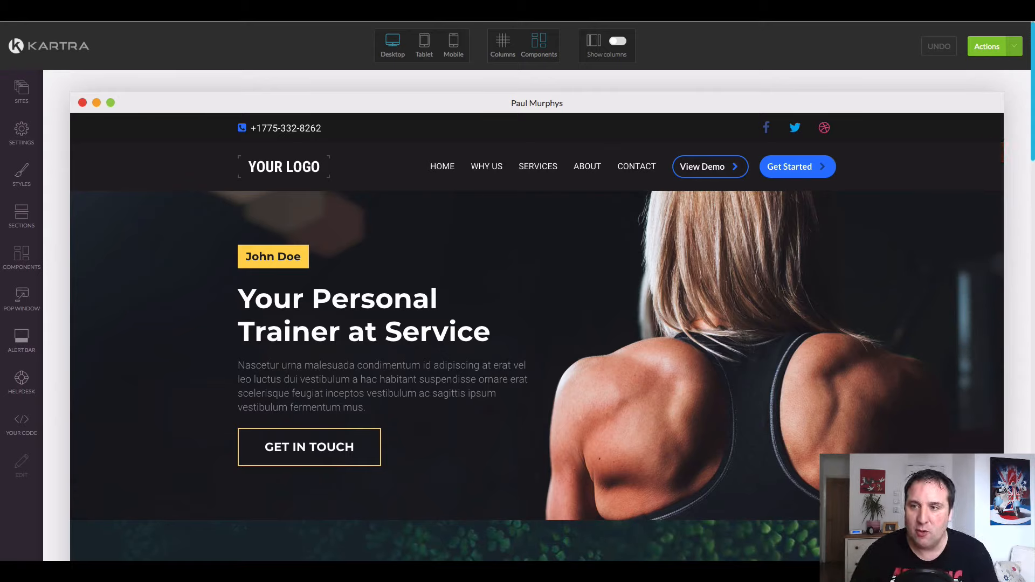
pyautogui.click(989, 47)
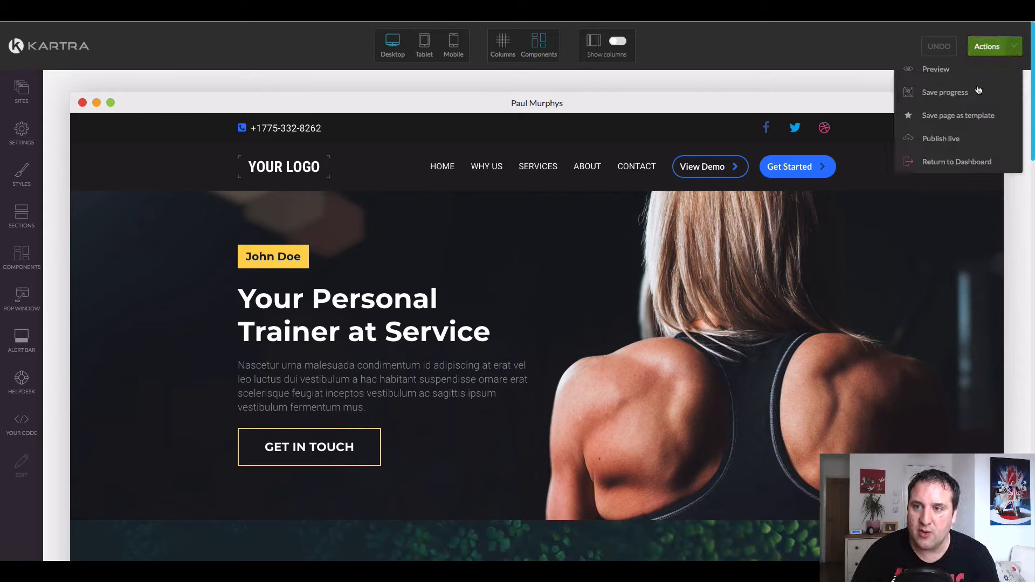
# Check how the assembled page's hero section and content cards look in the Mobile view
pyautogui.click(465, 96)
pyautogui.scroll(-1, 489, 101)
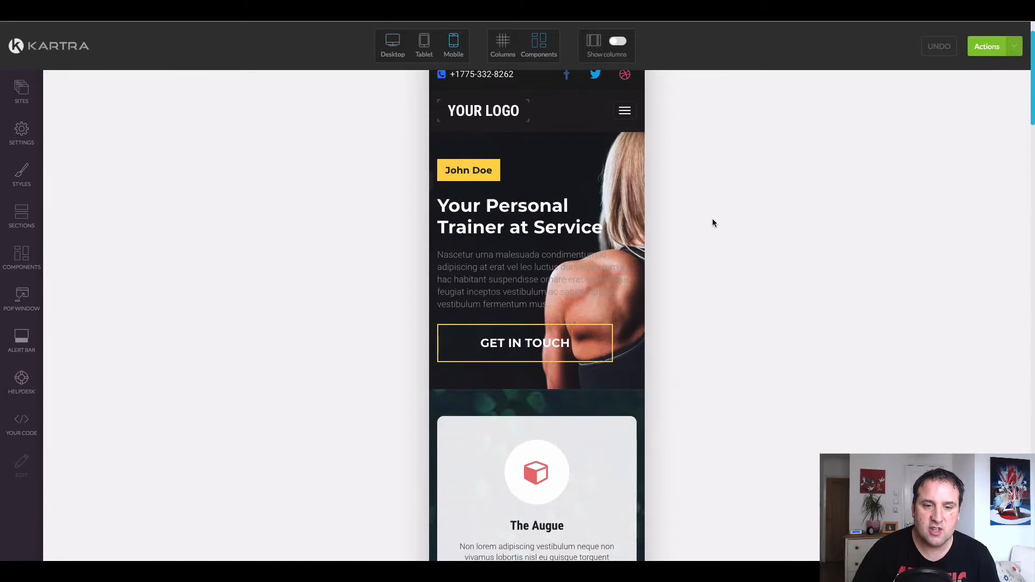
pyautogui.scroll(-20, 689, 237)
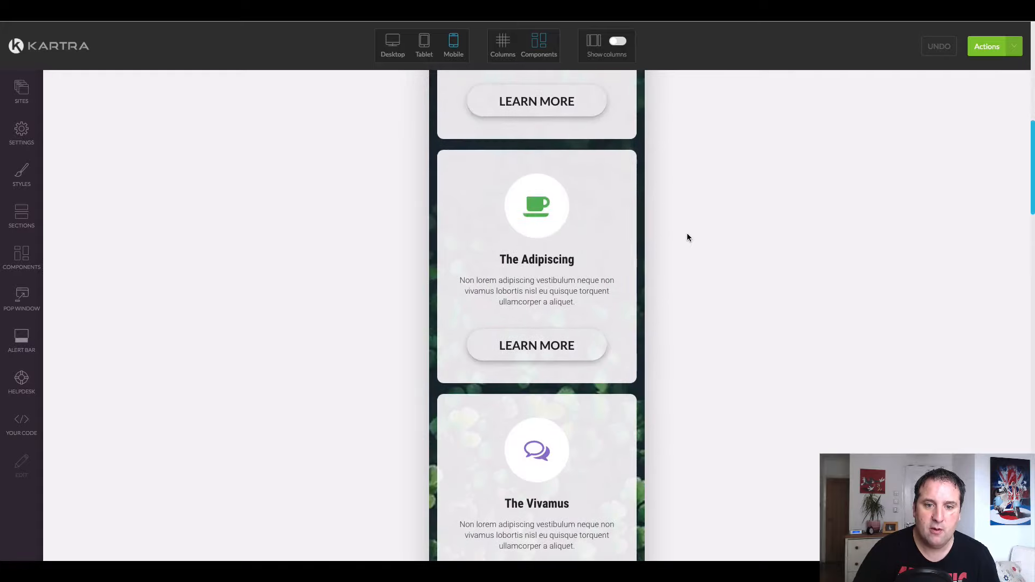
# Check the remaining page in the Mobile view and the whole page in the Tablet view, and return to the Desktop view
pyautogui.scroll(-20, 688, 236)
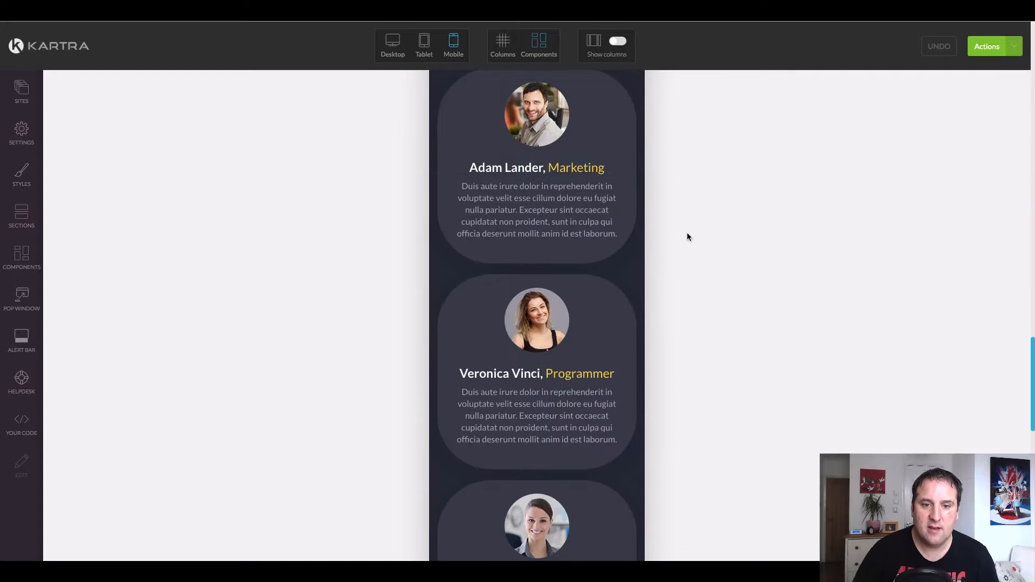
pyautogui.scroll(20, 687, 233)
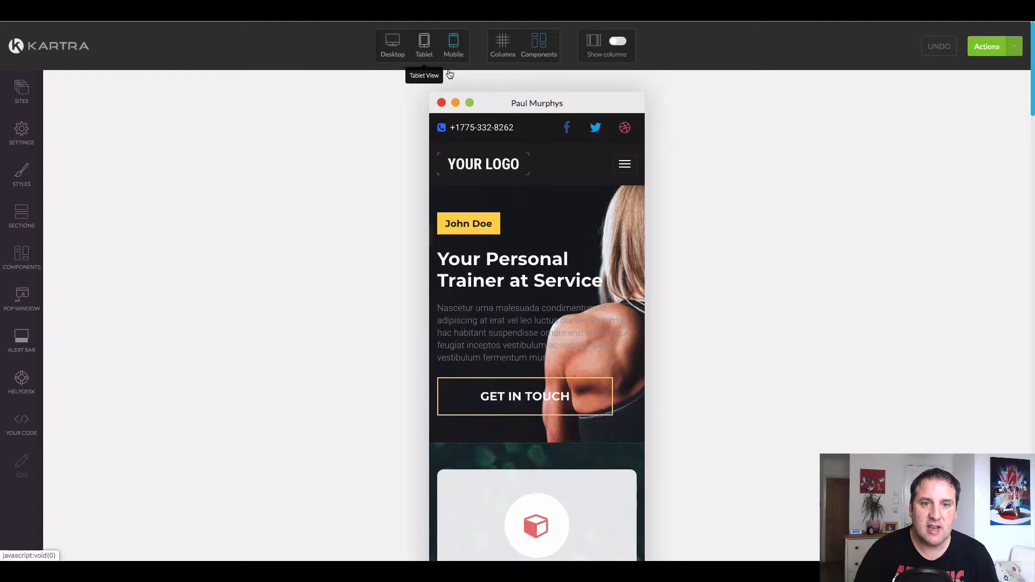
pyautogui.click(425, 46)
pyautogui.scroll(-12, 710, 195)
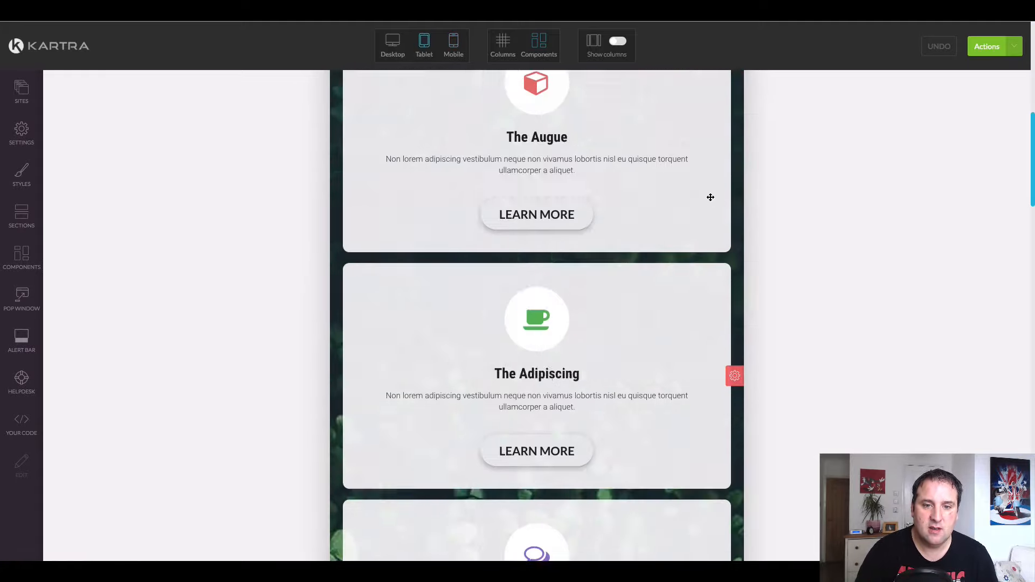
pyautogui.scroll(-15, 711, 198)
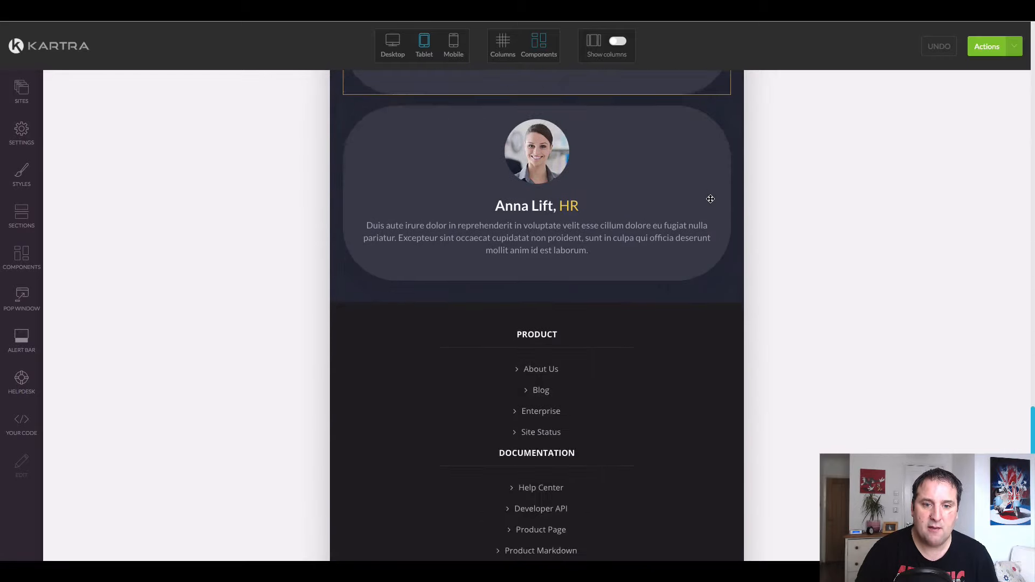
pyautogui.scroll(20, 712, 200)
pyautogui.scroll(10, 711, 200)
pyautogui.click(392, 44)
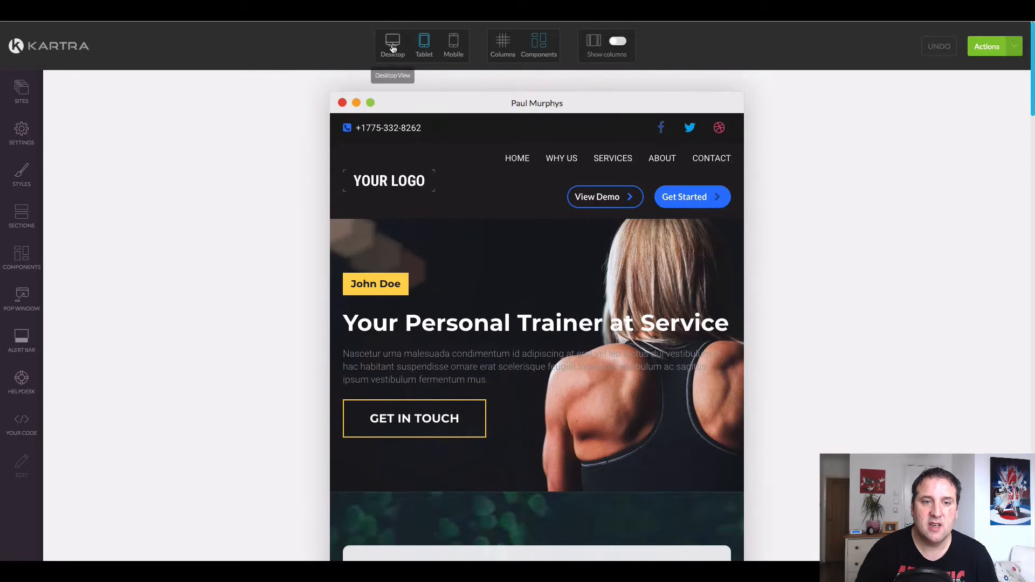
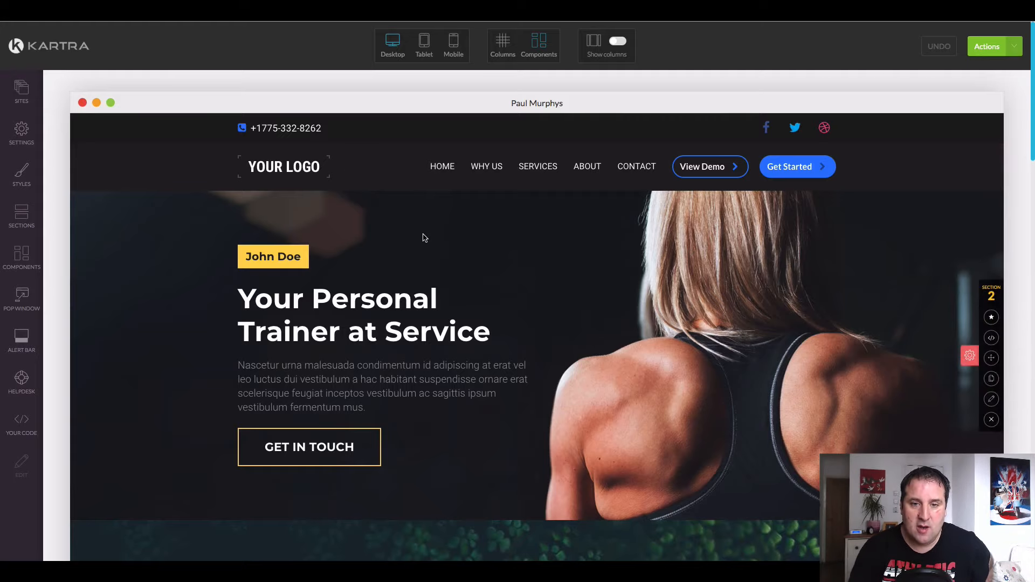
# Generate a preview of the assembled page, look it over from the header to the footer, and return to the page editor
pyautogui.scroll(-1, 559, 100)
pyautogui.click(987, 46)
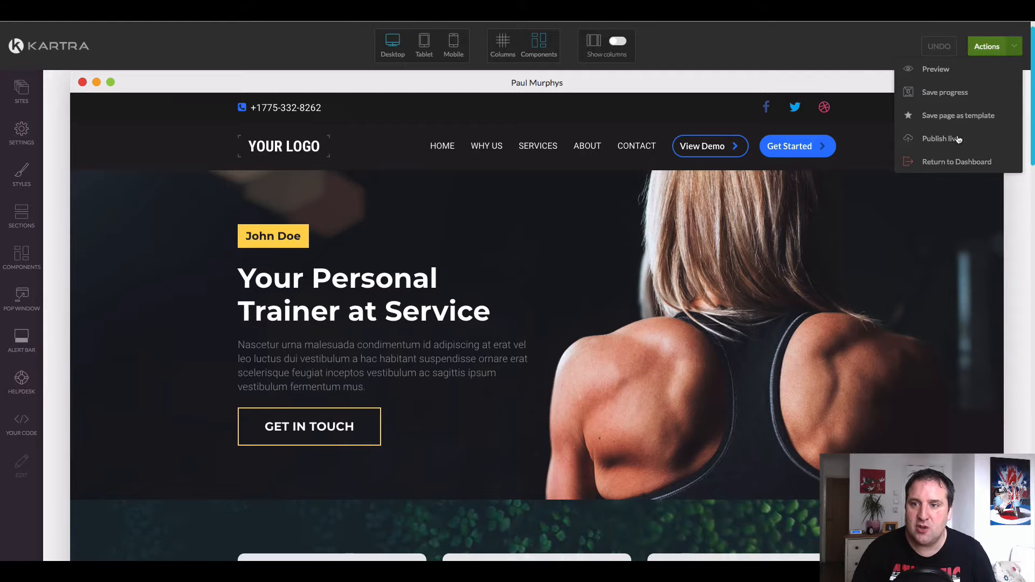
pyautogui.click(936, 68)
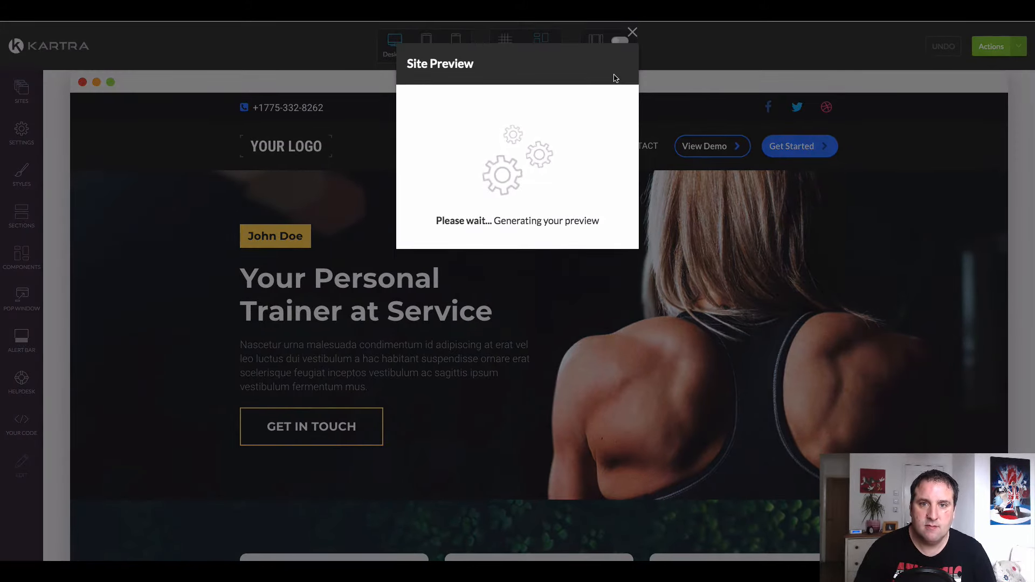
pyautogui.click(603, 64)
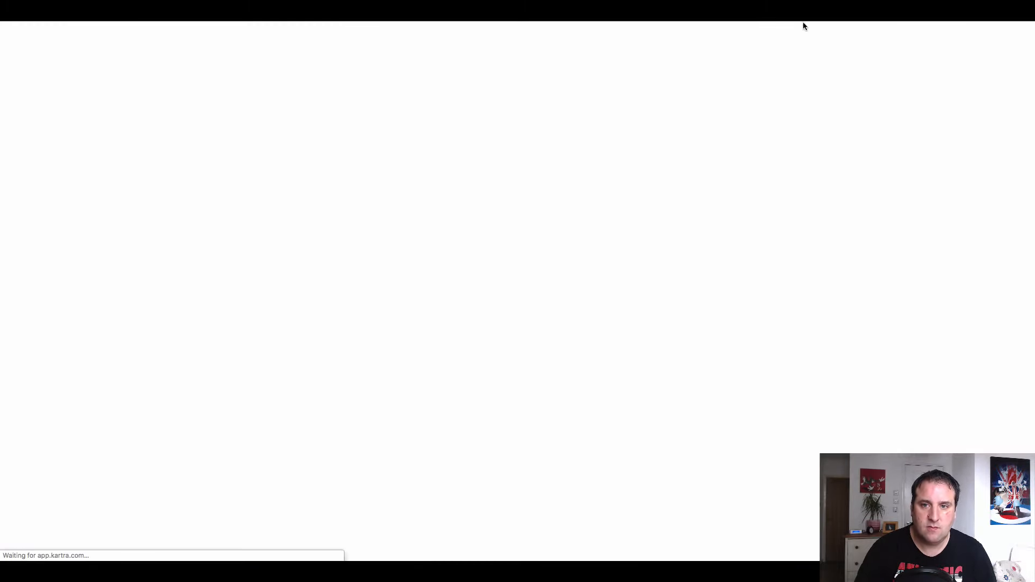
pyautogui.scroll(-15, 897, 209)
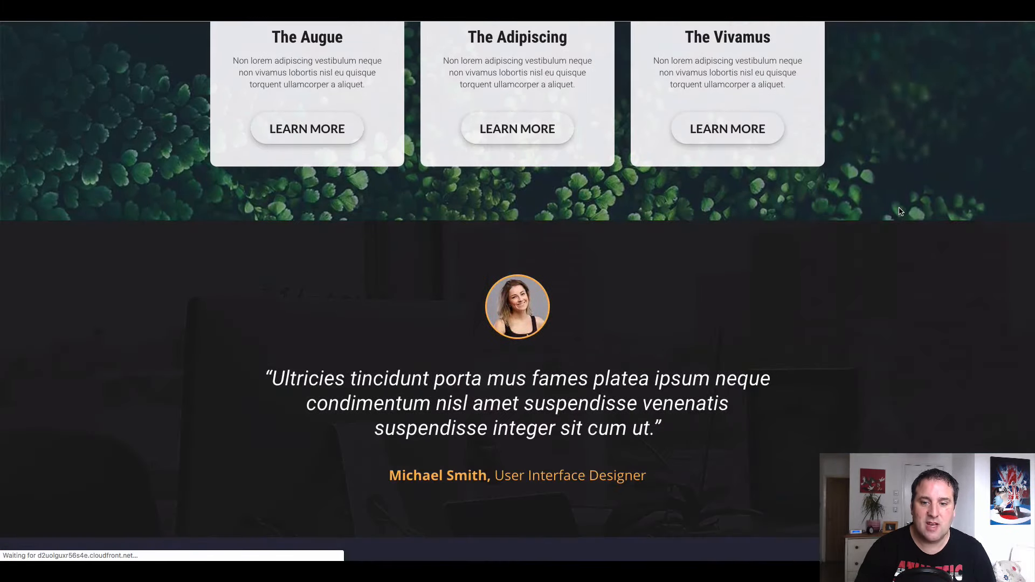
pyautogui.scroll(-5, 897, 216)
pyautogui.scroll(20, 898, 216)
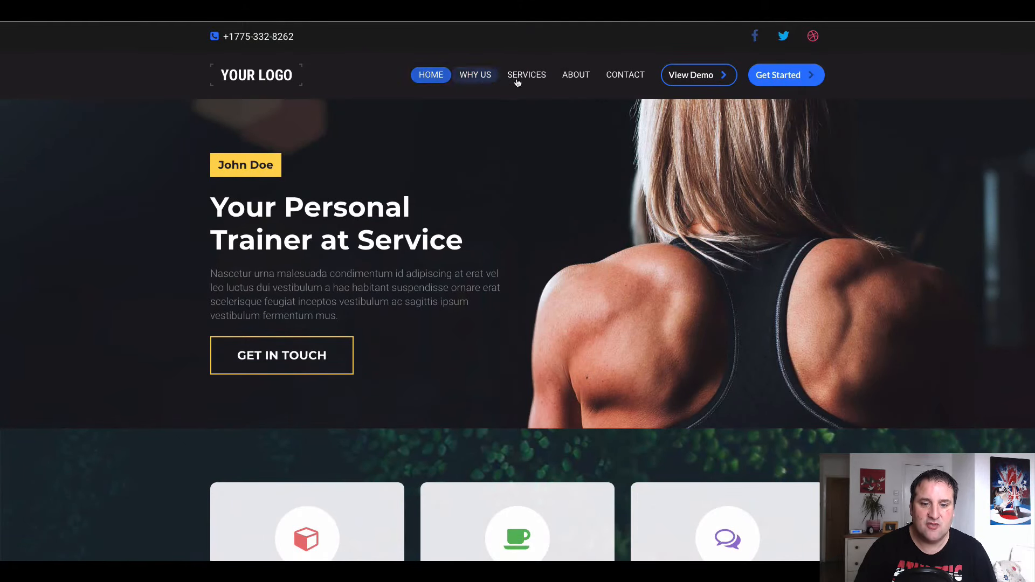
pyautogui.scroll(-15, 405, 388)
pyautogui.scroll(-5, 431, 391)
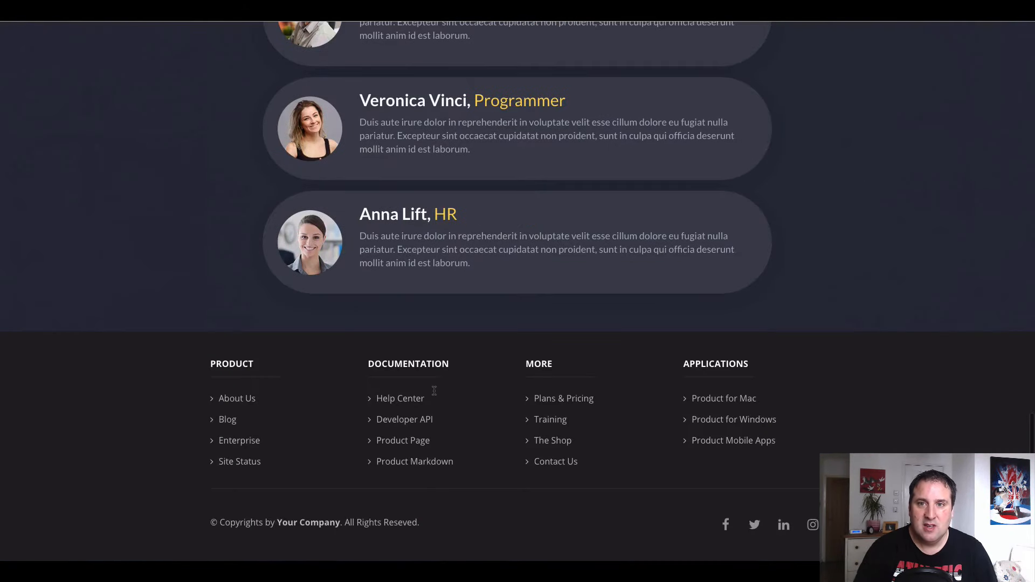
pyautogui.scroll(20, 431, 392)
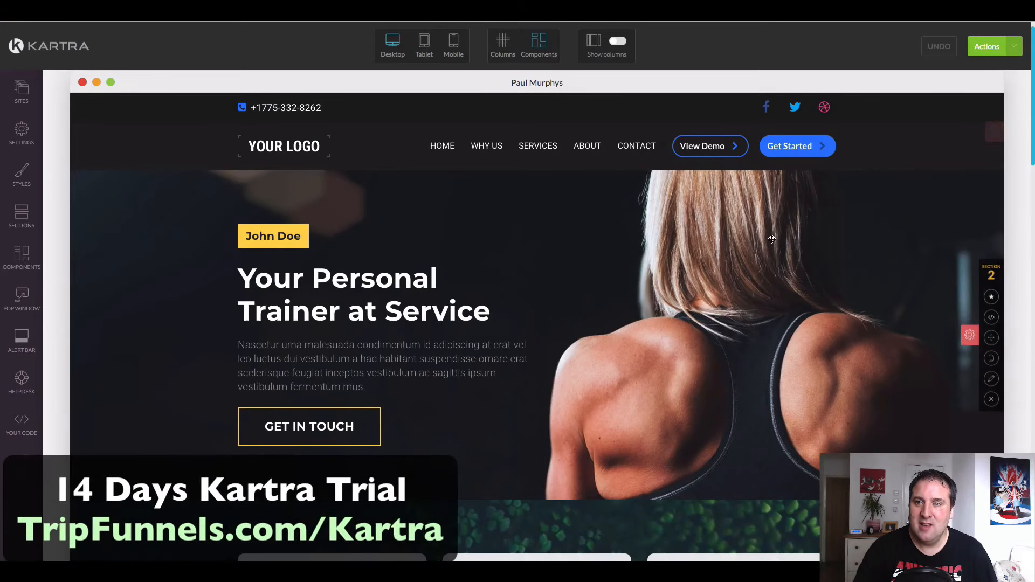
pyautogui.click(998, 49)
pyautogui.click(969, 164)
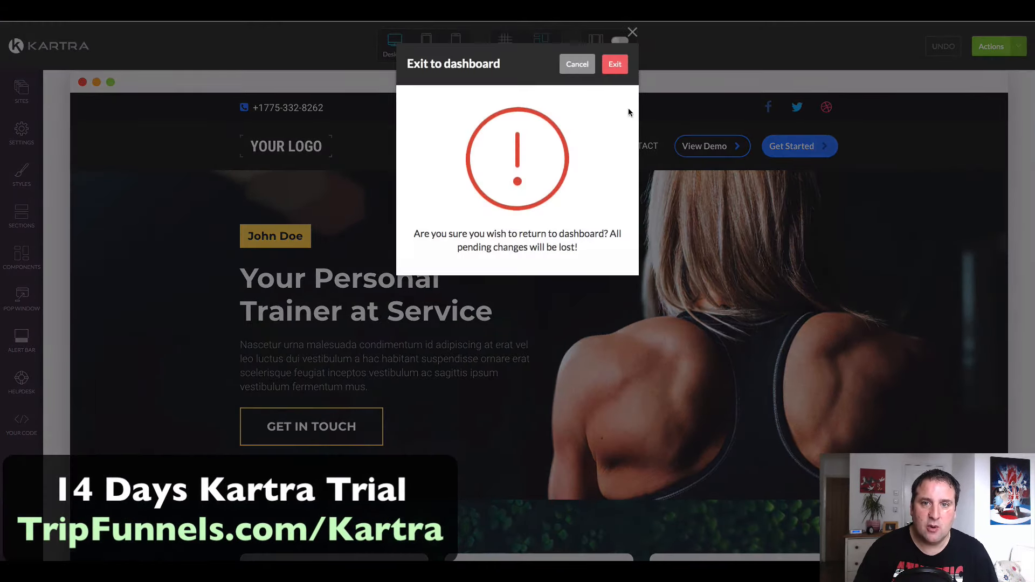
pyautogui.click(633, 32)
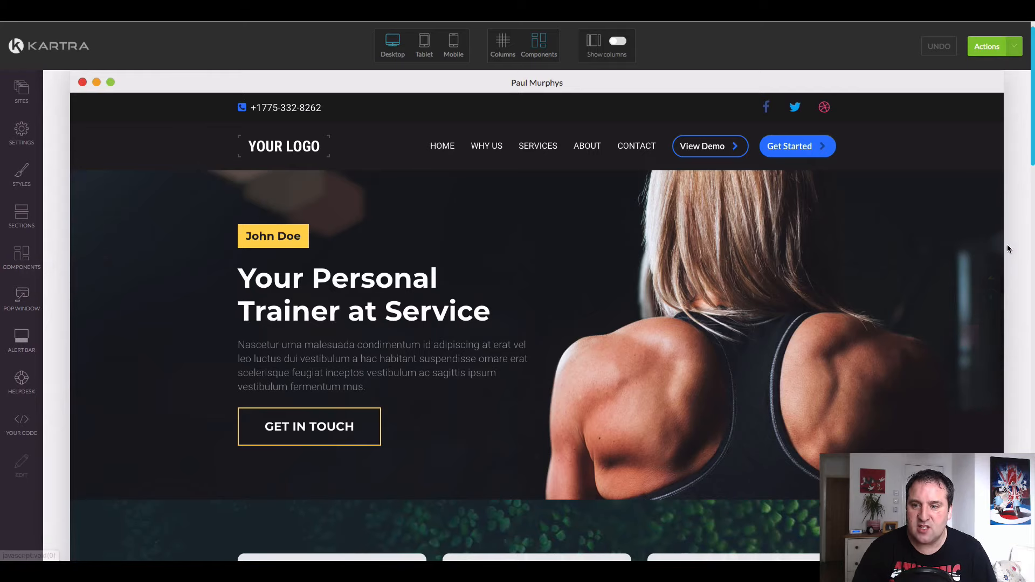
# Enable the helpdesk icon display, choosing Kartra Helpdesk and the round white headset icon style
pyautogui.moveTo(993, 320)
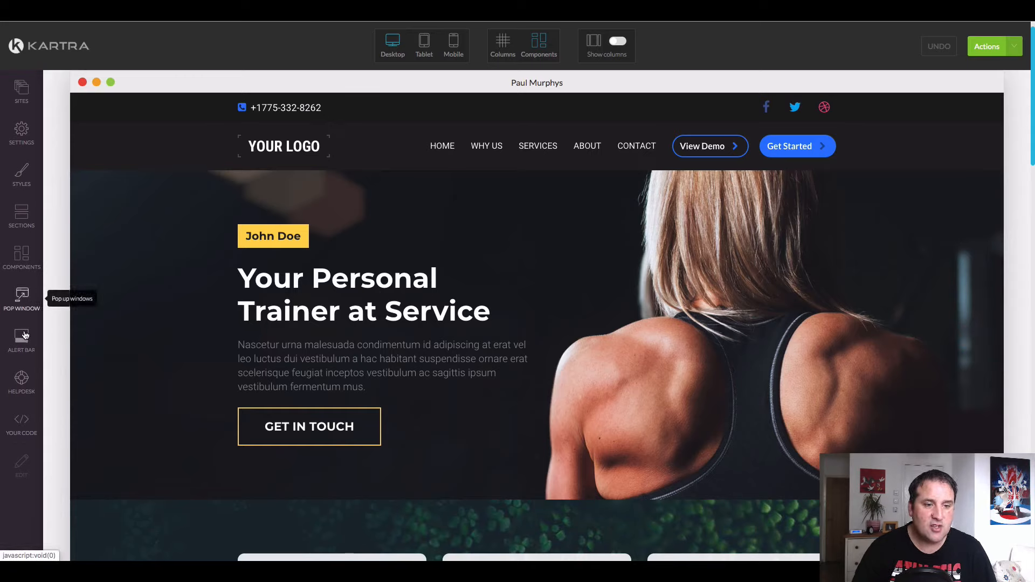
pyautogui.click(22, 381)
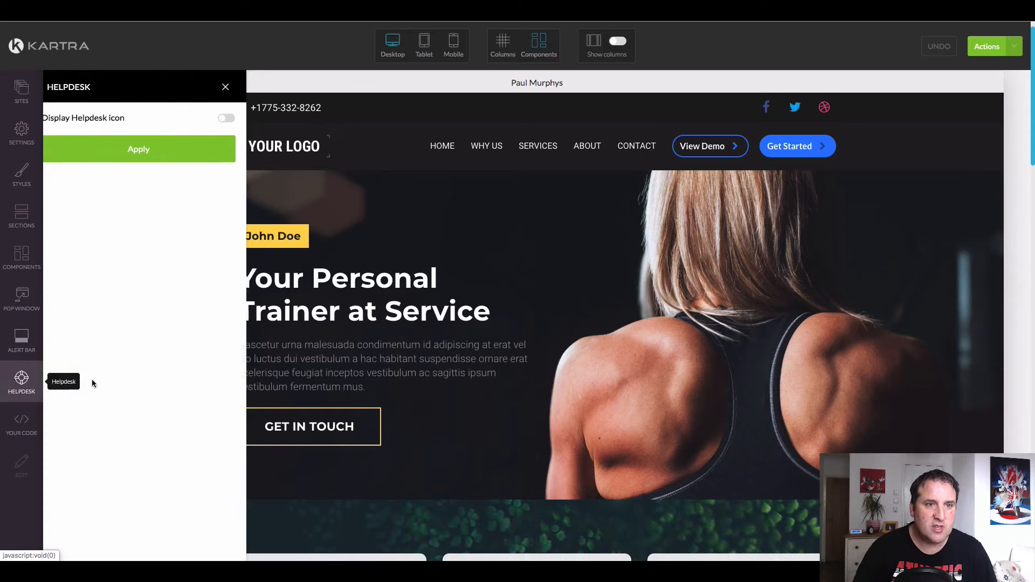
pyautogui.click(239, 118)
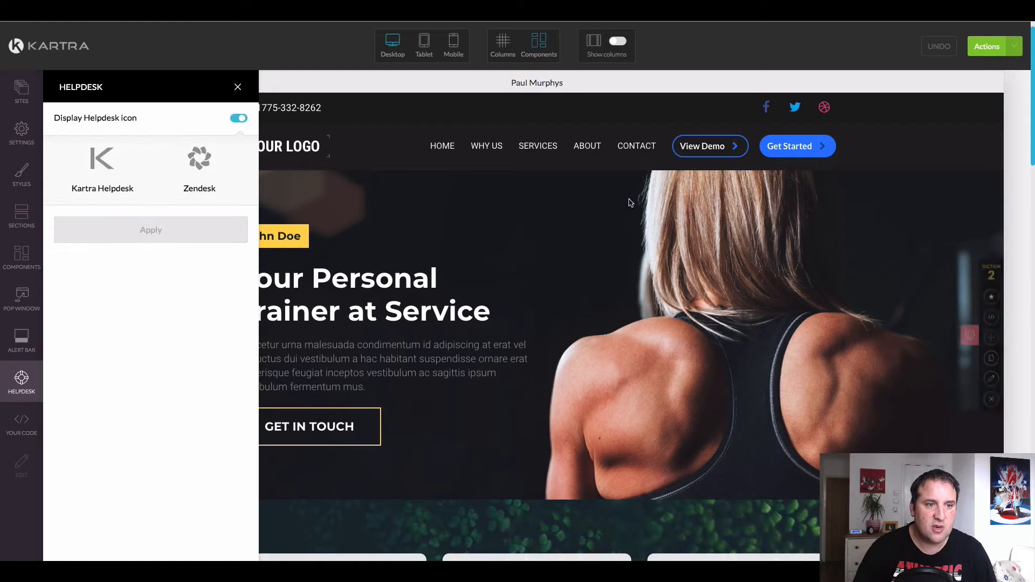
pyautogui.click(101, 171)
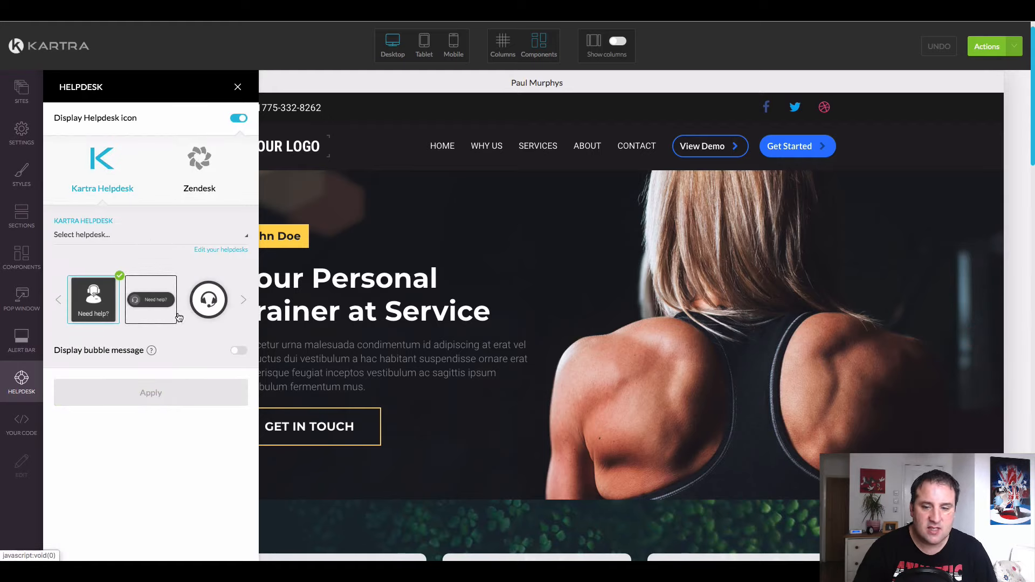
pyautogui.click(208, 299)
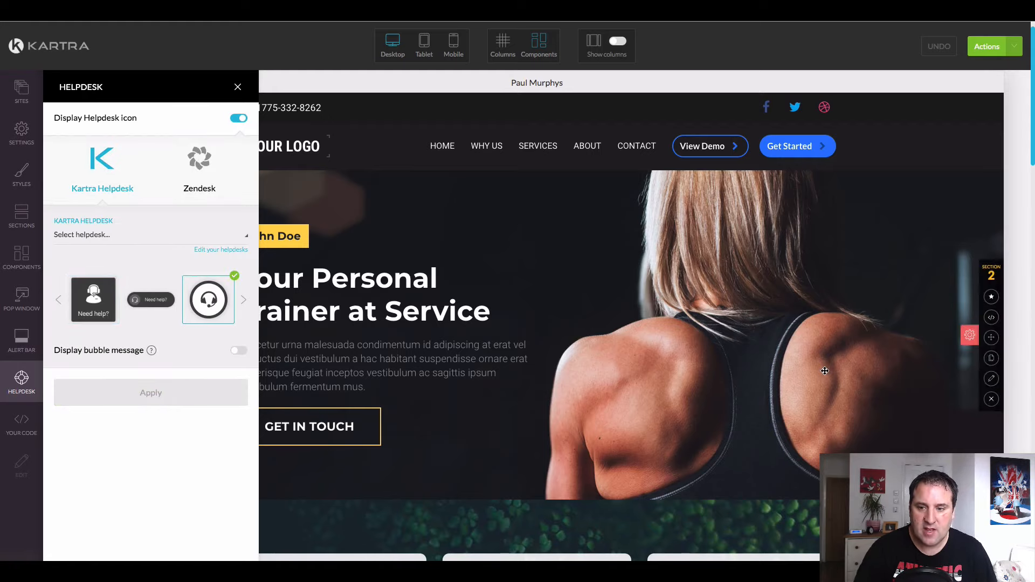
pyautogui.scroll(-3, 630, 323)
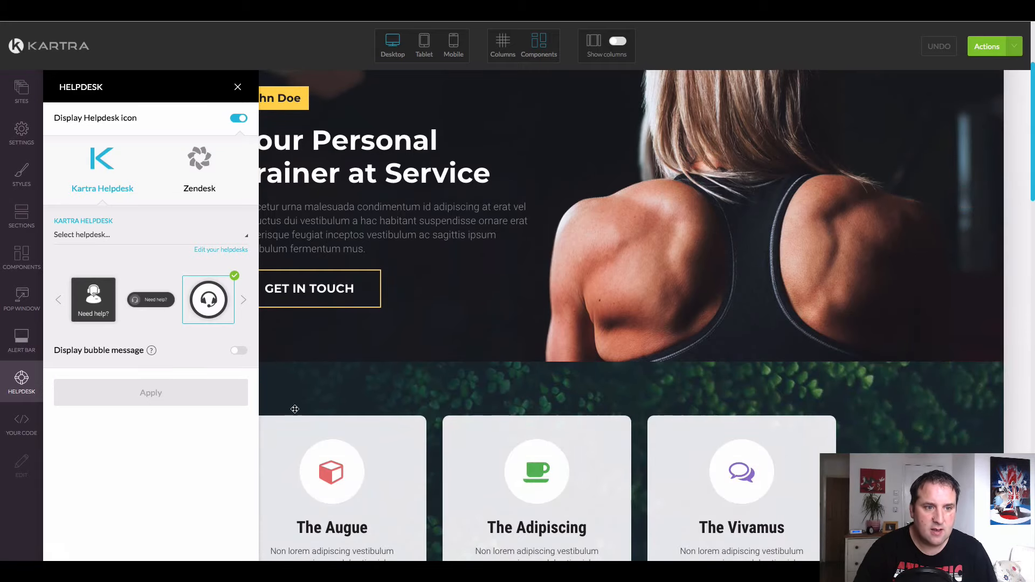
# Apply the headset icon to the page with the bubble message off, and show which Kartra helpdesks can be linked before closing the settings
pyautogui.click(241, 355)
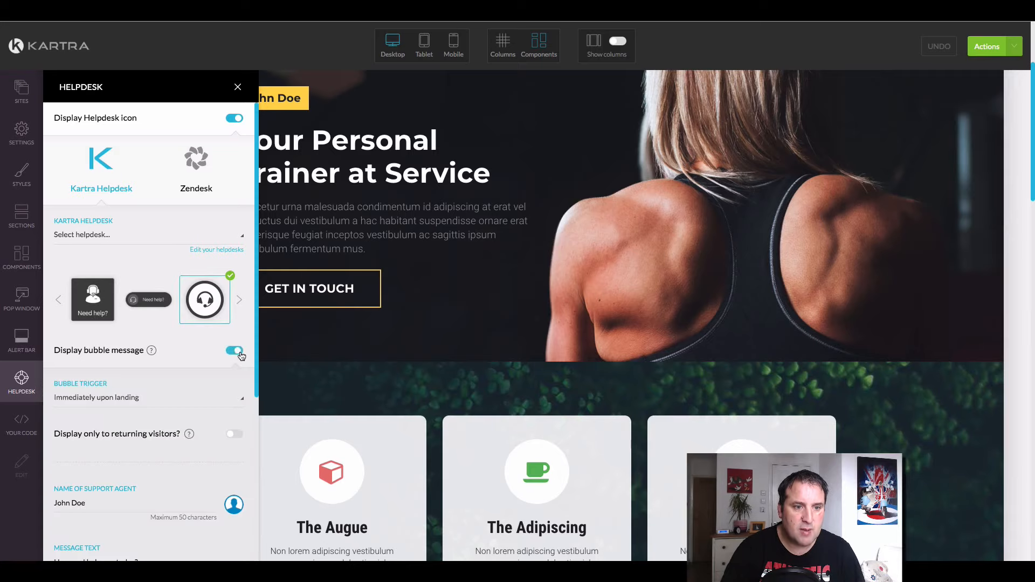
pyautogui.click(231, 352)
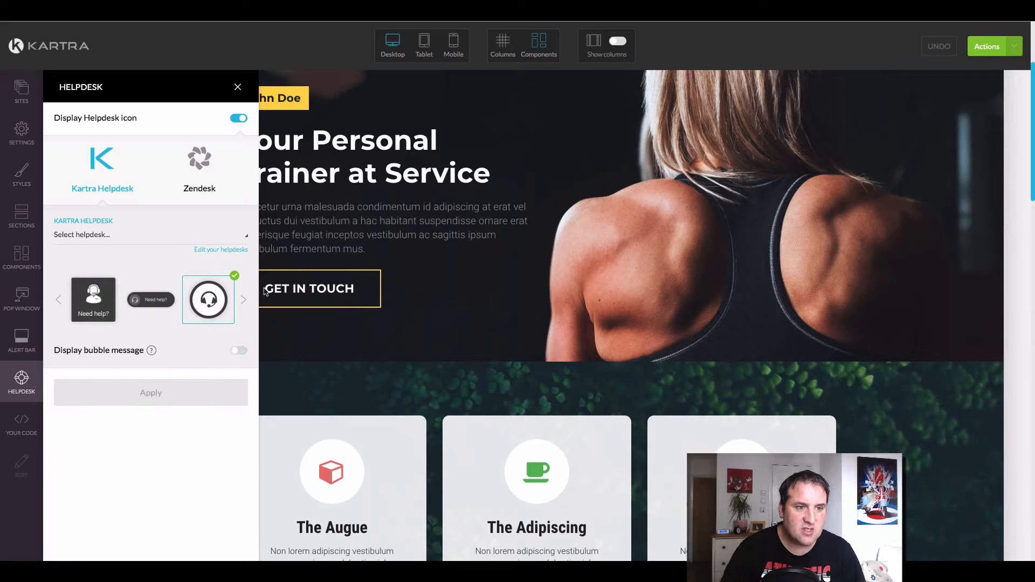
pyautogui.click(146, 399)
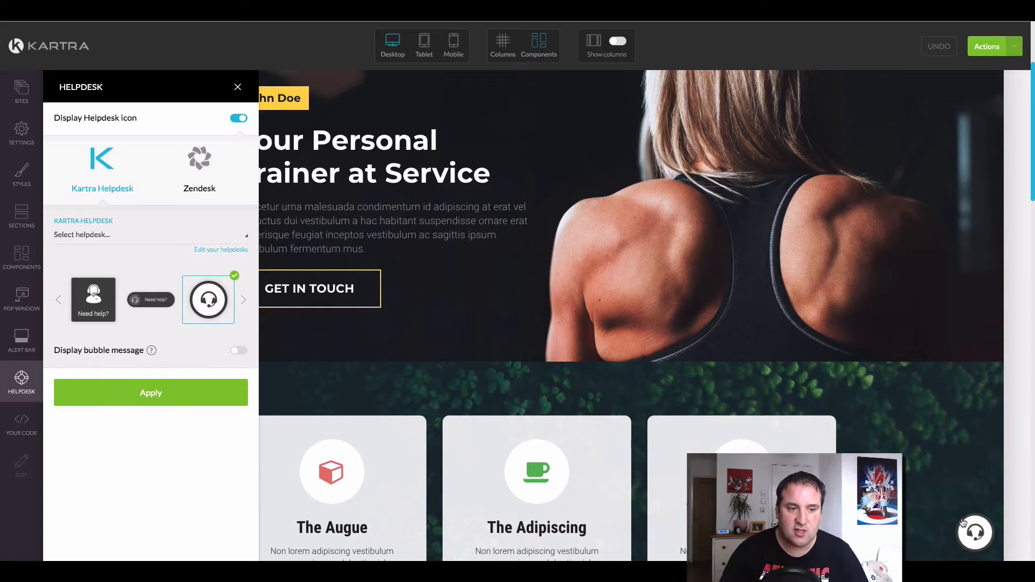
pyautogui.scroll(-1, 963, 523)
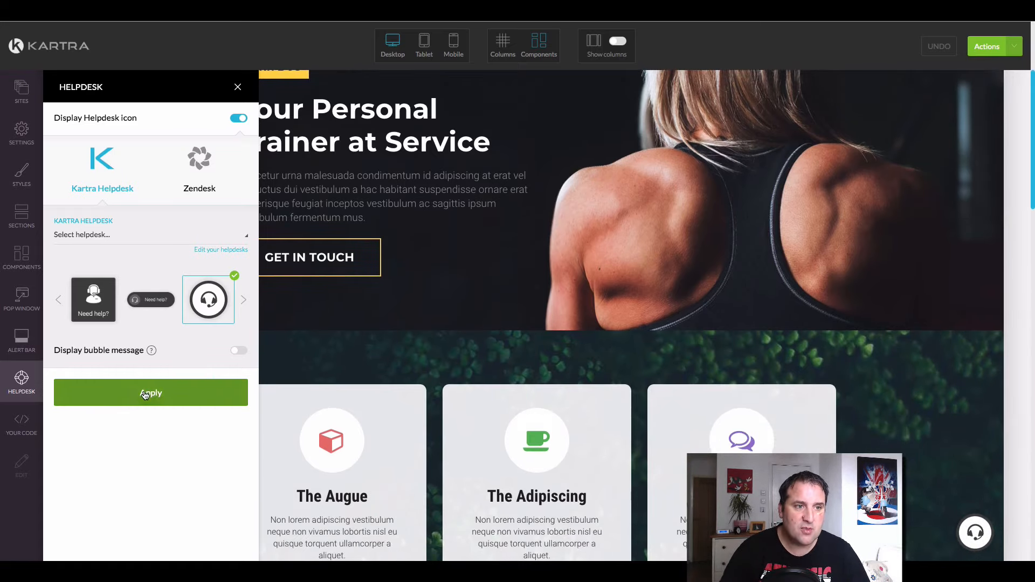
pyautogui.click(144, 395)
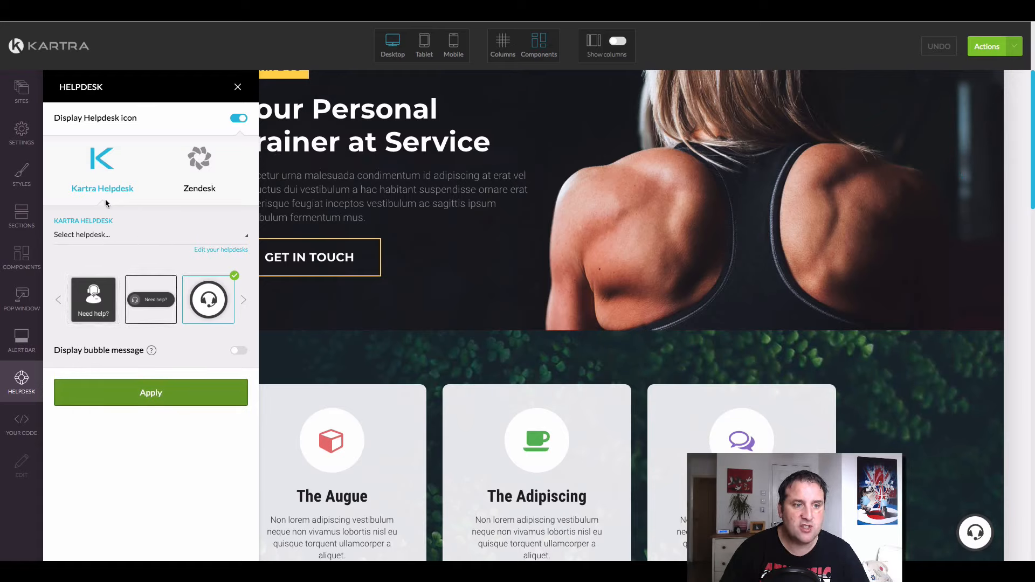
pyautogui.click(95, 237)
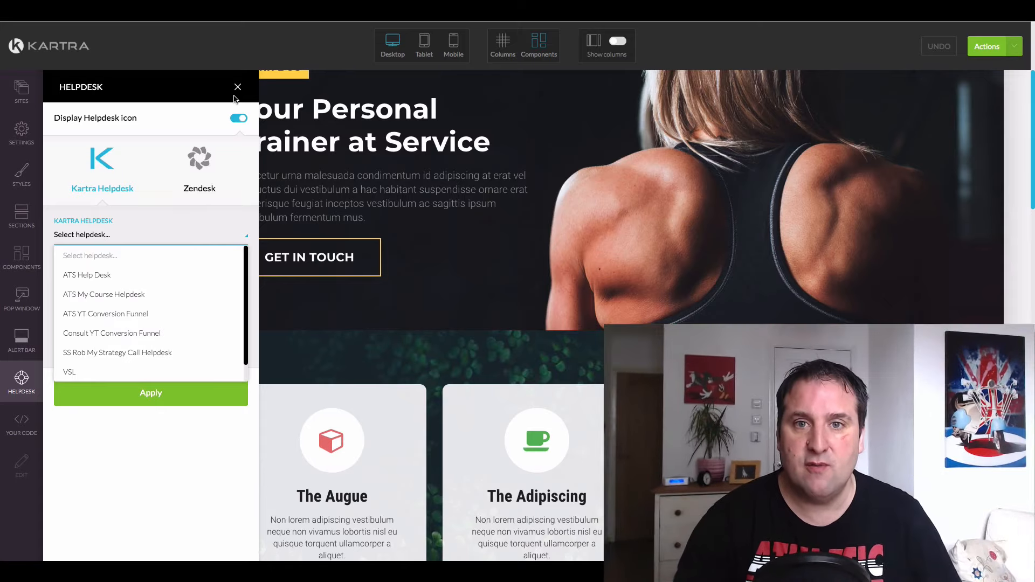
pyautogui.click(272, 302)
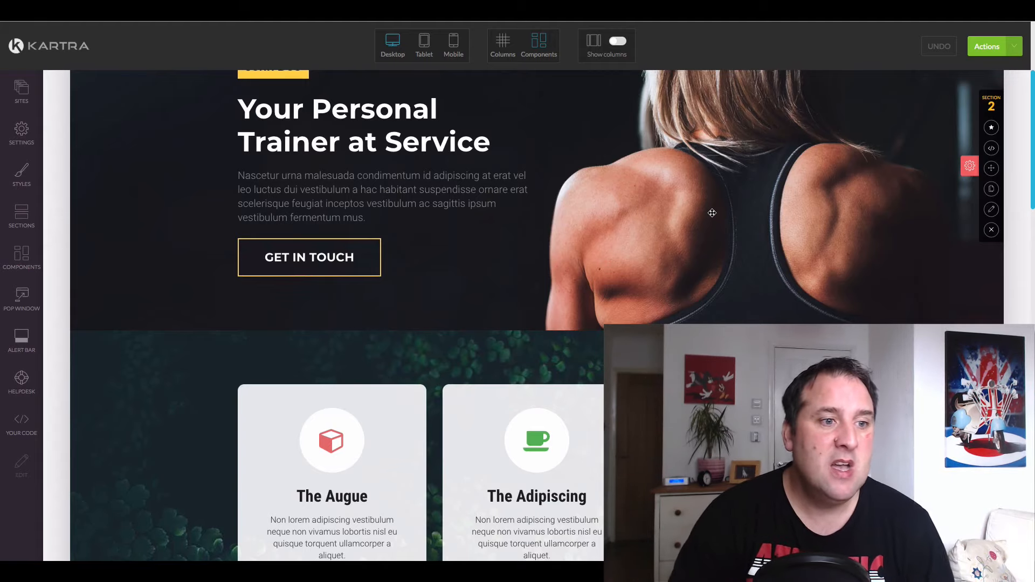
# Activate the landing pop up and place the green "WAIT! You forgot your mustard!" template on the page
pyautogui.click(22, 302)
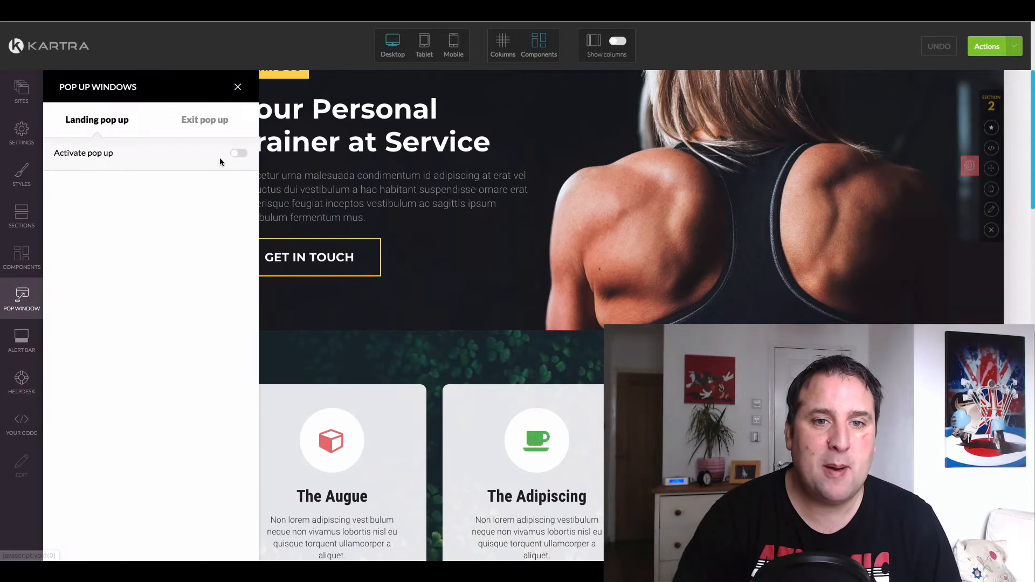
pyautogui.click(239, 155)
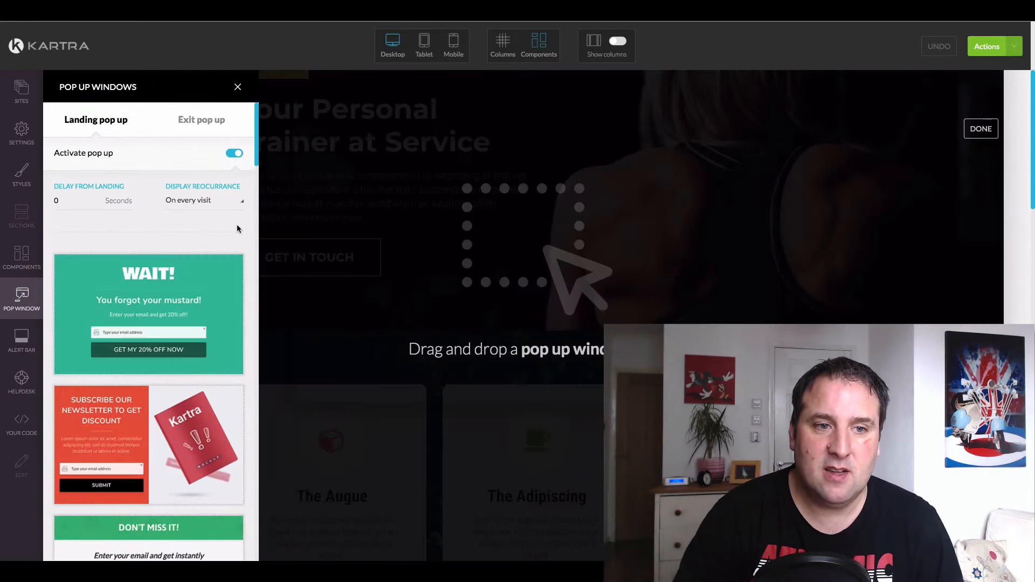
pyautogui.moveTo(180, 294); pyautogui.dragTo(545, 233)
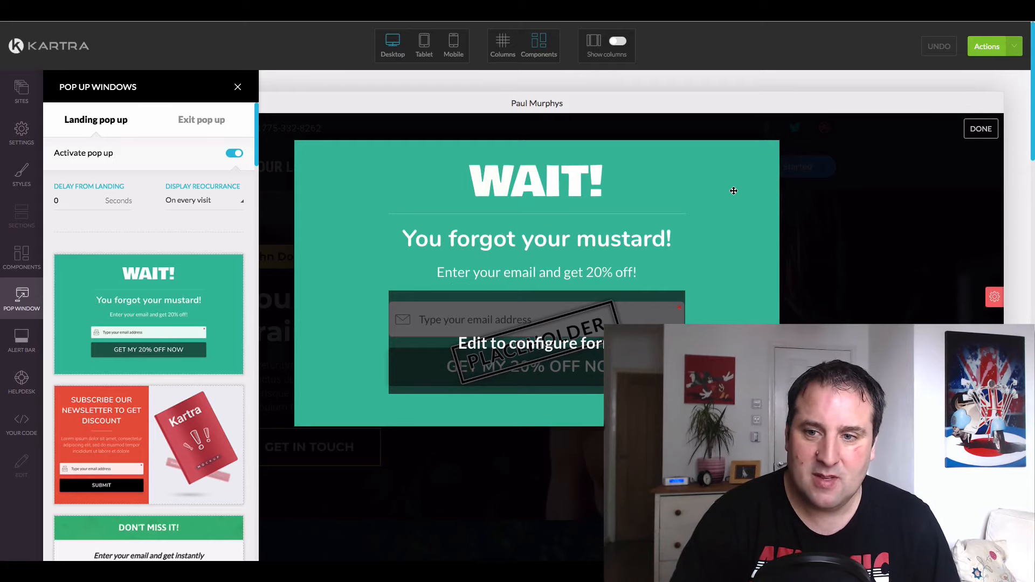
# Browse the pop up templates, replace the landing pop up with the beach "Get 20% Discount On Your Reservation" template, and finish editing it
pyautogui.scroll(-15, 165, 419)
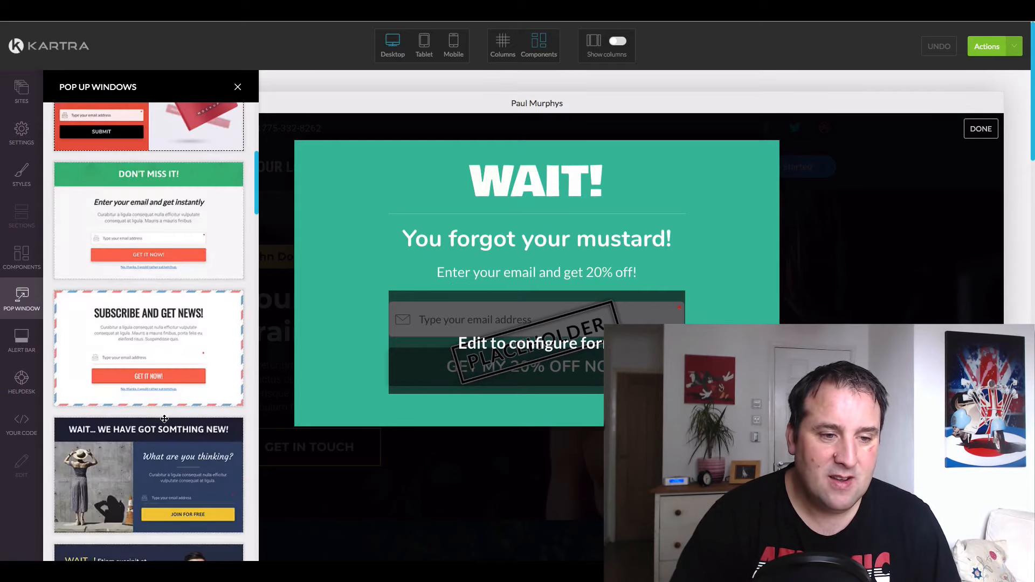
pyautogui.scroll(-15, 165, 418)
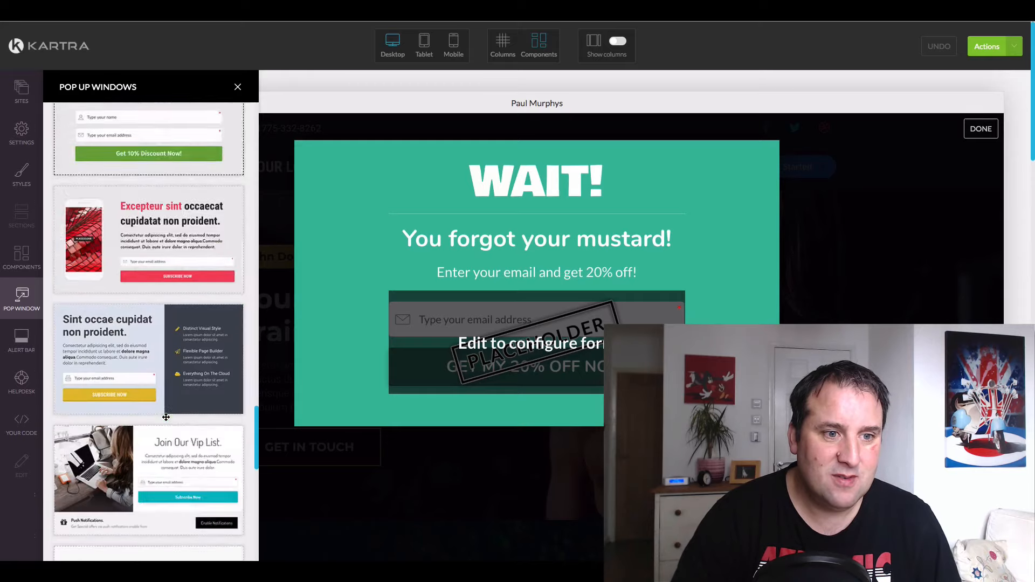
pyautogui.scroll(-15, 166, 417)
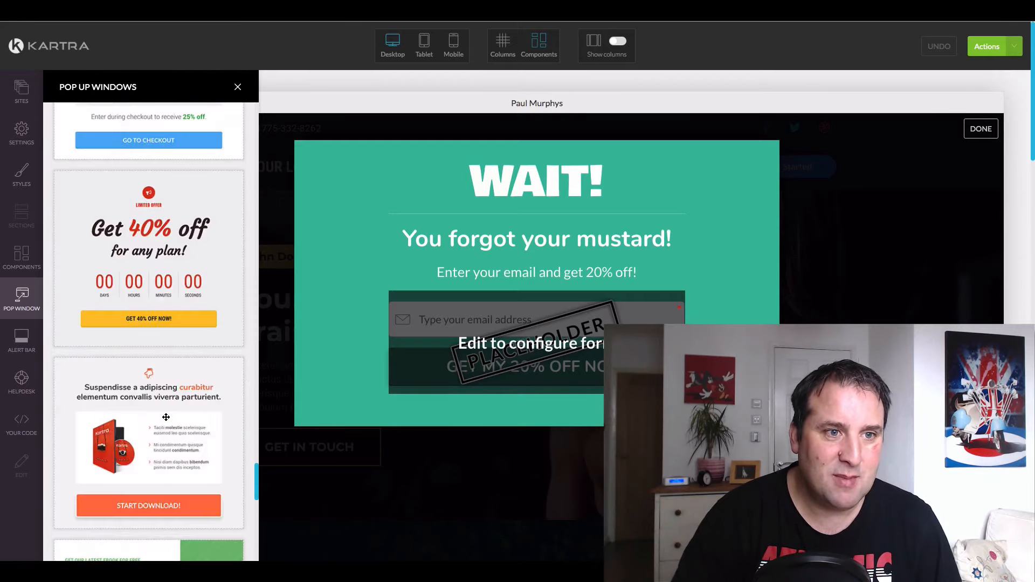
pyautogui.scroll(-15, 166, 417)
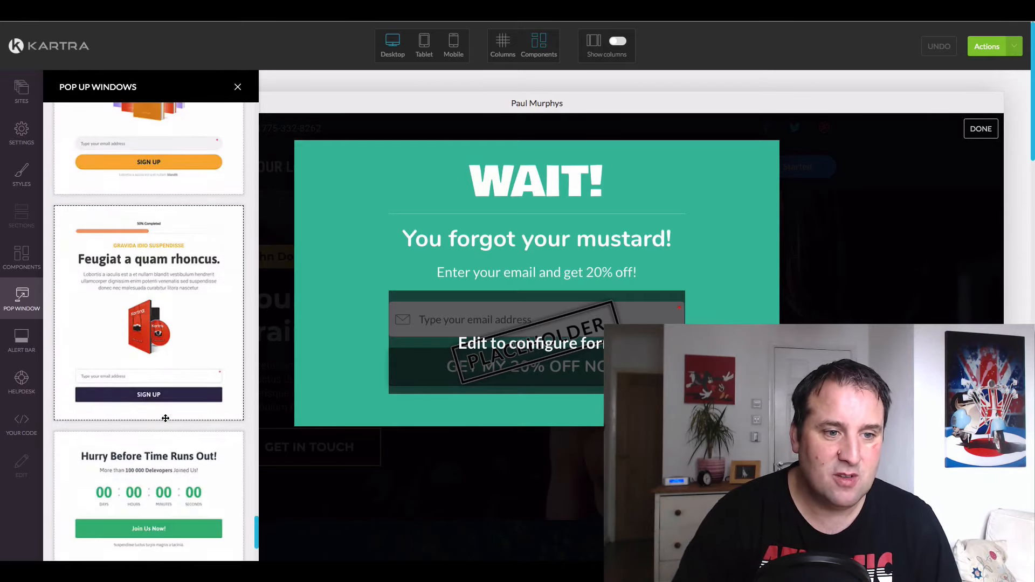
pyautogui.scroll(15, 166, 420)
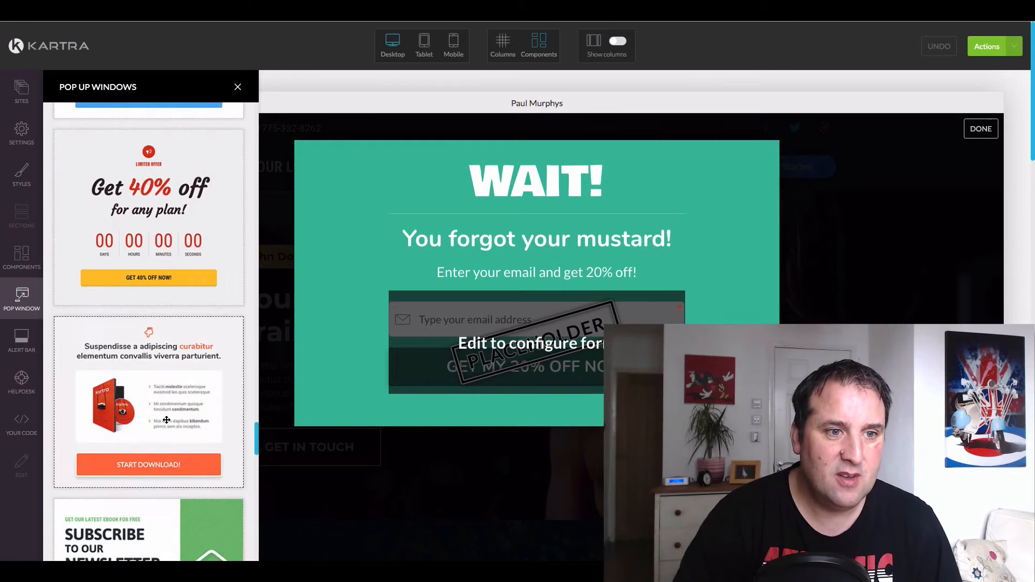
pyautogui.scroll(6, 166, 418)
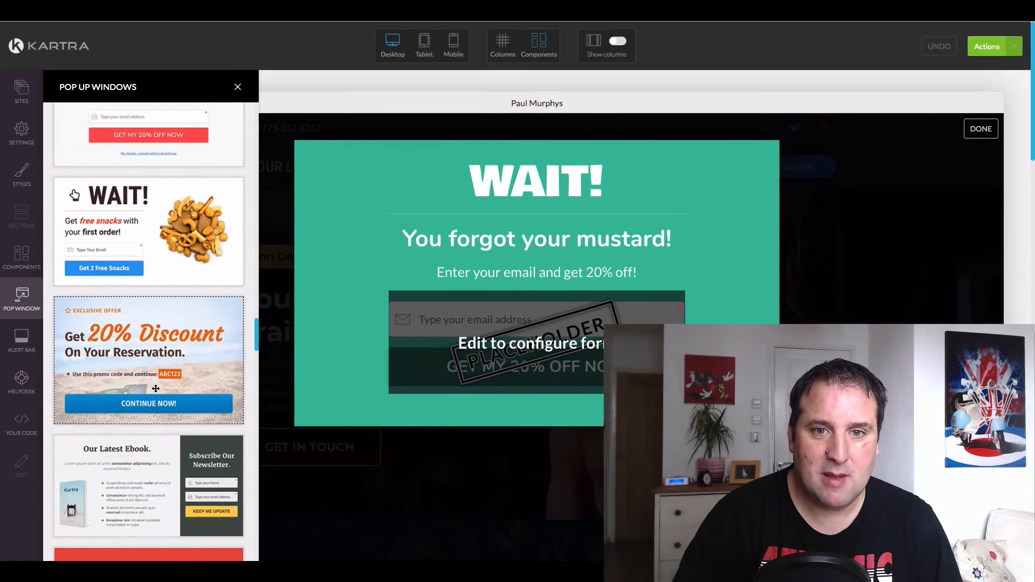
pyautogui.moveTo(166, 419); pyautogui.dragTo(552, 232)
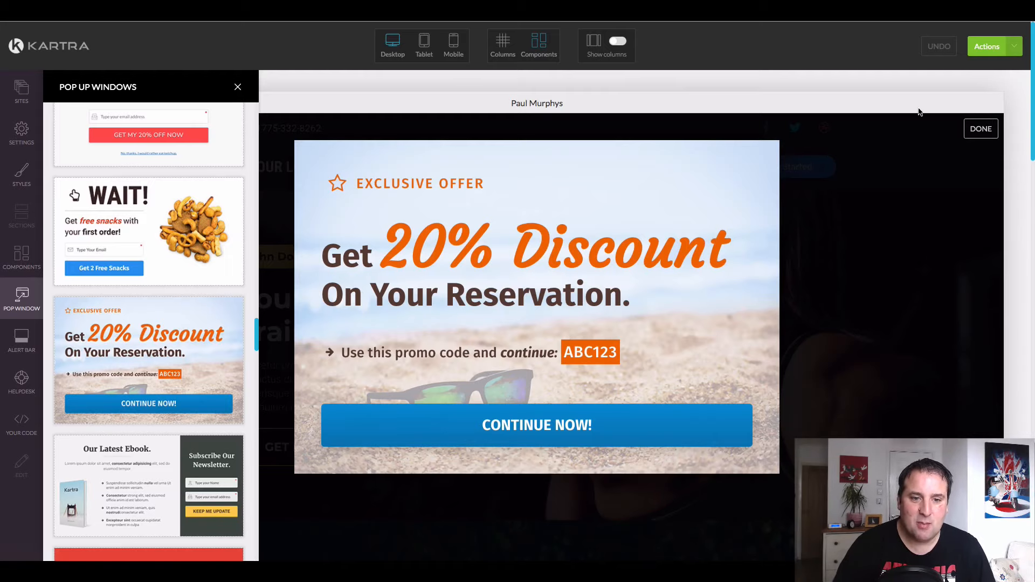
pyautogui.click(973, 129)
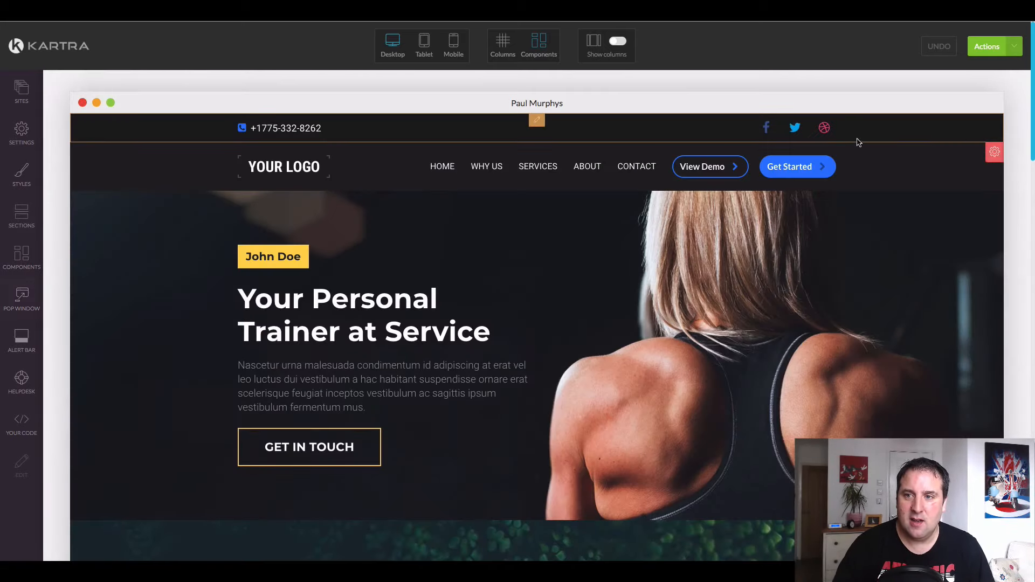
# Generate and open a site preview to check the landing pop up, dismiss the pop up, and return to the page editor
pyautogui.click(989, 47)
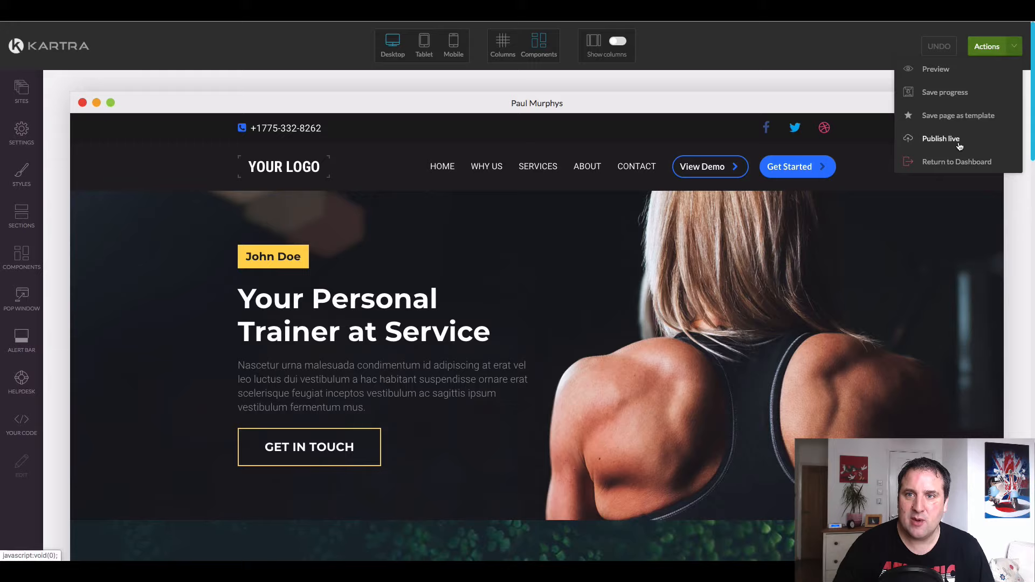
pyautogui.click(935, 72)
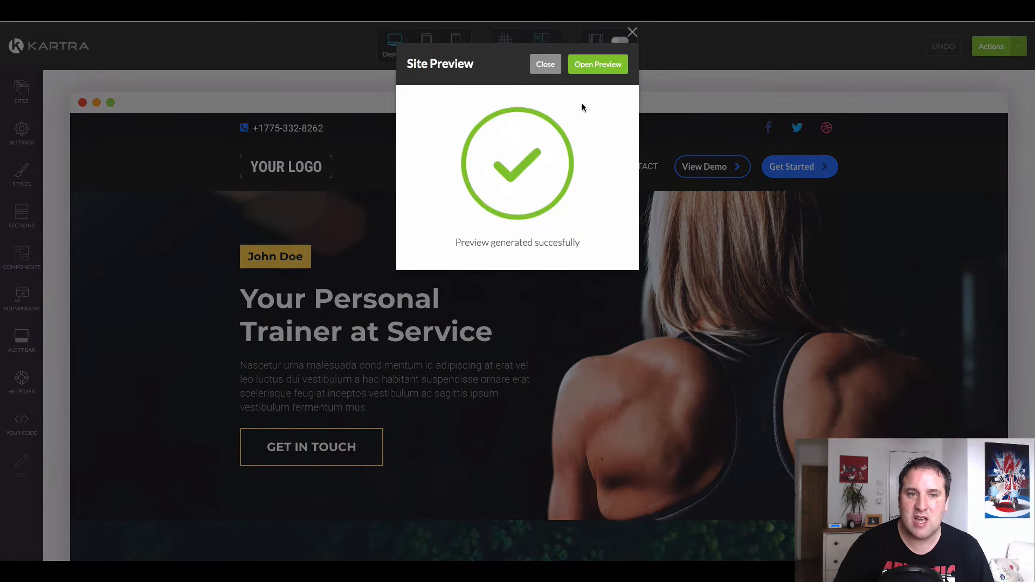
pyautogui.click(598, 64)
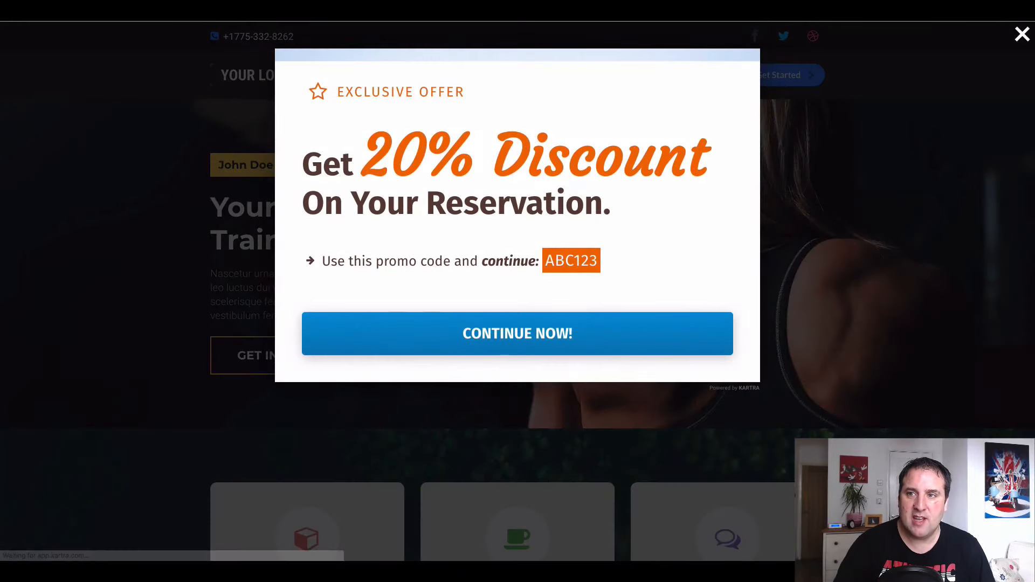
pyautogui.click(1023, 35)
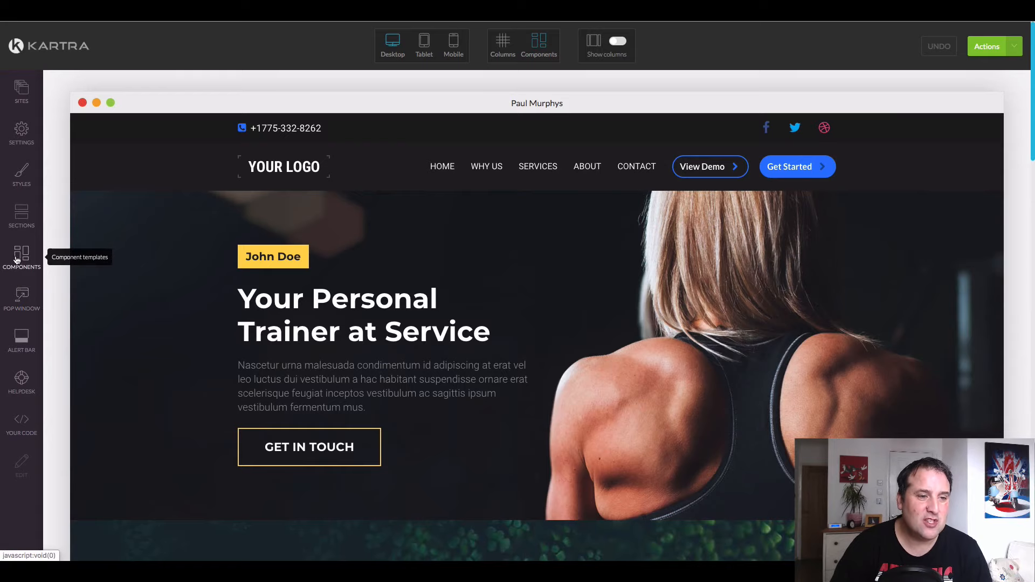
# Look through the component block templates and place a video component between the testimonial's photo and its quote
pyautogui.click(22, 254)
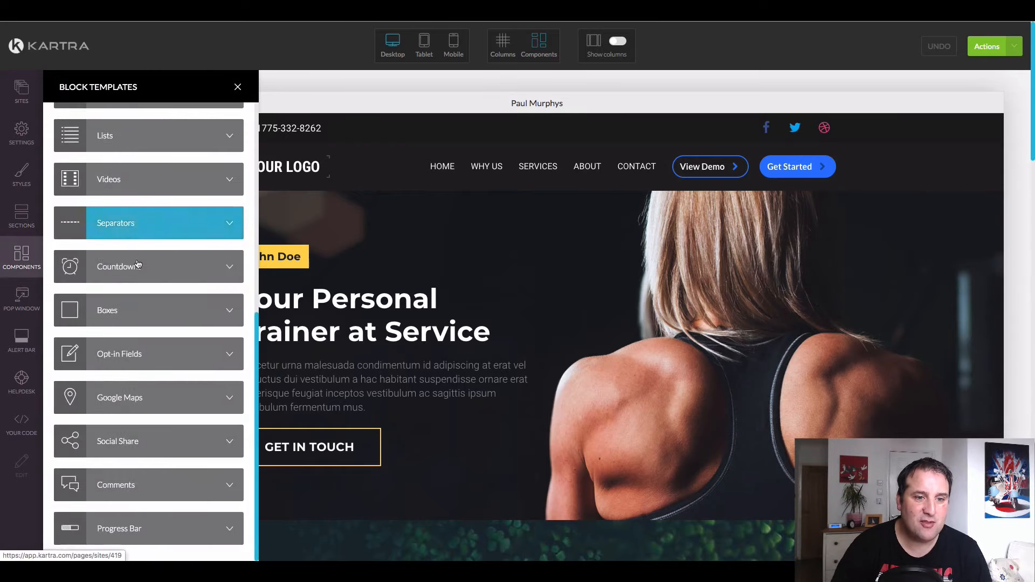
pyautogui.scroll(-1, 151, 295)
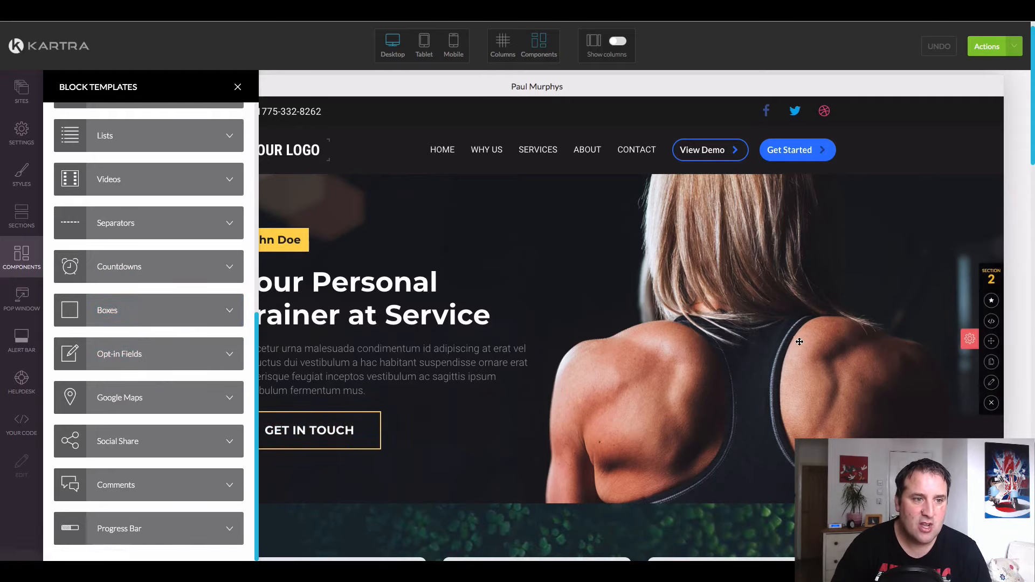
pyautogui.scroll(7, 144, 391)
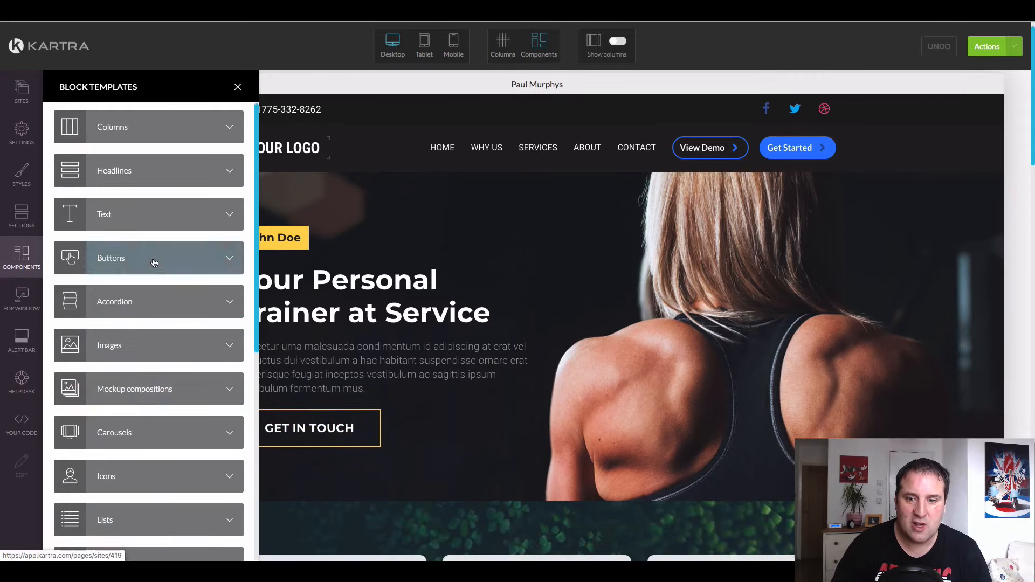
pyautogui.scroll(-8, 632, 389)
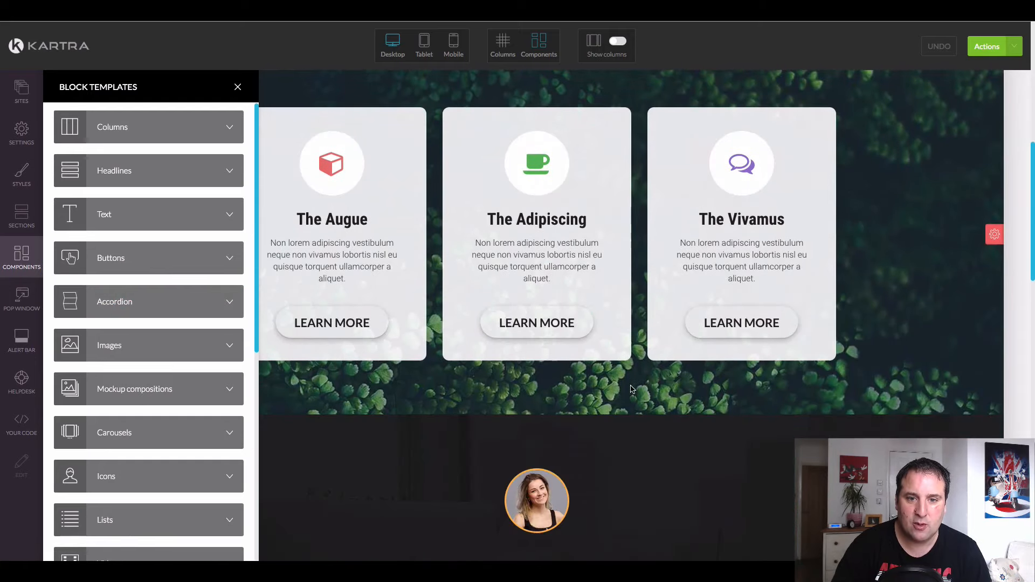
pyautogui.scroll(-4, 554, 472)
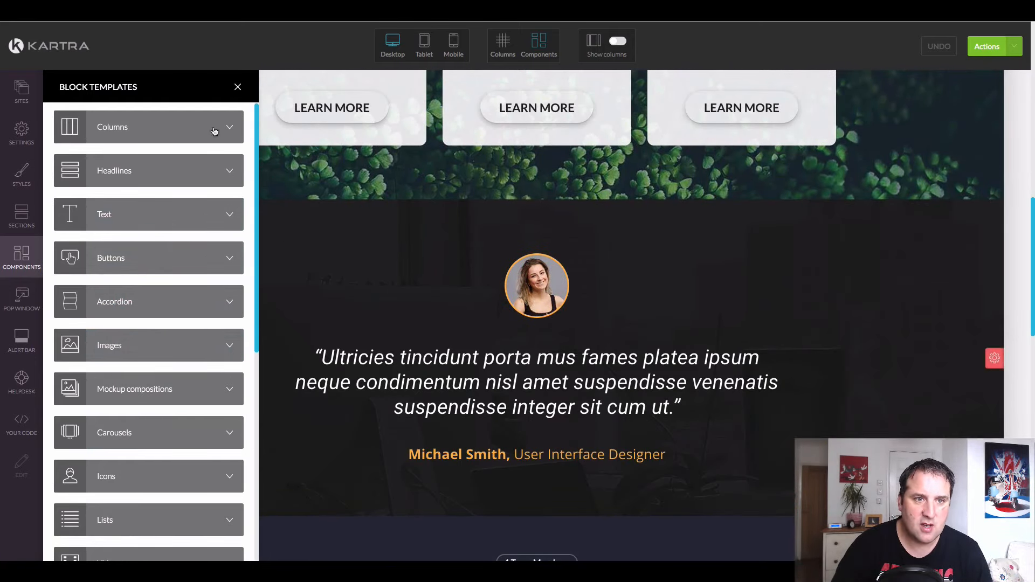
pyautogui.click(238, 87)
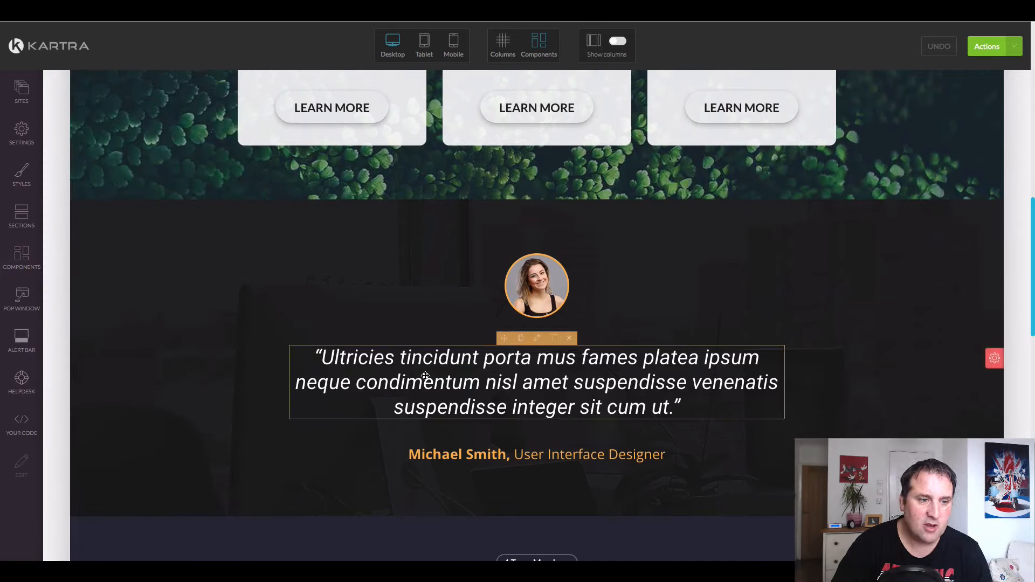
pyautogui.click(22, 253)
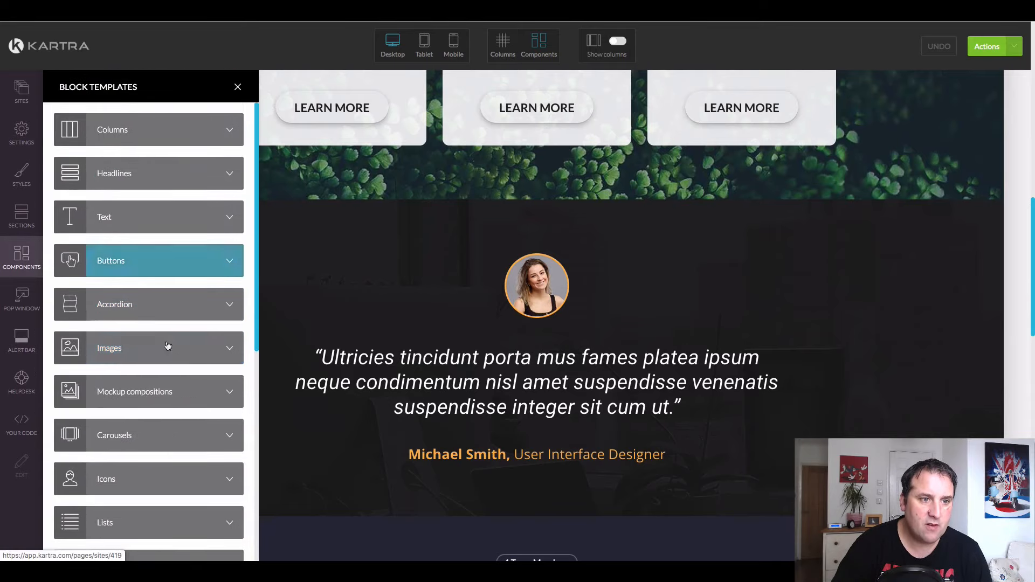
pyautogui.scroll(-7, 169, 351)
pyautogui.scroll(2, 169, 345)
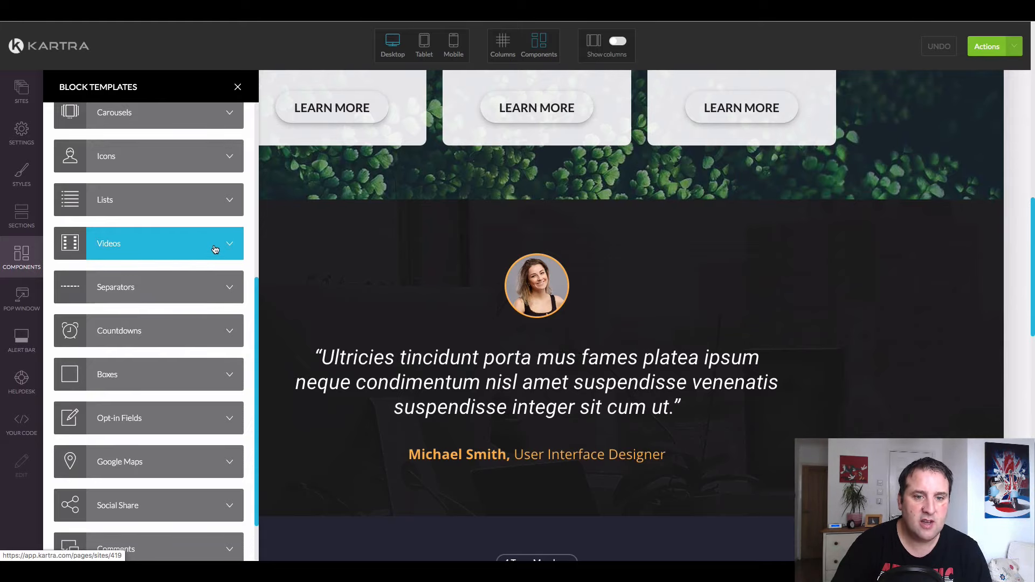
pyautogui.click(191, 257)
pyautogui.moveTo(205, 224); pyautogui.dragTo(493, 346)
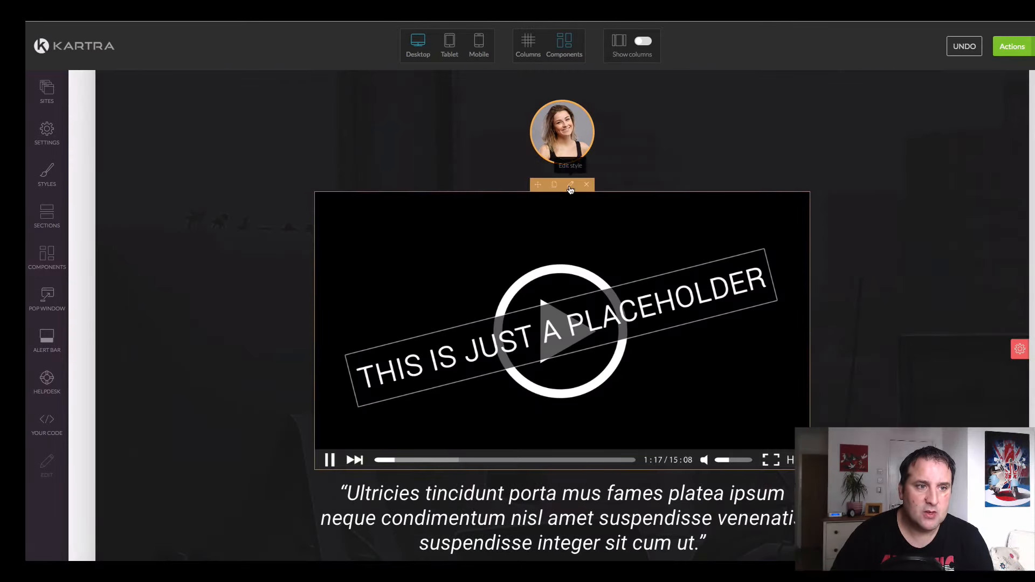
# Configure the placeholder video as a Vimeo video, pasting the iframe embed code for player.vimeo.com/video/331282146, and apply it
pyautogui.click(570, 185)
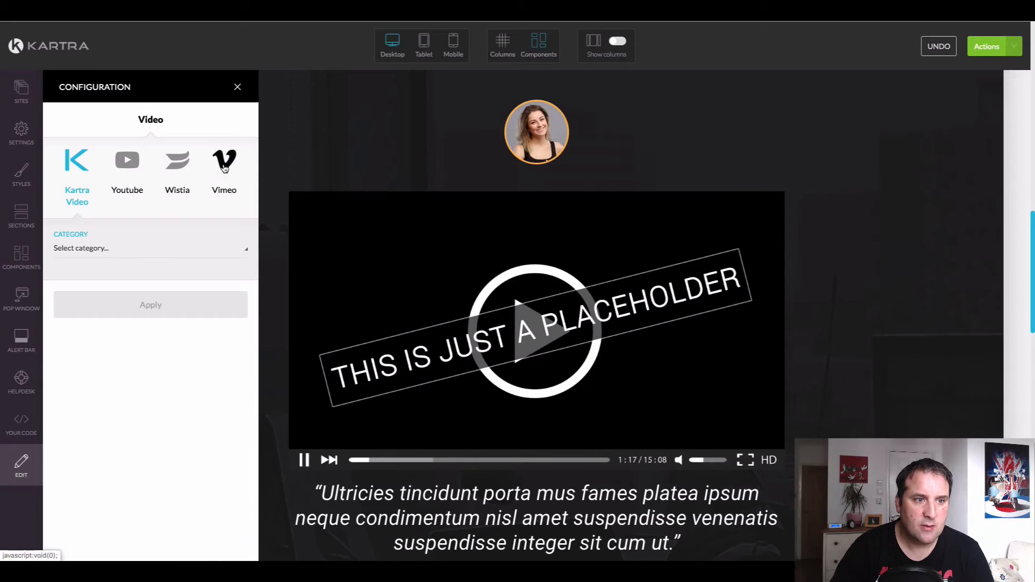
pyautogui.click(225, 169)
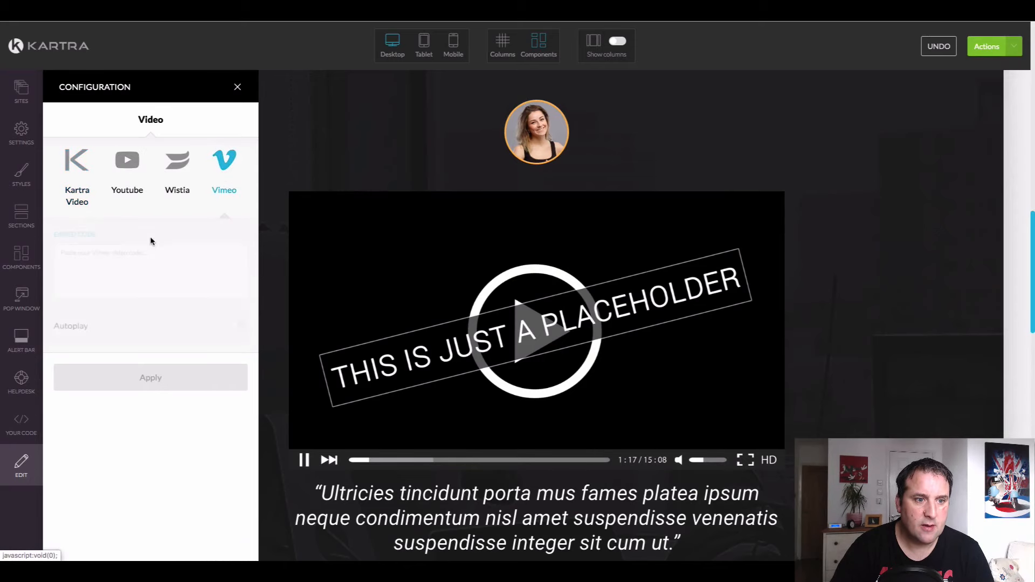
pyautogui.rightClick(124, 262)
pyautogui.click(163, 333)
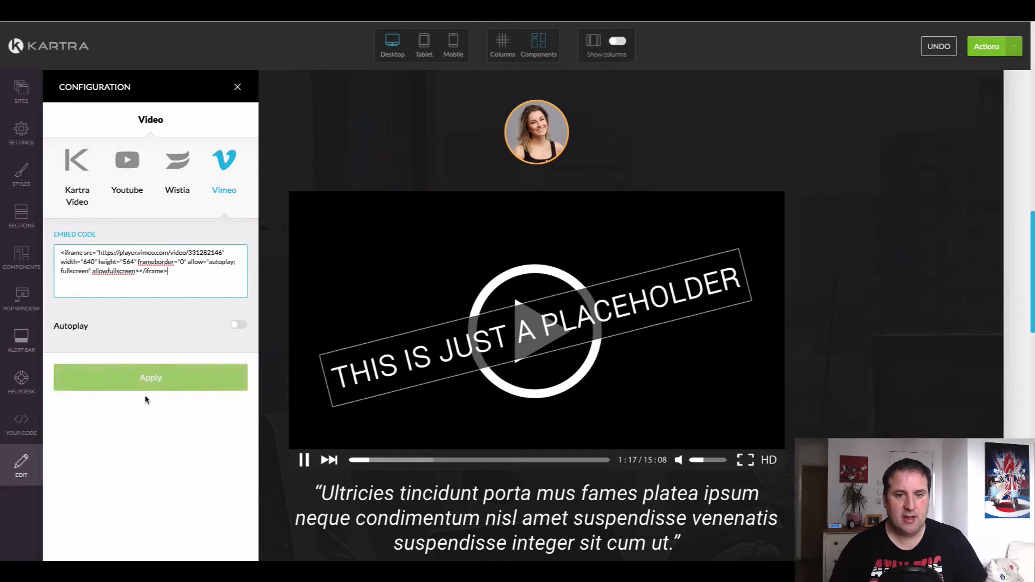
pyautogui.click(151, 375)
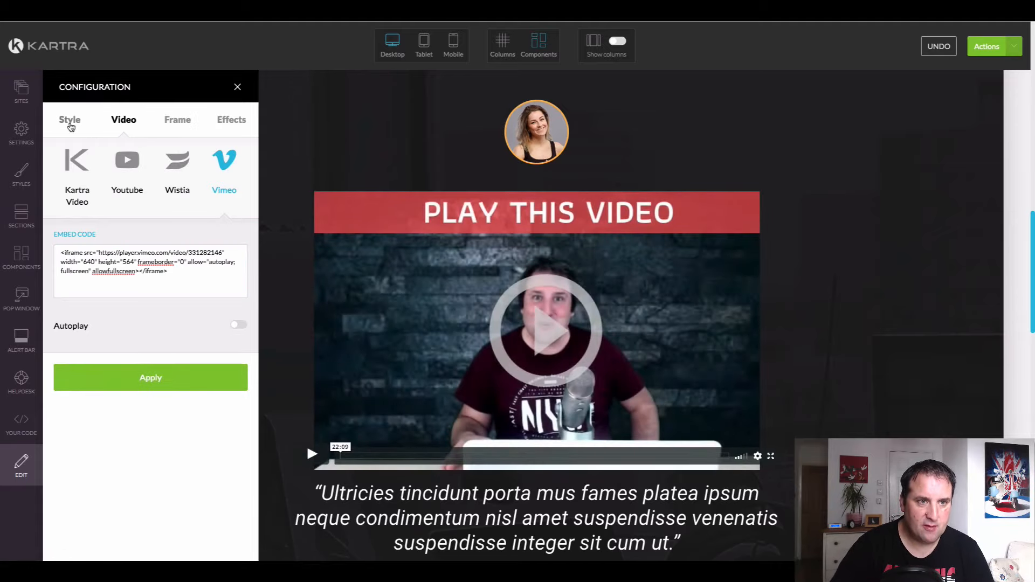
# Review the video's style and frame options, keep No Frame selected, and apply the configuration
pyautogui.click(70, 123)
pyautogui.click(172, 119)
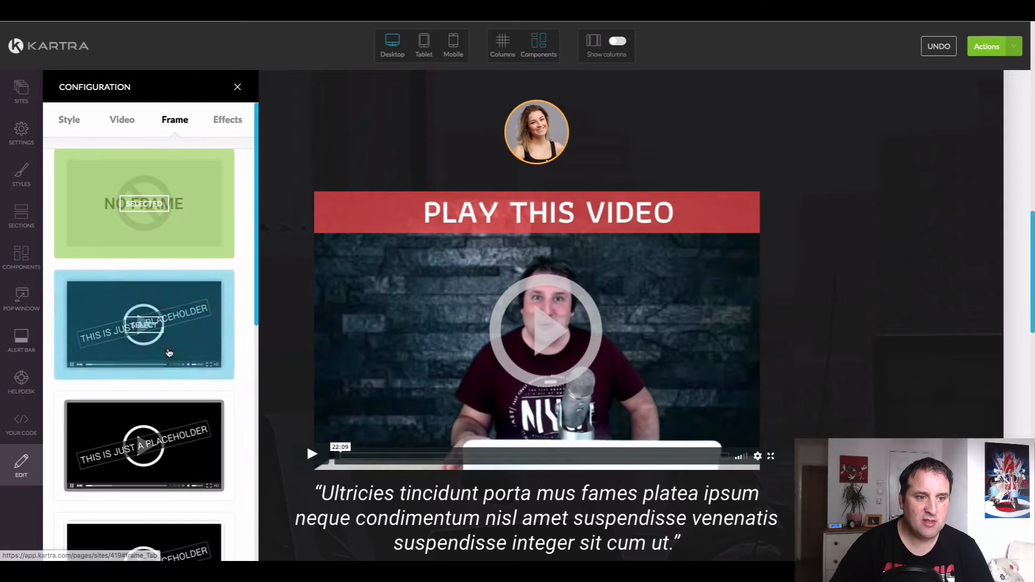
pyautogui.scroll(-5, 169, 353)
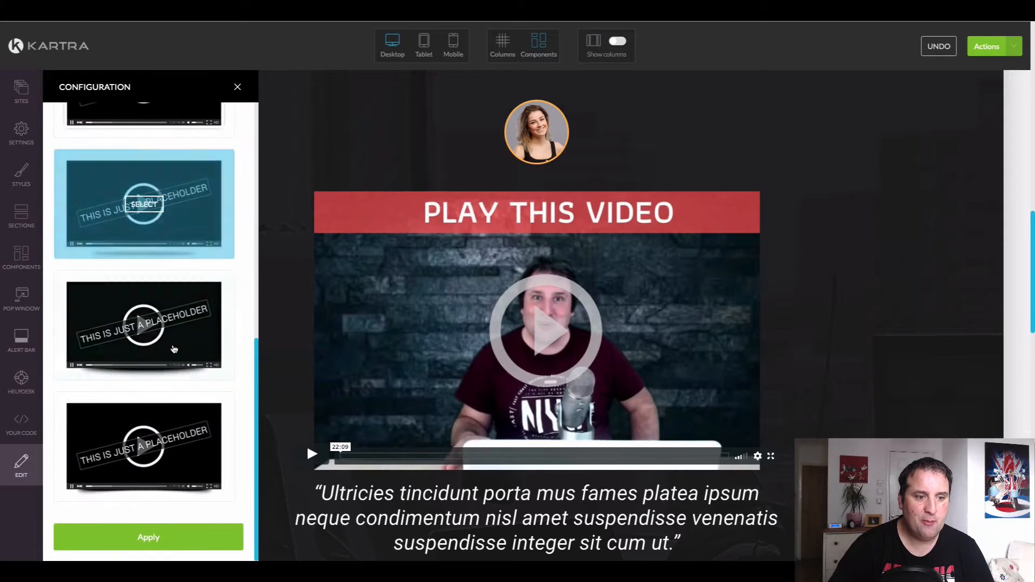
pyautogui.click(149, 538)
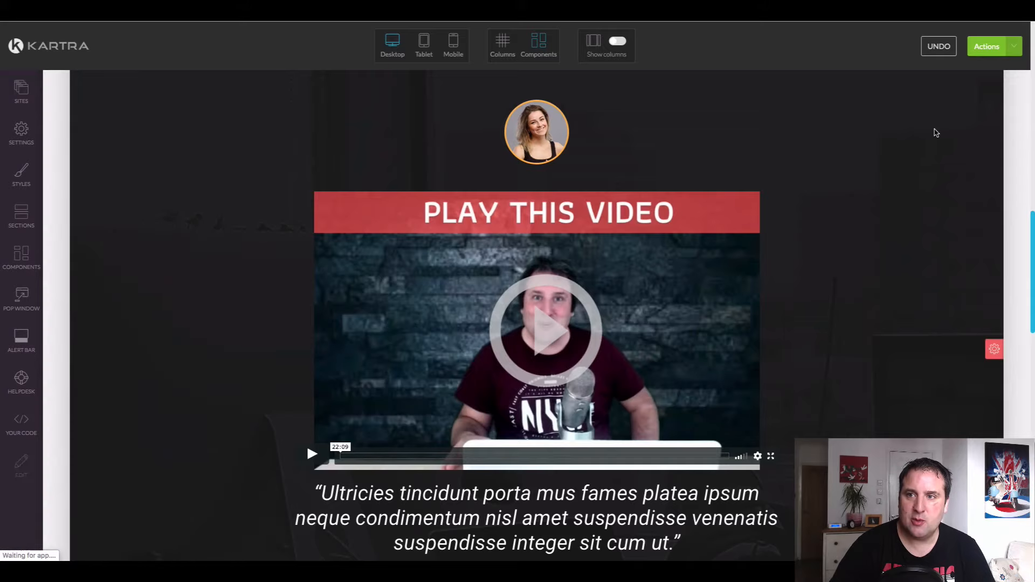
# Open a fresh site preview, dismiss the discount pop up, and test the embedded testimonial video by playing and pausing it
pyautogui.click(987, 46)
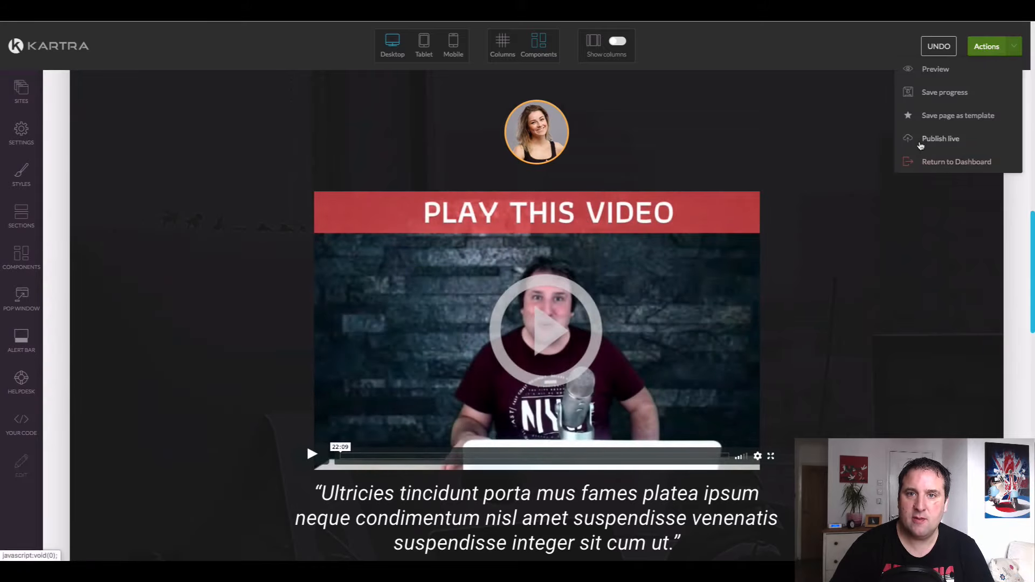
pyautogui.click(935, 69)
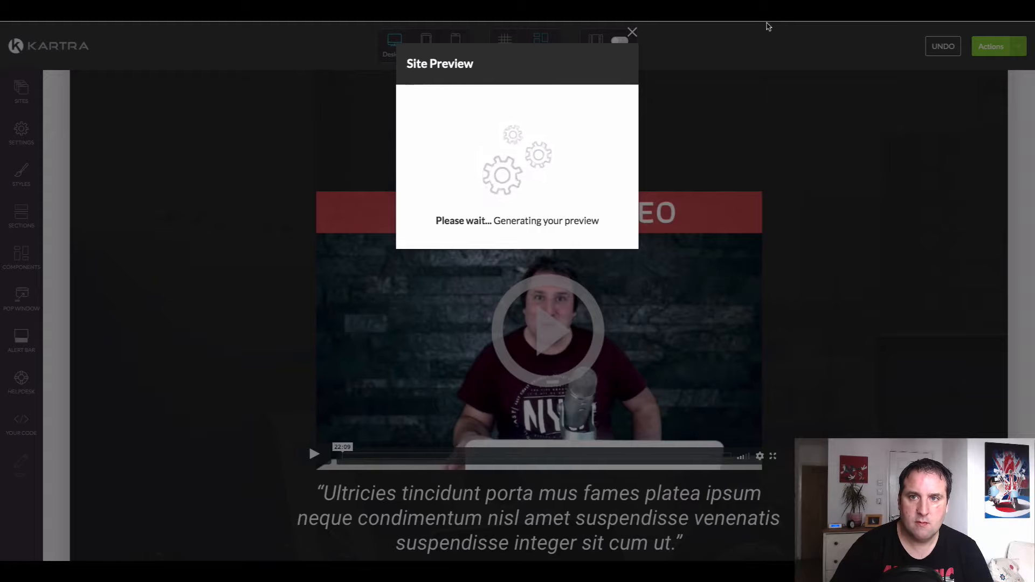
pyautogui.click(614, 66)
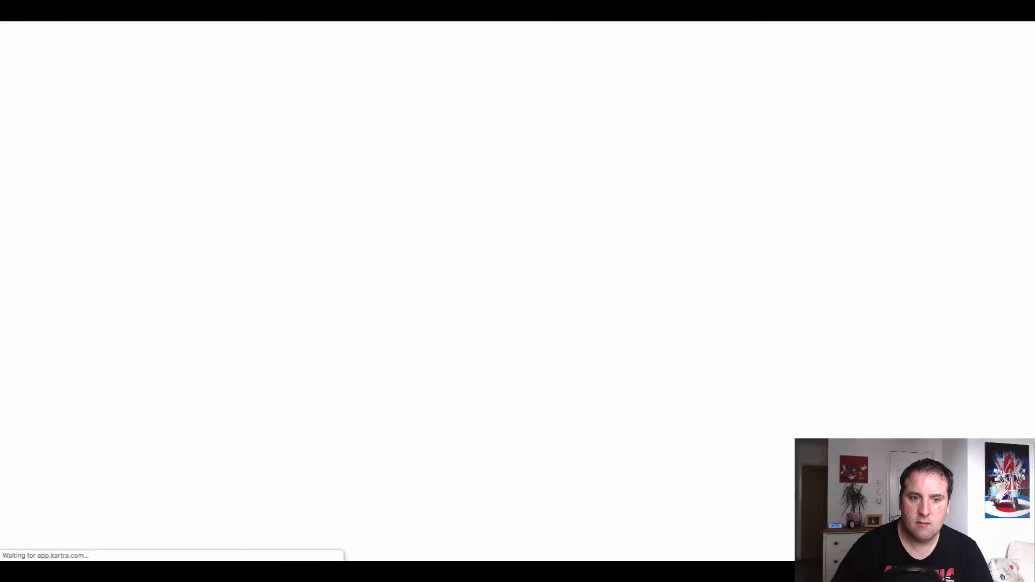
pyautogui.scroll(-15, 876, 238)
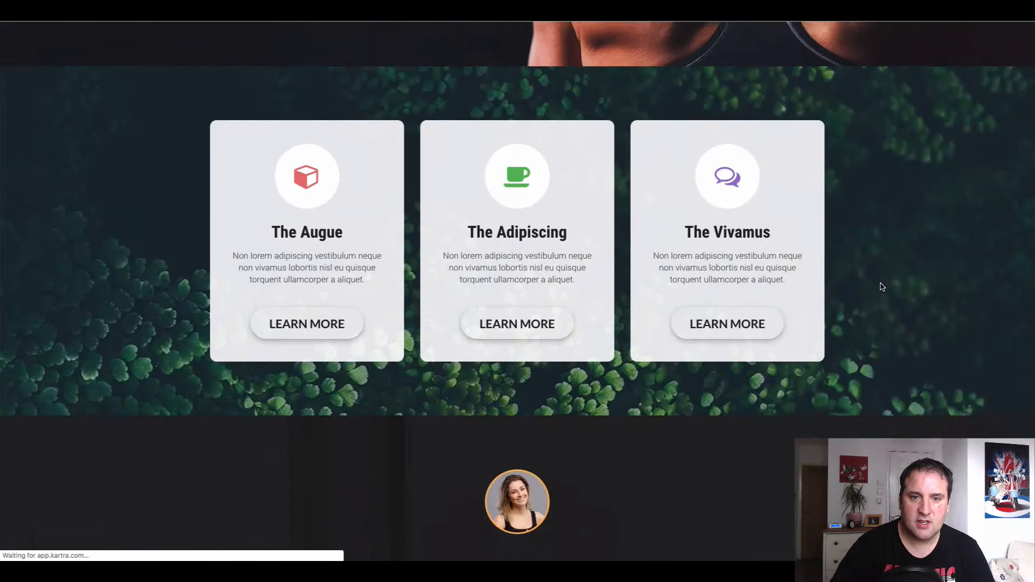
pyautogui.scroll(-1, 883, 289)
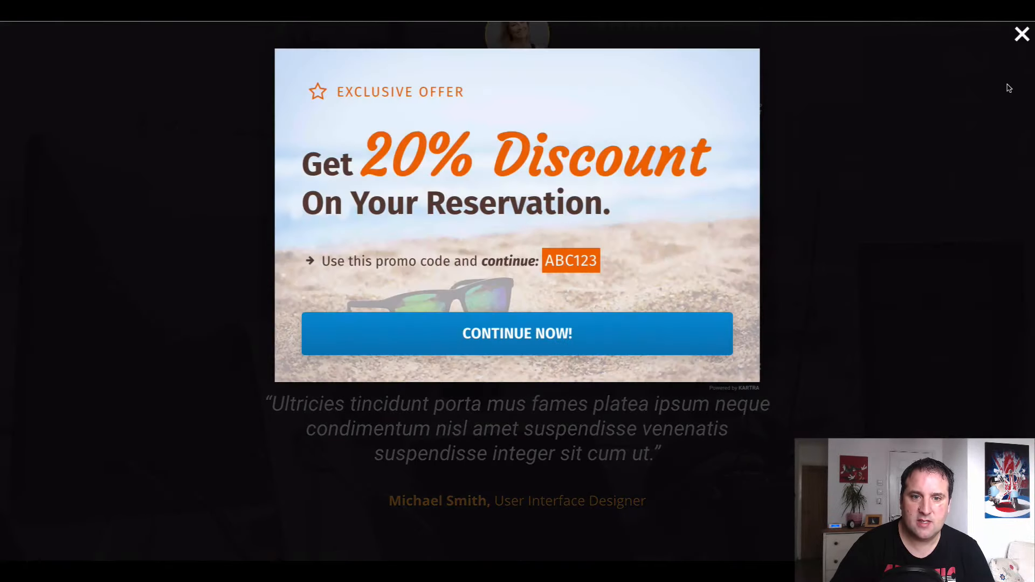
pyautogui.click(1021, 35)
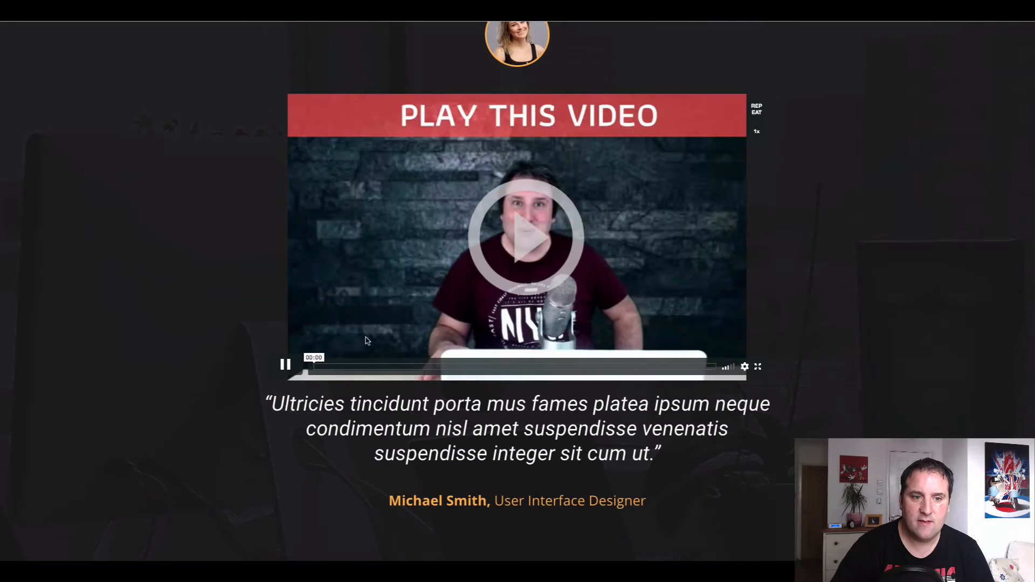
pyautogui.click(285, 365)
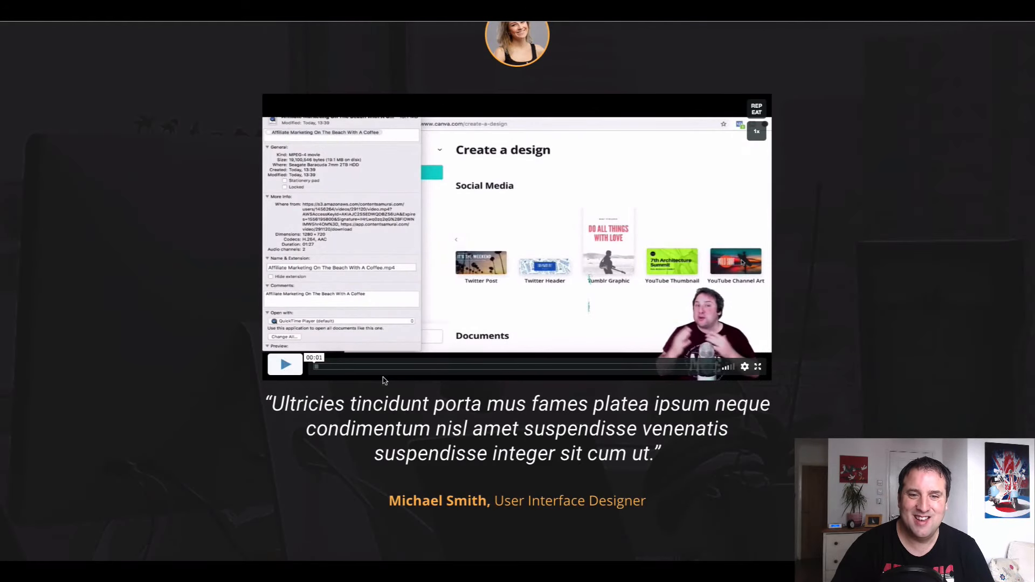
# Look over the page preview around the testimonial, and delete the embedded video from the testimonial section in the editor
pyautogui.scroll(10, 607, 459)
pyautogui.scroll(-5, 610, 473)
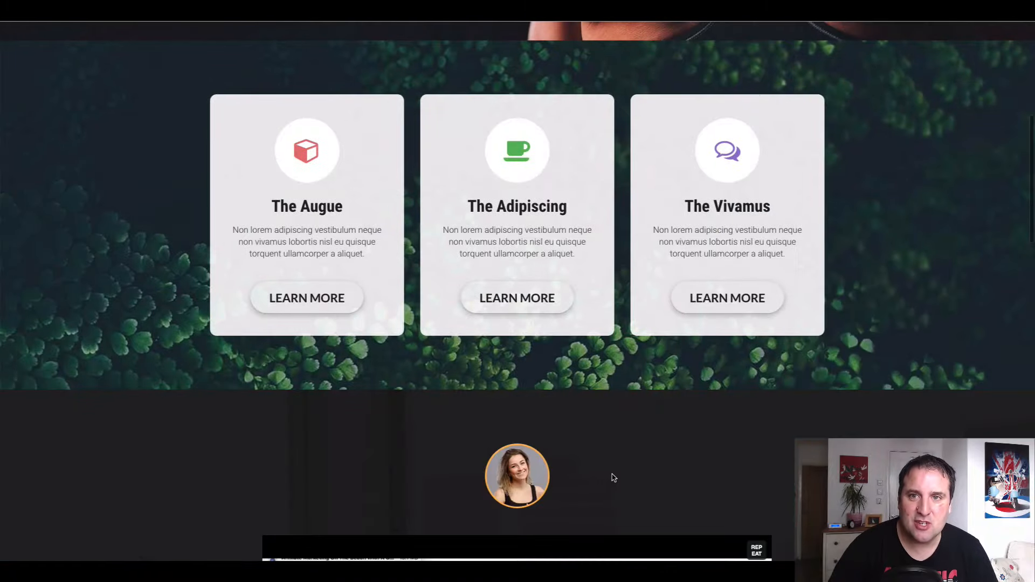
pyautogui.scroll(-5, 613, 477)
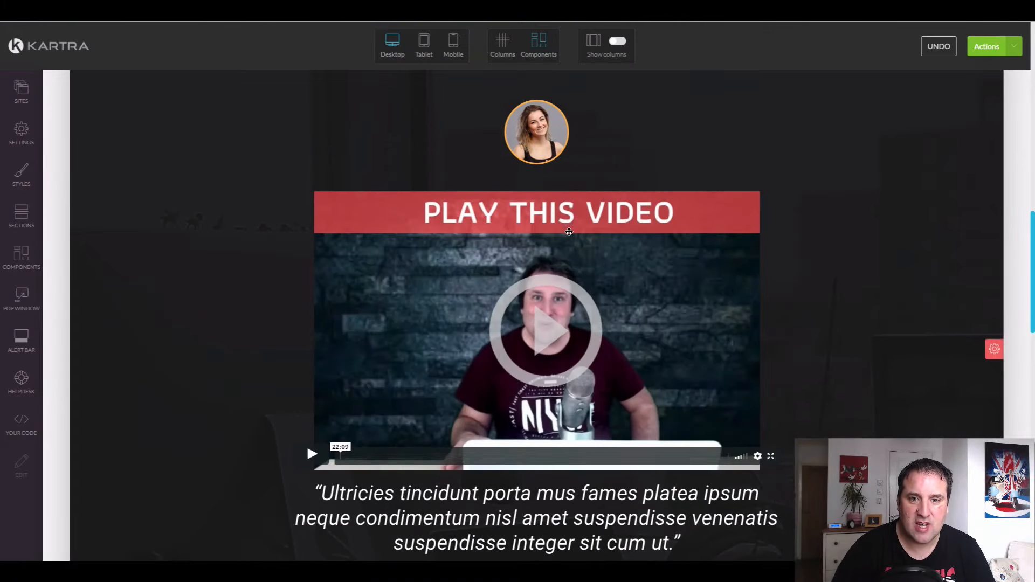
pyautogui.scroll(1, 569, 232)
pyautogui.click(561, 261)
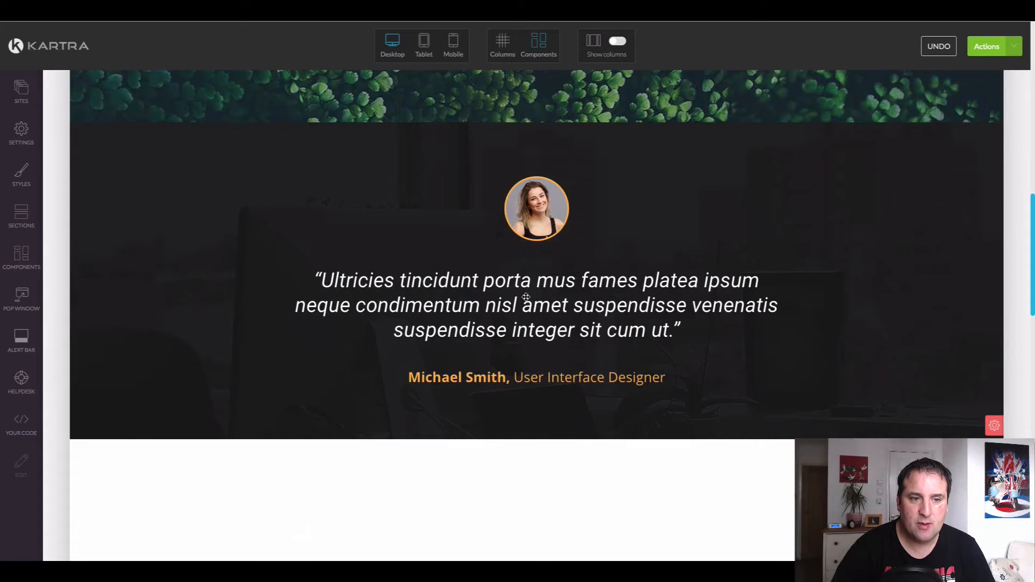
# Try out the orange-red boxed countdown component between the testimonial's photo and its quote, and remove it again
pyautogui.click(22, 254)
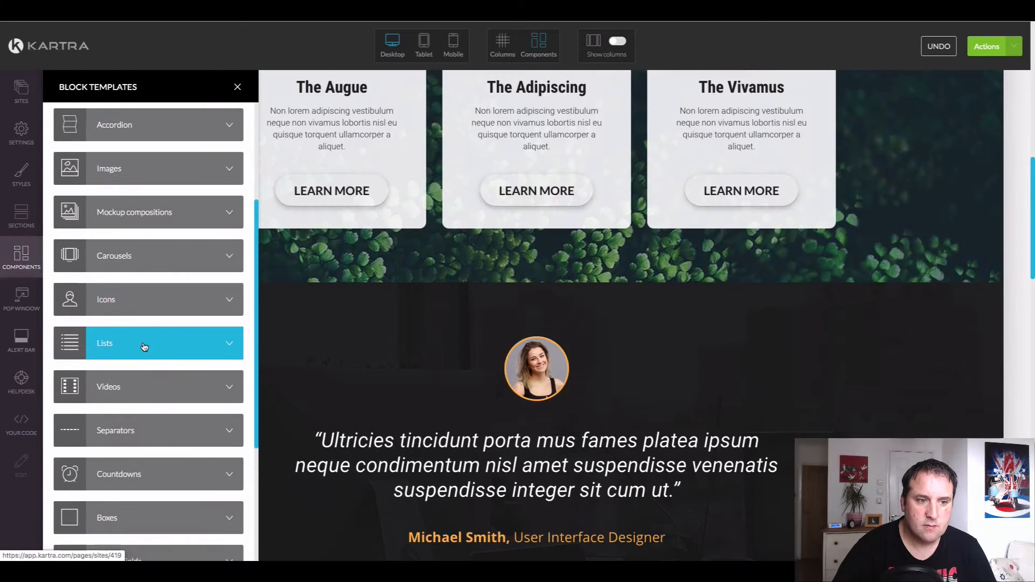
pyautogui.scroll(-2, 136, 389)
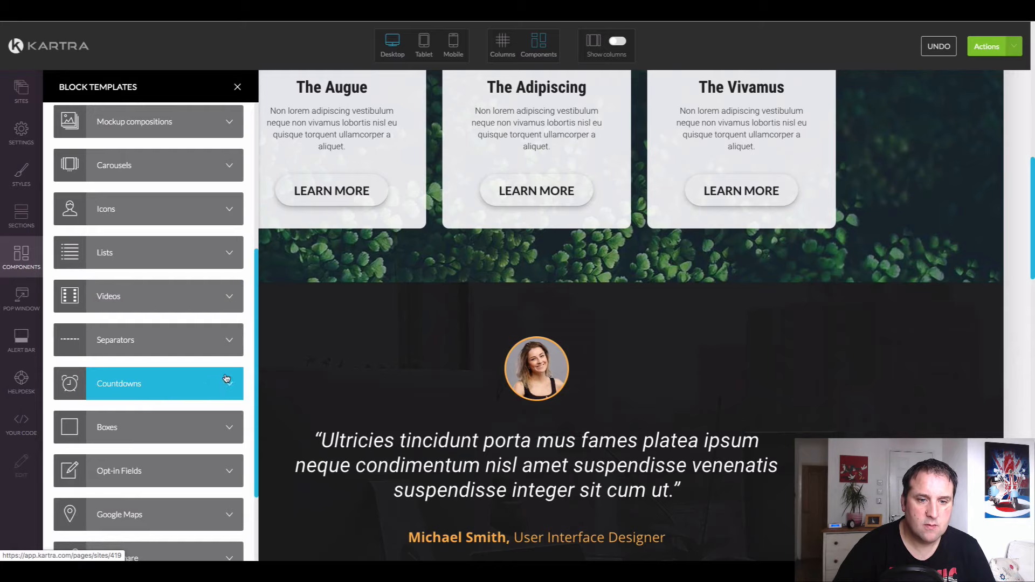
pyautogui.click(198, 379)
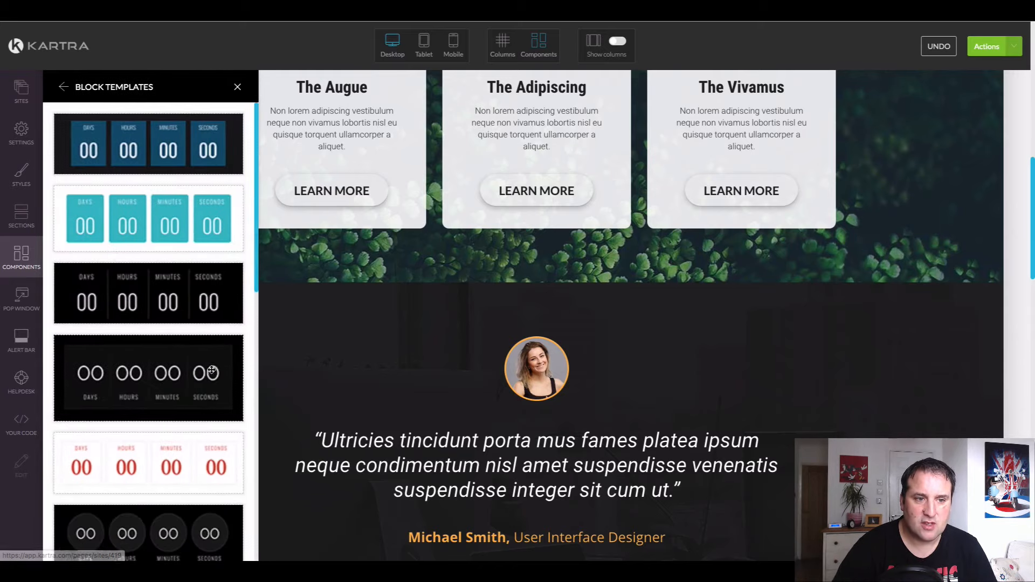
pyautogui.scroll(-5, 198, 379)
pyautogui.scroll(-3, 706, 274)
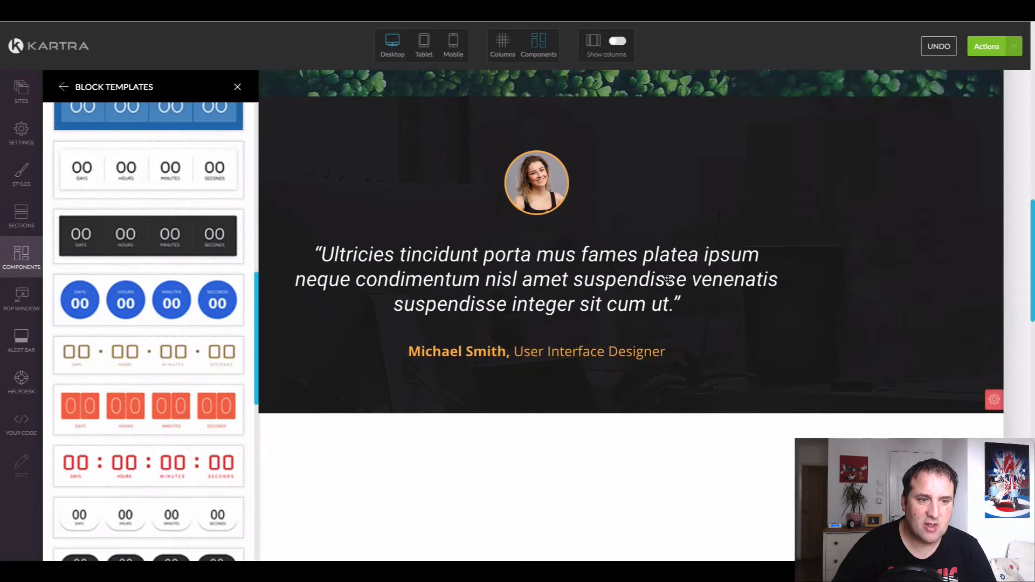
pyautogui.scroll(3, 701, 274)
pyautogui.scroll(-1, 324, 277)
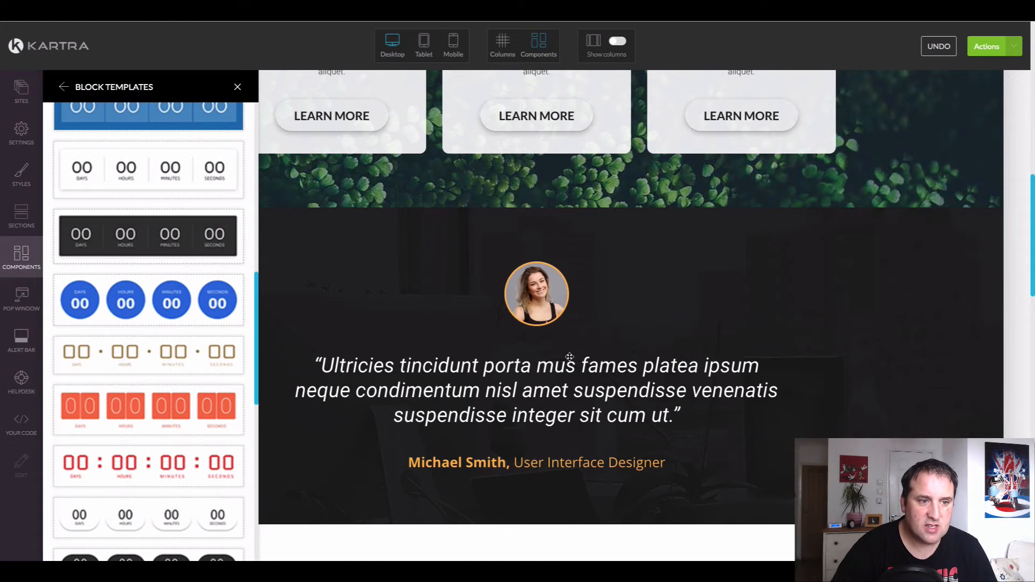
pyautogui.moveTo(119, 398); pyautogui.dragTo(632, 402)
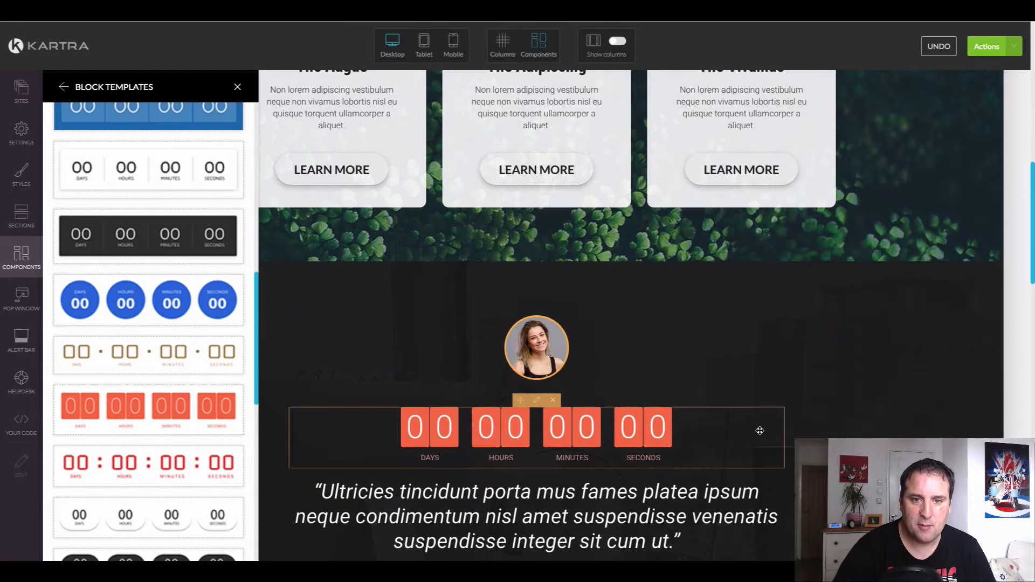
pyautogui.scroll(-3, 555, 324)
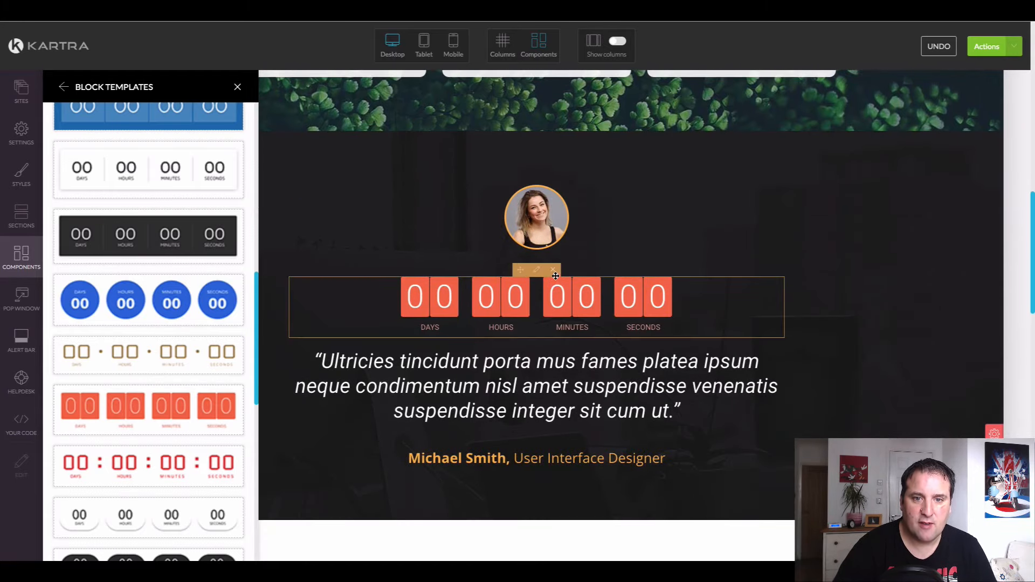
pyautogui.click(555, 271)
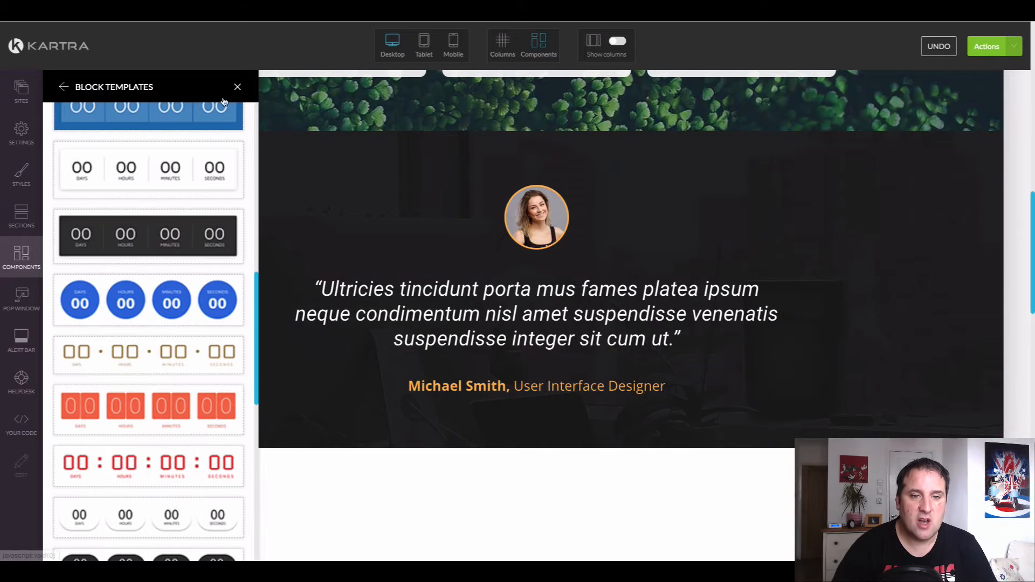
# Review the page's SEO parameters, its general style options and the site assignment options
pyautogui.scroll(10, 479, 261)
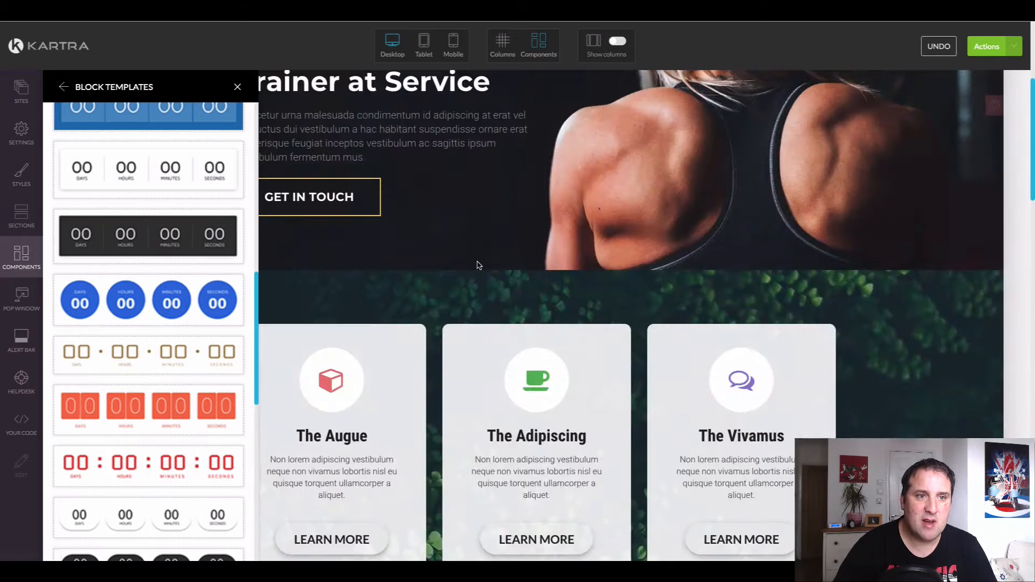
pyautogui.click(238, 87)
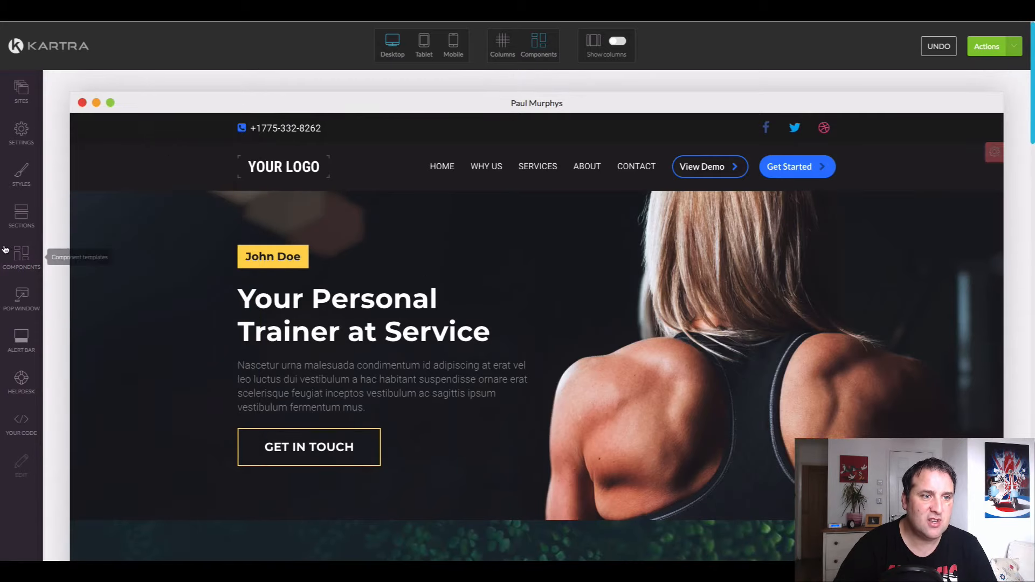
pyautogui.click(23, 134)
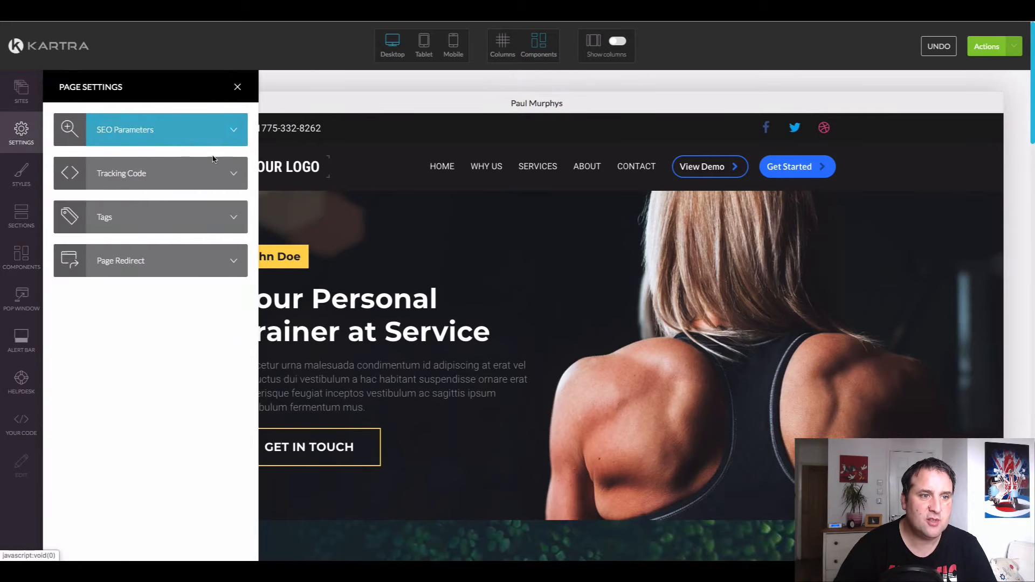
pyautogui.click(165, 128)
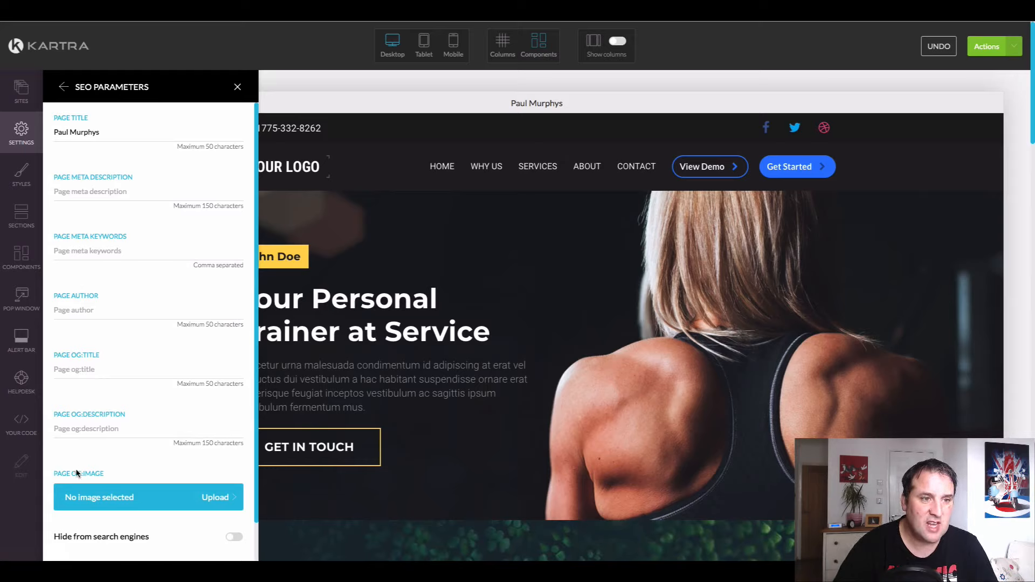
pyautogui.scroll(-2, 76, 472)
pyautogui.scroll(2, 74, 469)
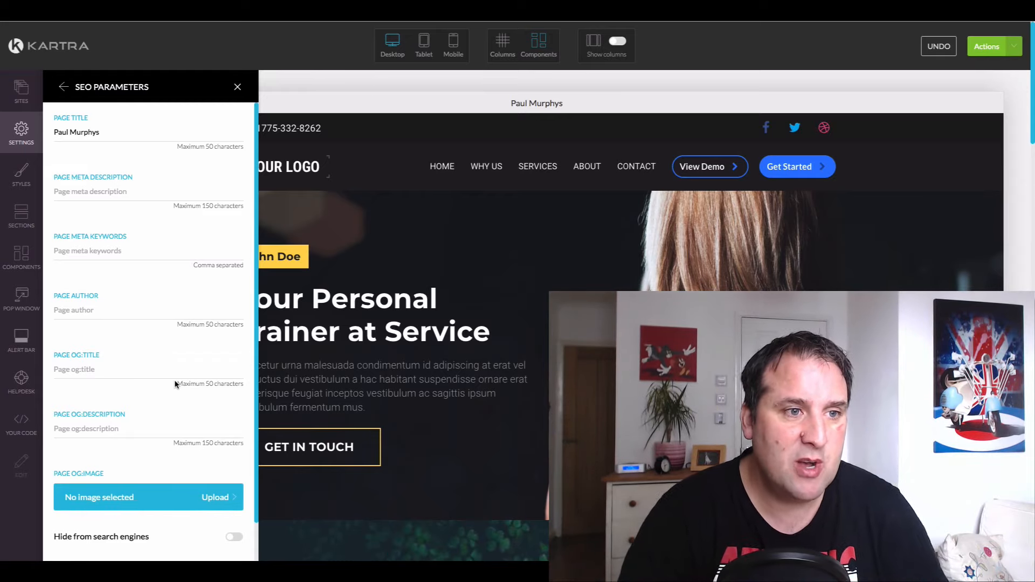
pyautogui.click(29, 182)
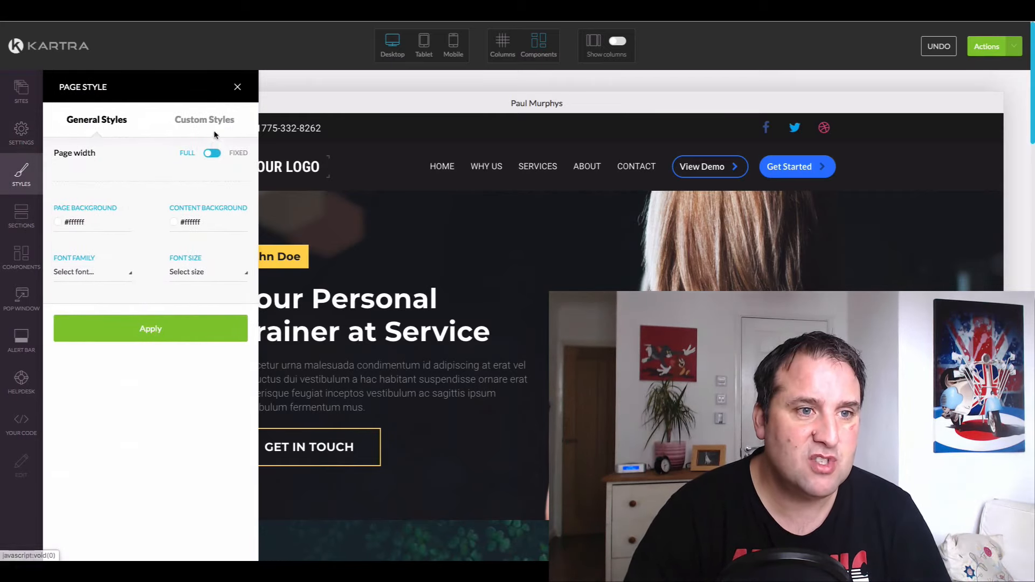
pyautogui.click(21, 88)
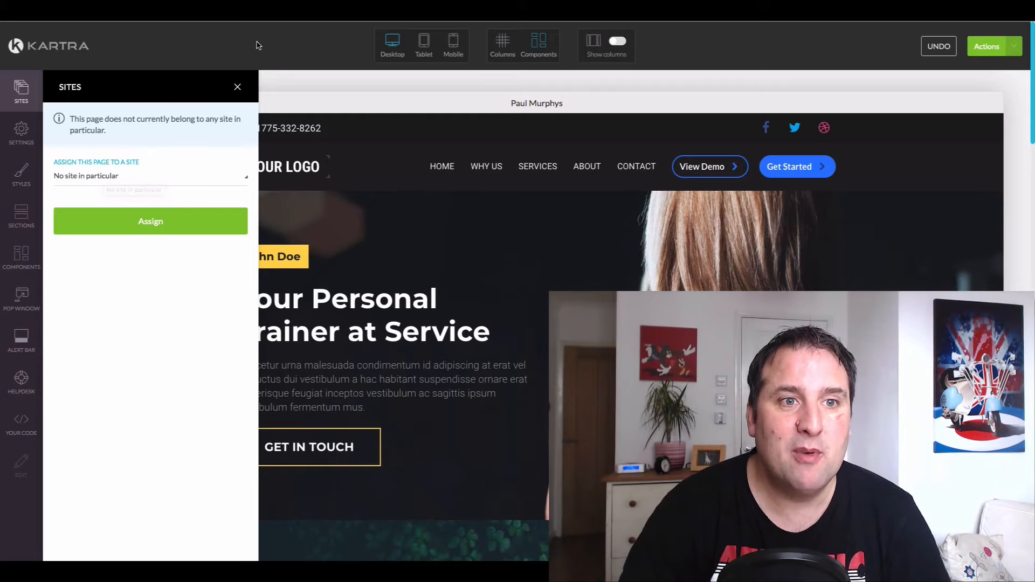
pyautogui.click(237, 88)
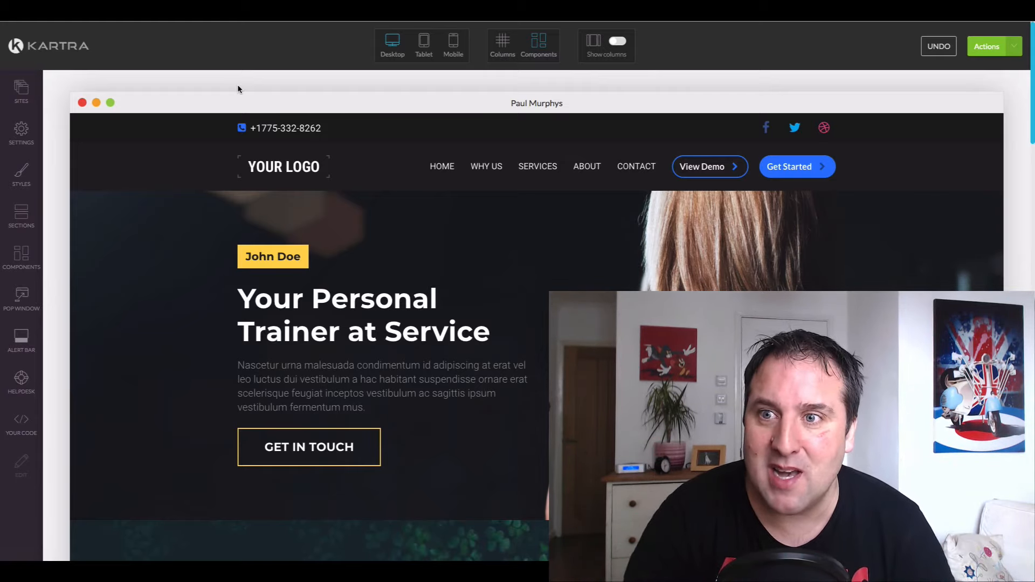
# Exit the page editor to the dashboard, discarding the pending changes
pyautogui.click(1015, 48)
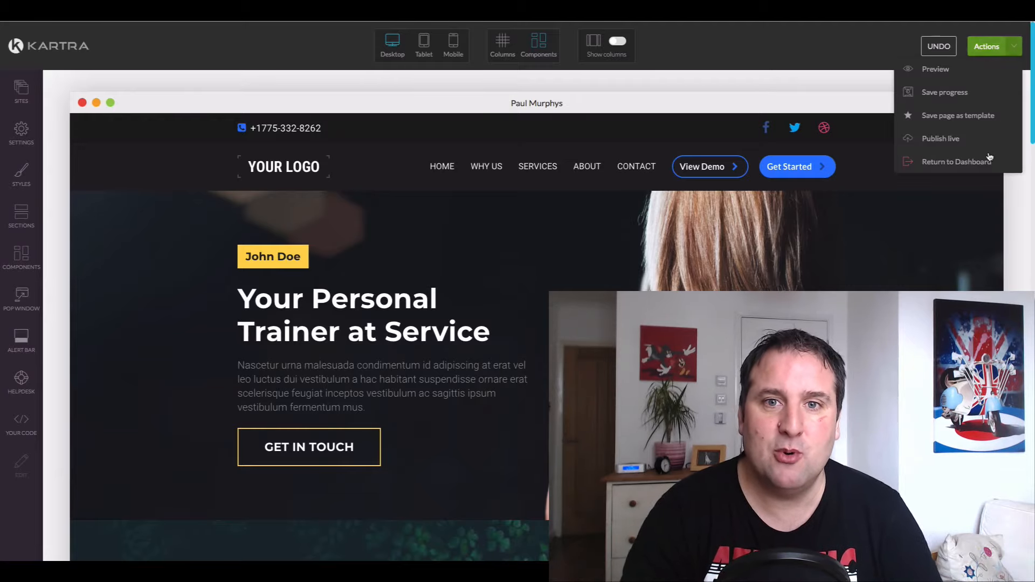
pyautogui.click(989, 159)
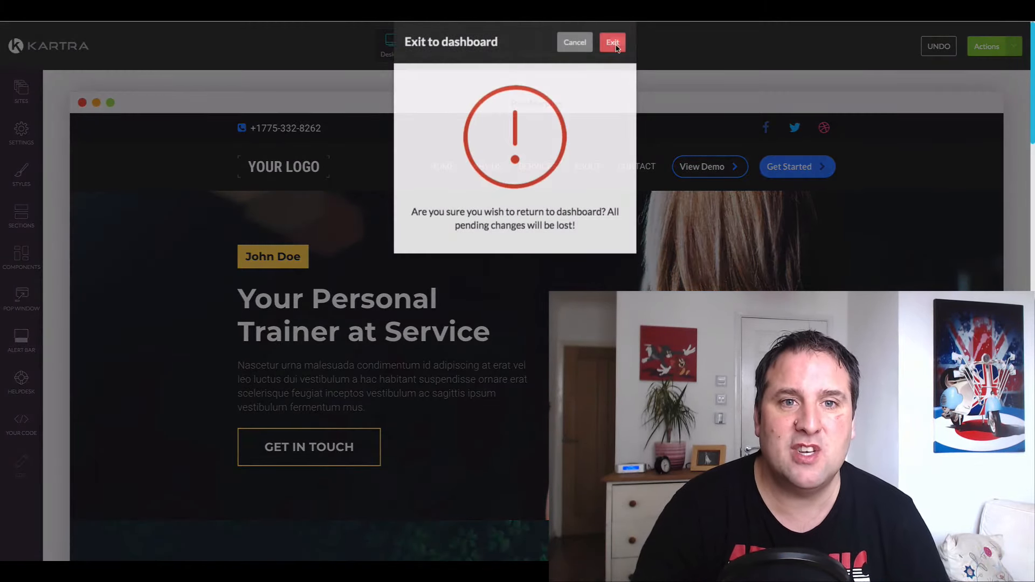
pyautogui.click(615, 64)
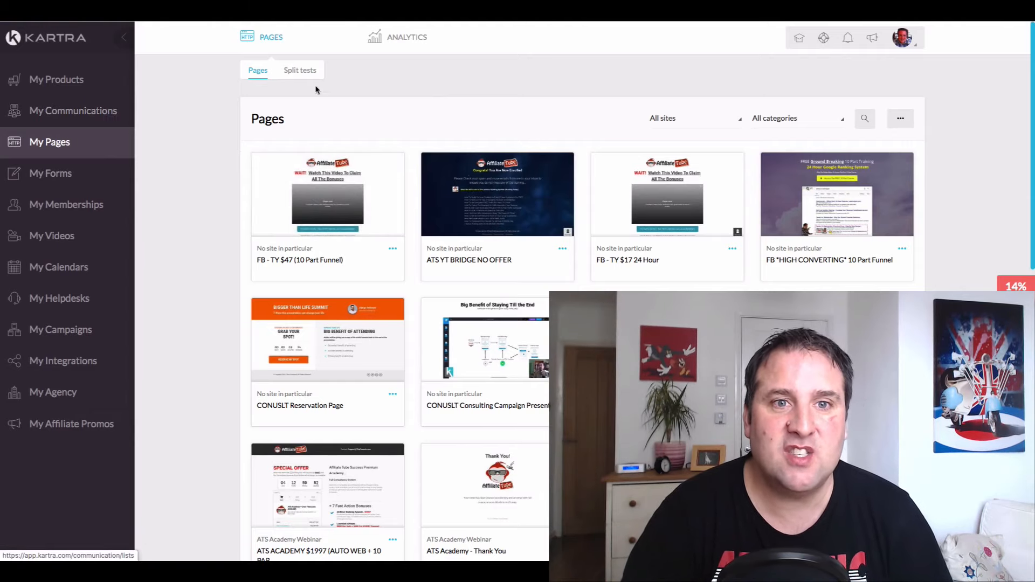
# Look at the analytics options for pages, and open the list of email sequences under My Communications
pyautogui.click(398, 36)
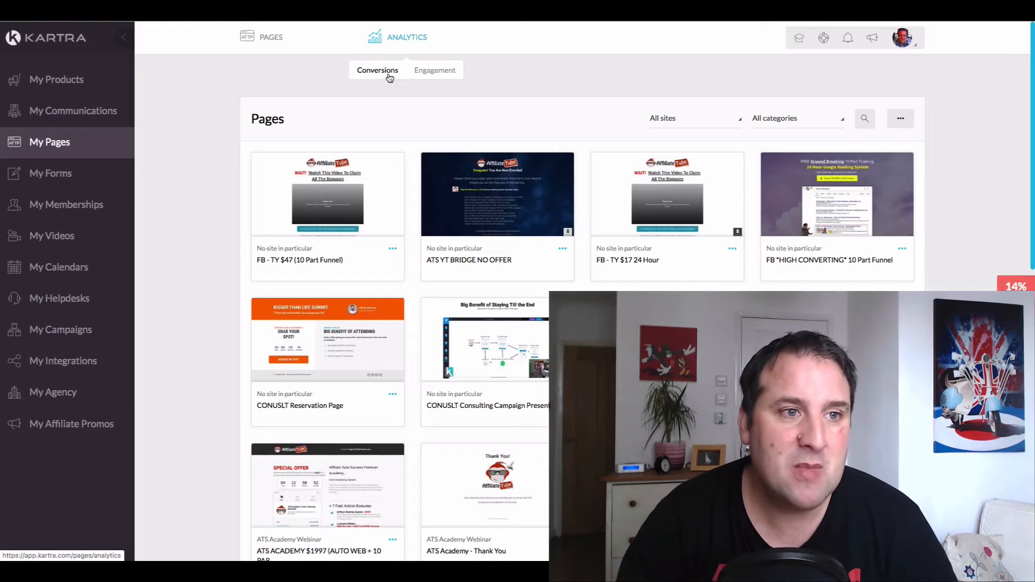
pyautogui.click(264, 37)
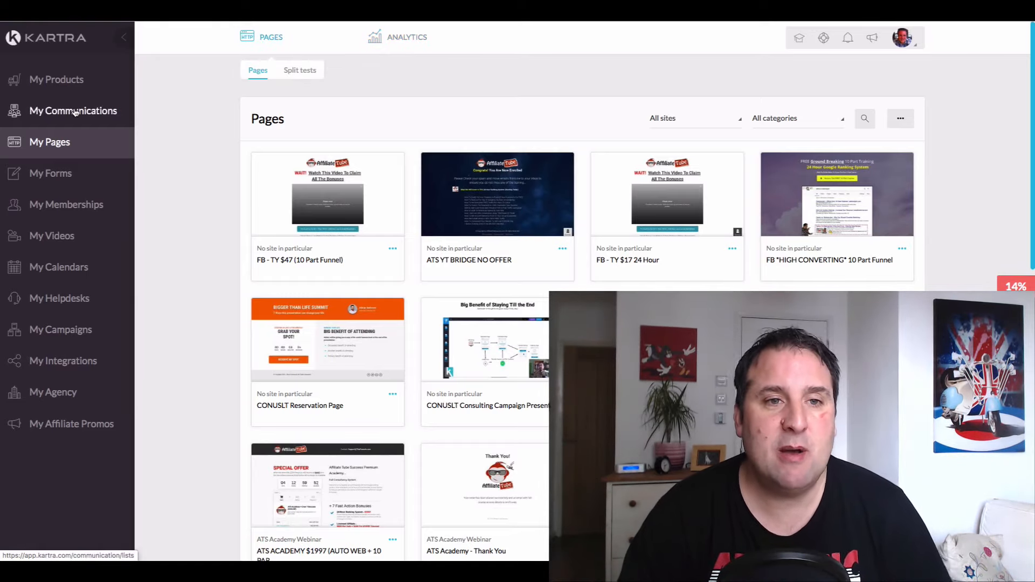
pyautogui.click(73, 110)
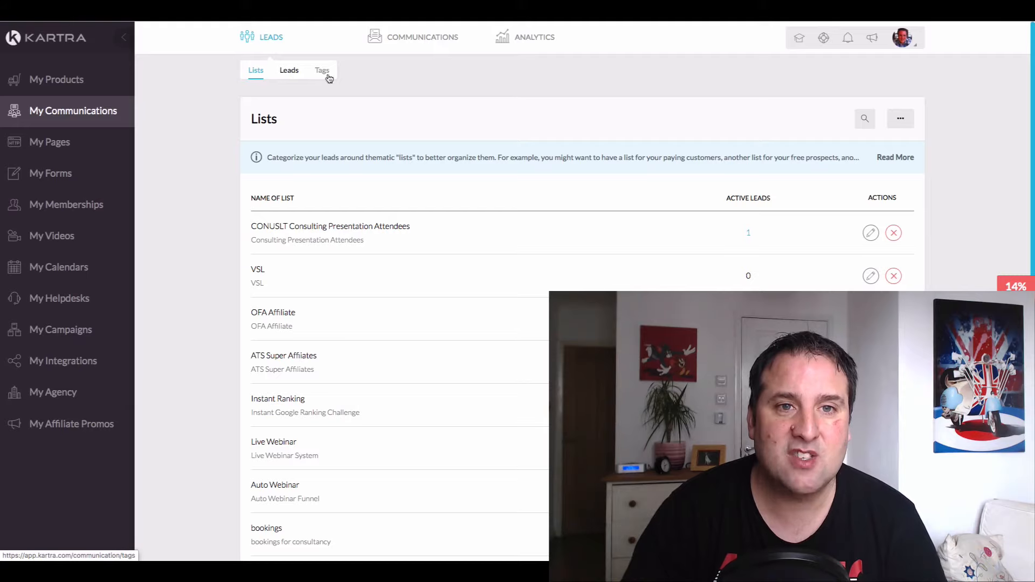
pyautogui.moveTo(423, 37)
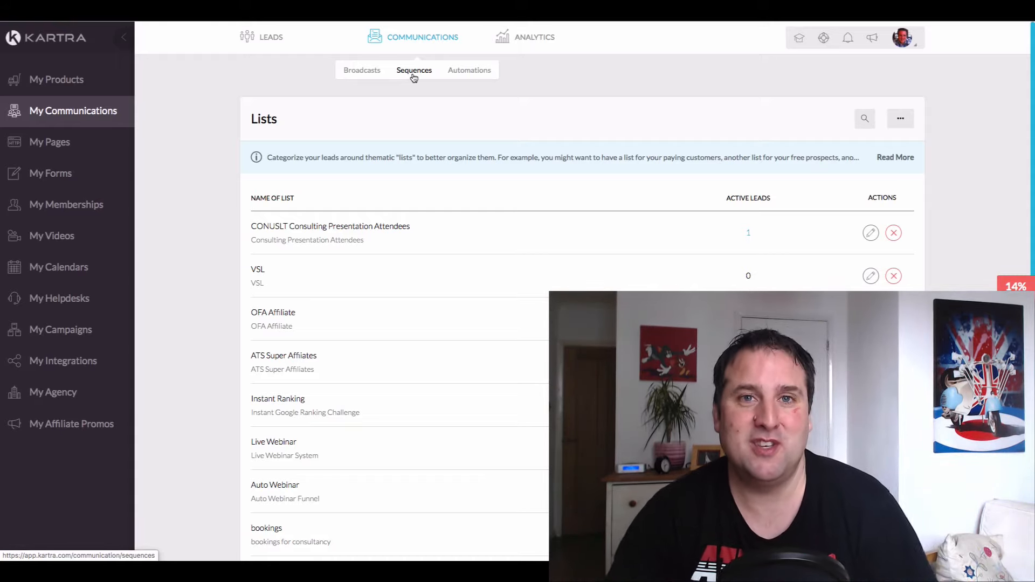
pyautogui.click(414, 77)
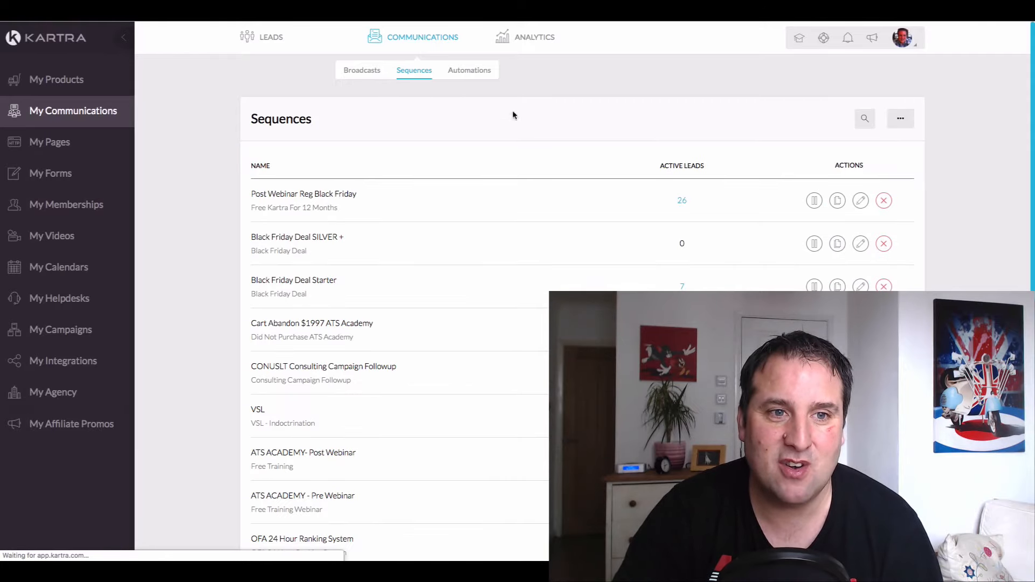
# Read through the preview of the "BONUS #1 How I Make A Million Dollars From Three Products" email, including its offer, bonuses and countdown
pyautogui.scroll(-1, 658, 204)
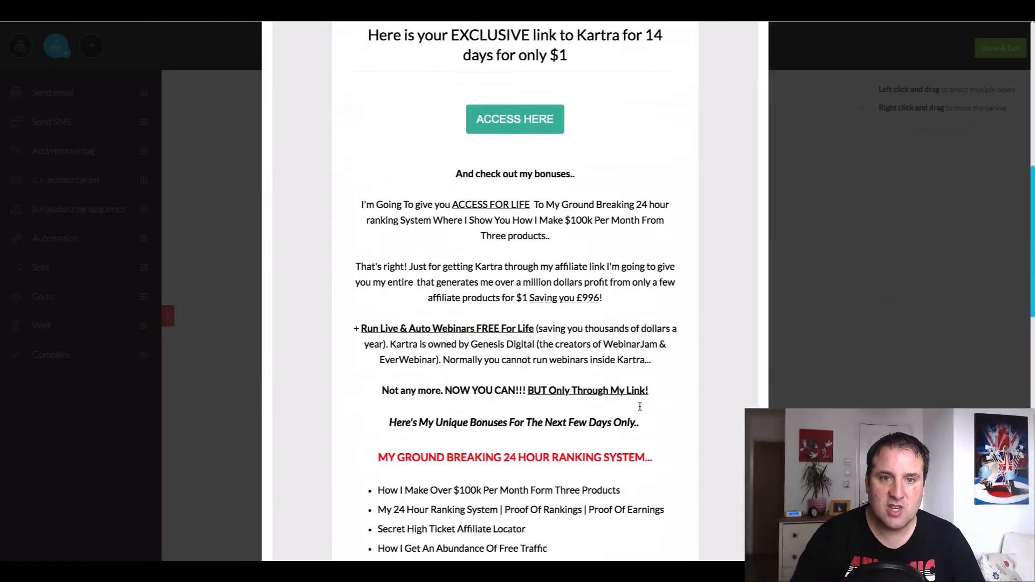
pyautogui.scroll(-8, 641, 410)
pyautogui.scroll(8, 640, 410)
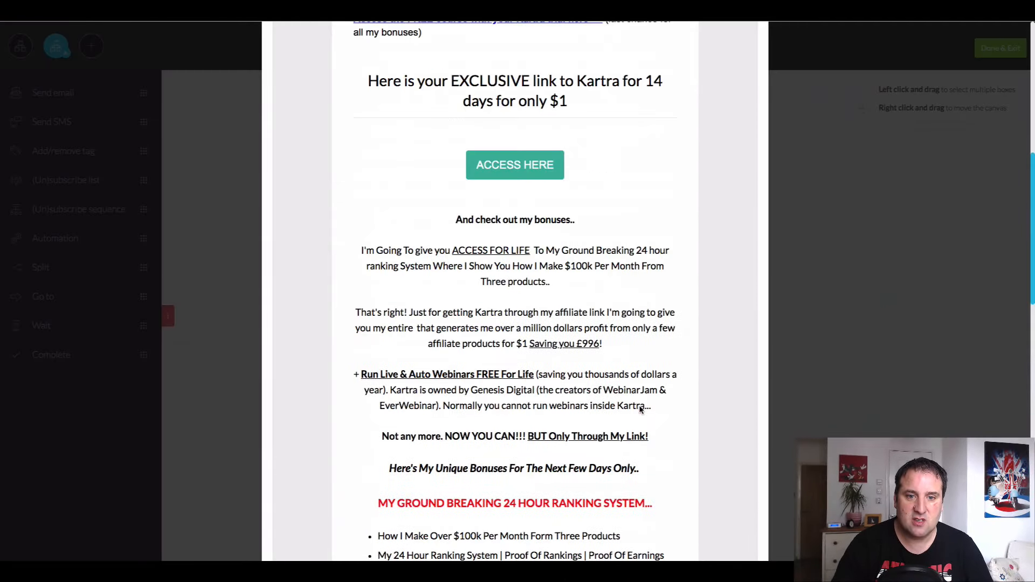
pyautogui.scroll(8, 640, 409)
pyautogui.scroll(-12, 582, 399)
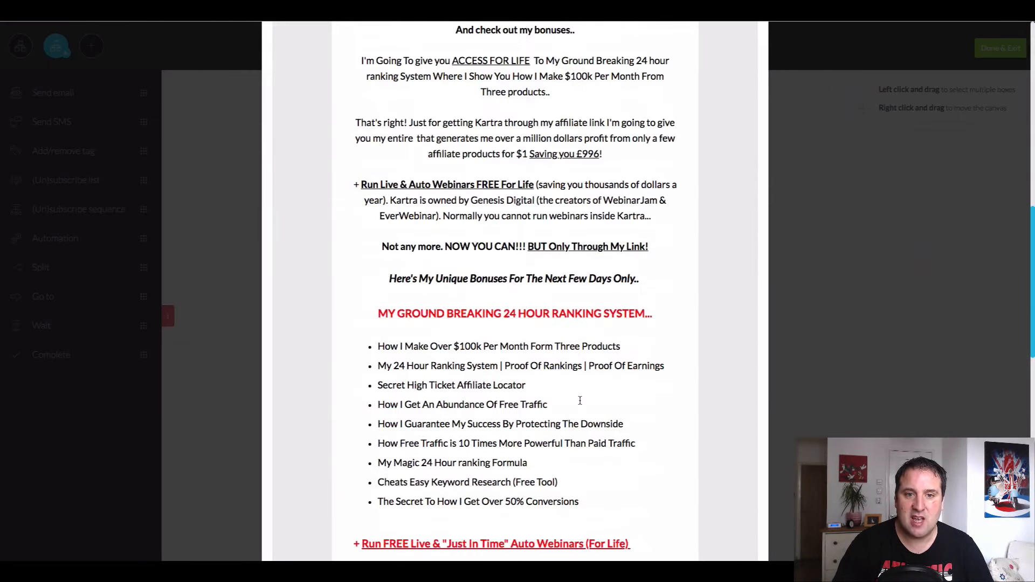
pyautogui.scroll(-13, 580, 400)
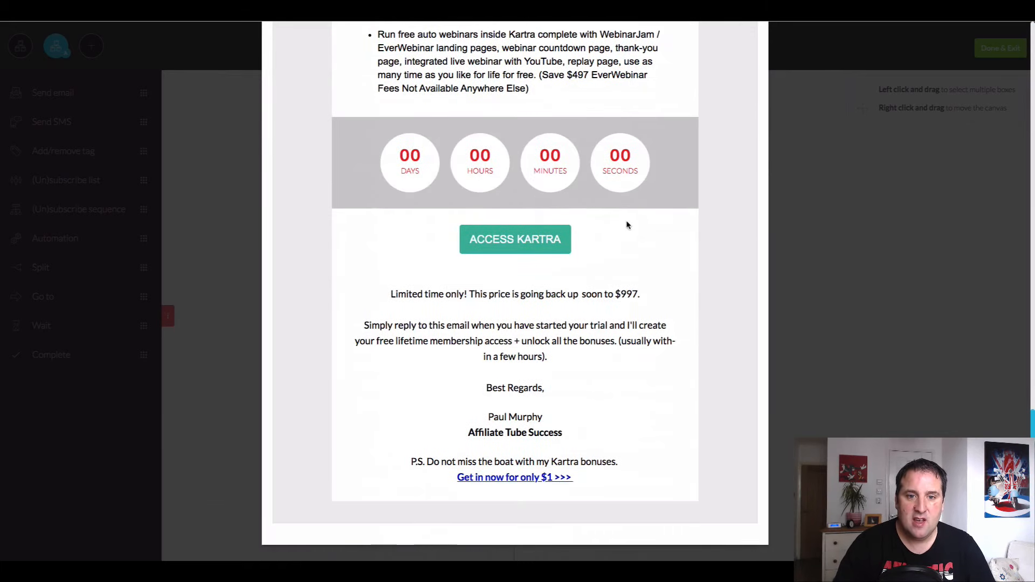
pyautogui.scroll(4, 610, 234)
pyautogui.scroll(-4, 594, 242)
pyautogui.scroll(8, 534, 247)
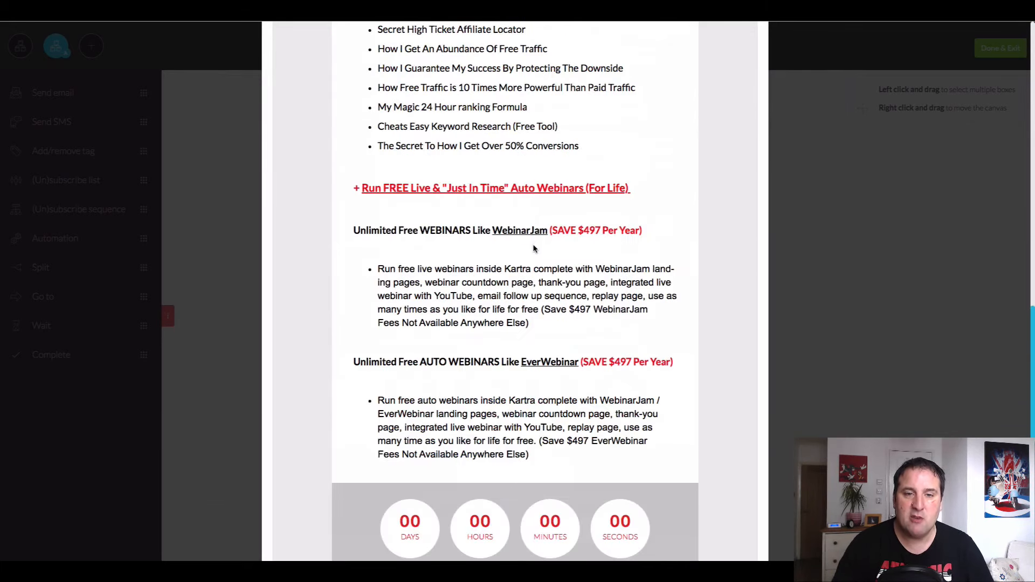
pyautogui.scroll(13, 484, 182)
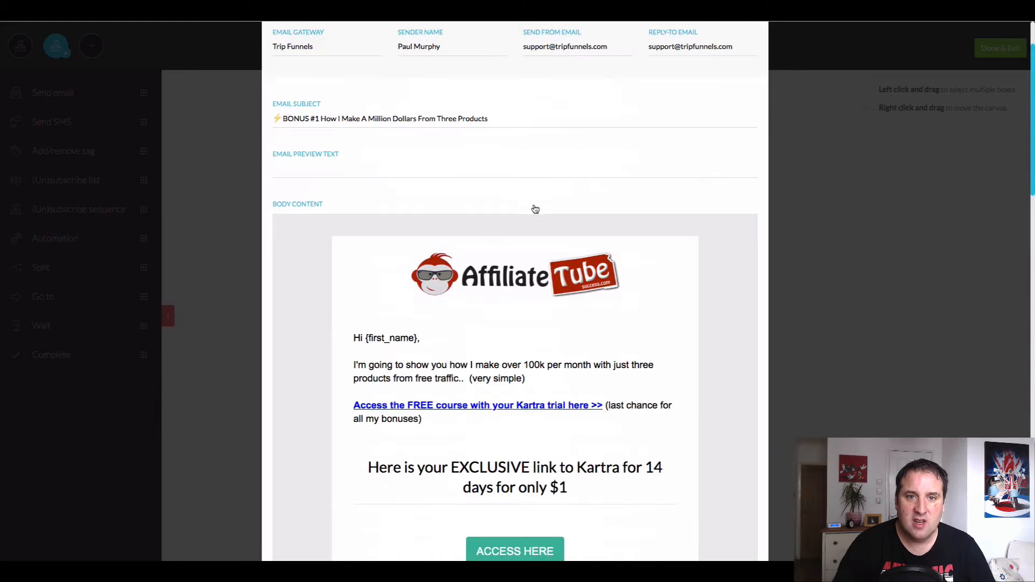
pyautogui.scroll(-5, 532, 208)
pyautogui.scroll(-15, 528, 136)
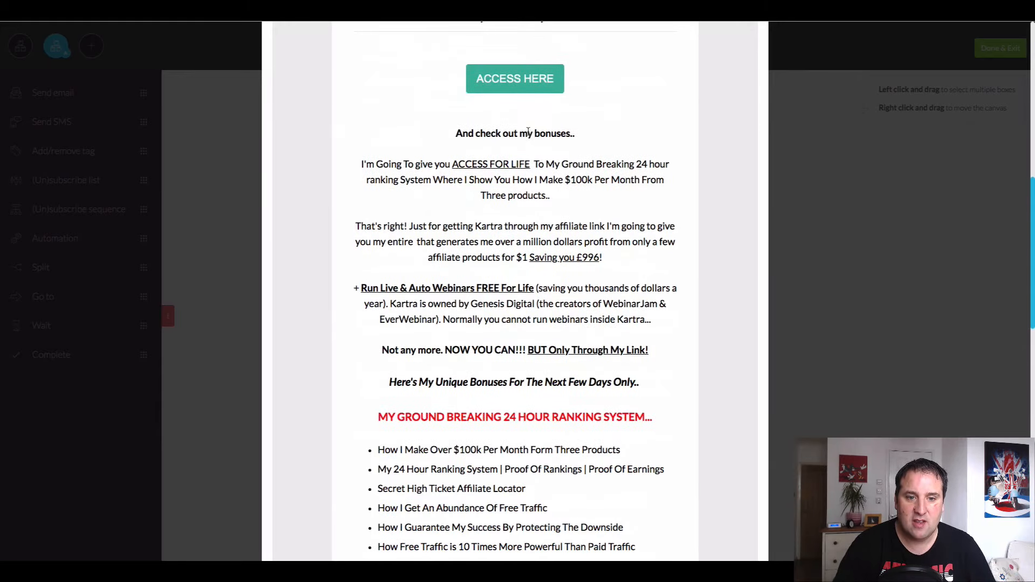
pyautogui.scroll(18, 529, 144)
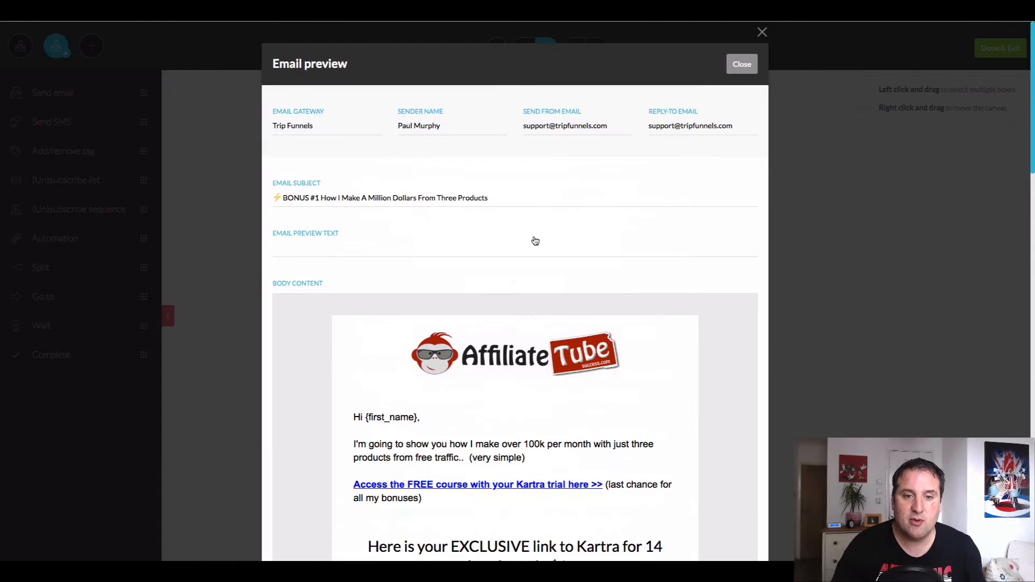
# Skim the BONUS #1 email preview from its sender details to the sign-off, and close the preview and the email step's details
pyautogui.scroll(-18, 536, 241)
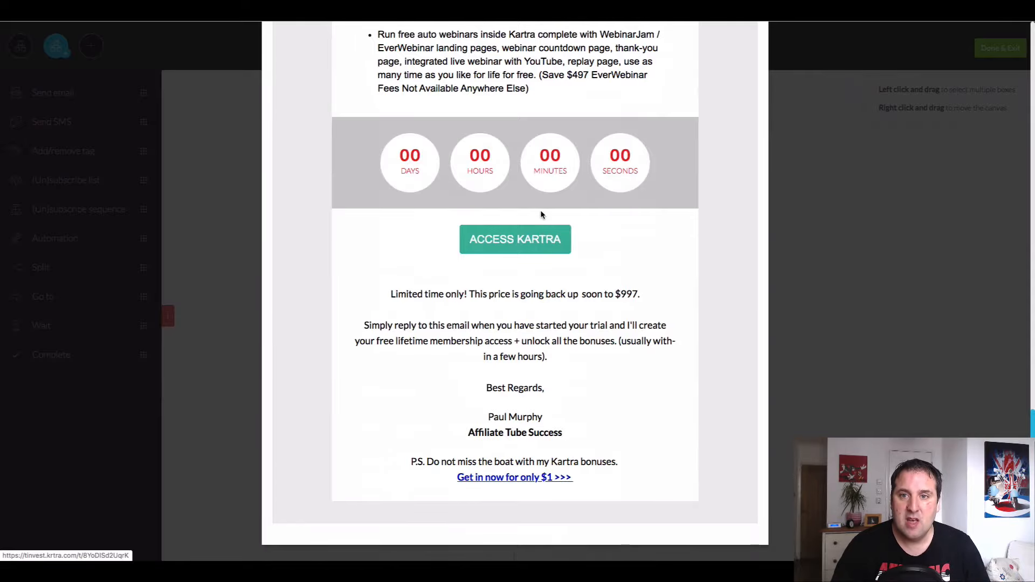
pyautogui.scroll(18, 541, 215)
pyautogui.scroll(-8, 623, 191)
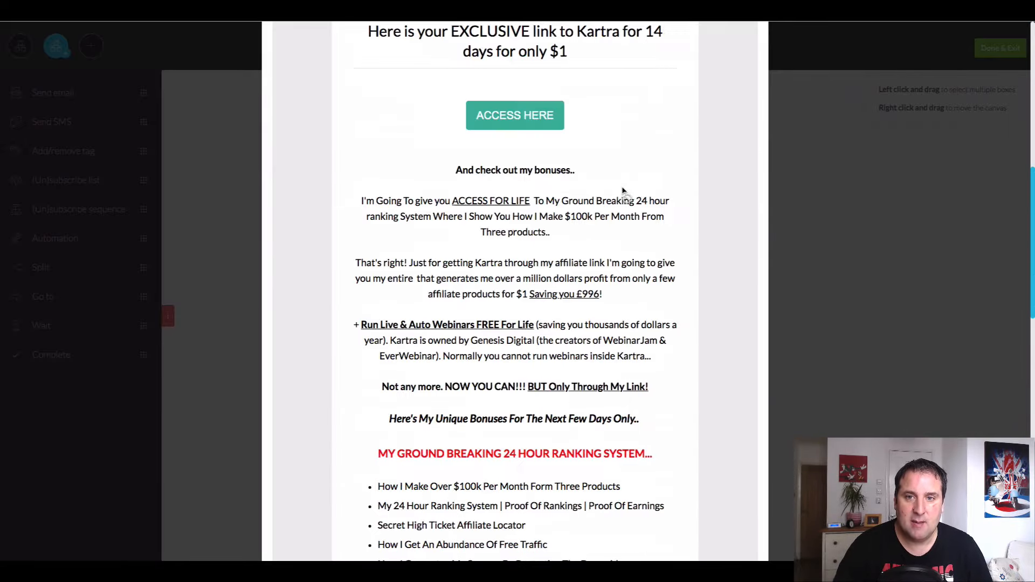
pyautogui.scroll(-8, 623, 192)
pyautogui.scroll(18, 623, 192)
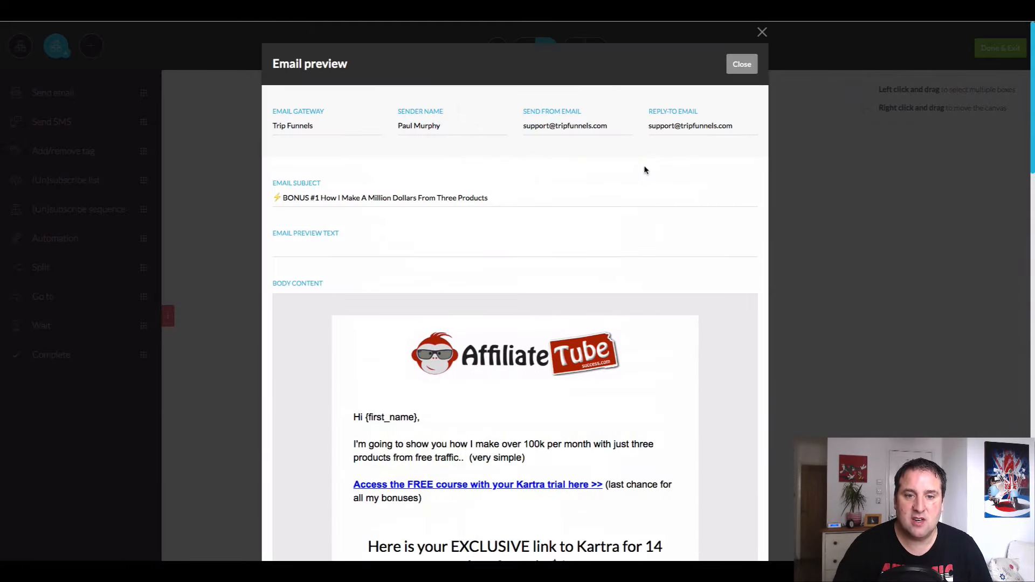
pyautogui.click(751, 65)
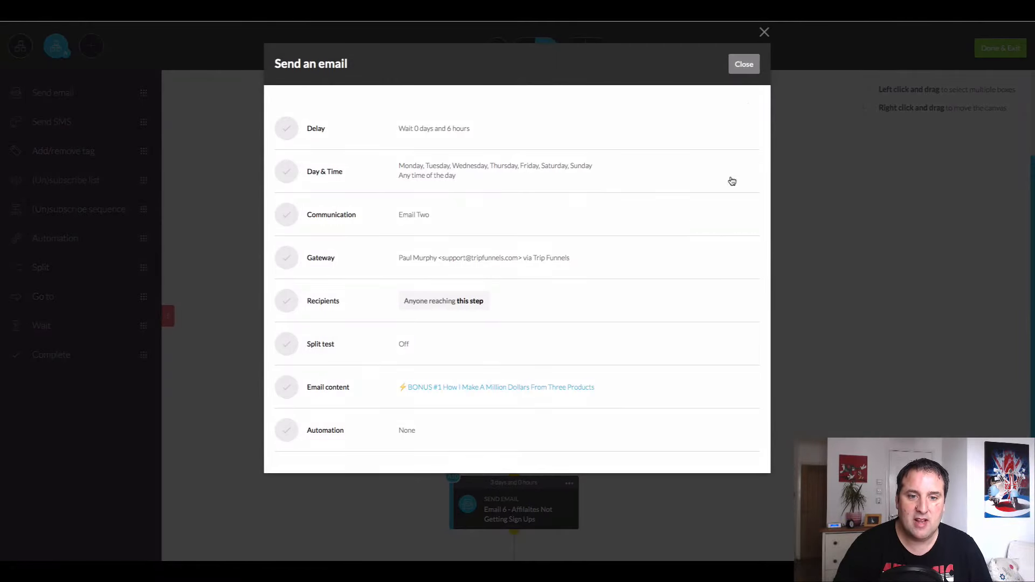
pyautogui.click(744, 64)
# Review the remaining steps of the email sequence, from Email Two down to the Kartra Trials unsubscribe step
pyautogui.scroll(-2, 539, 226)
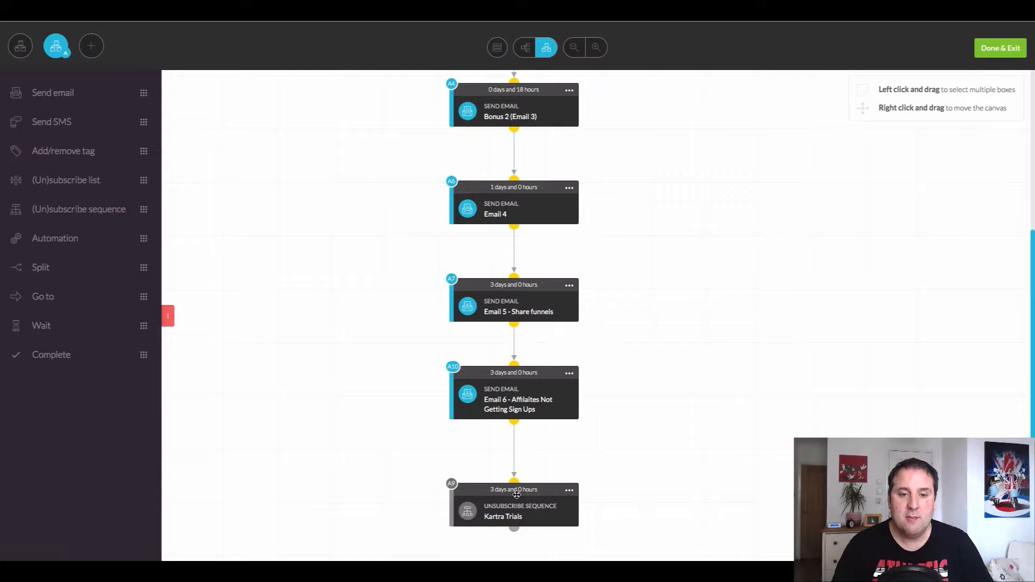
pyautogui.scroll(4, 515, 495)
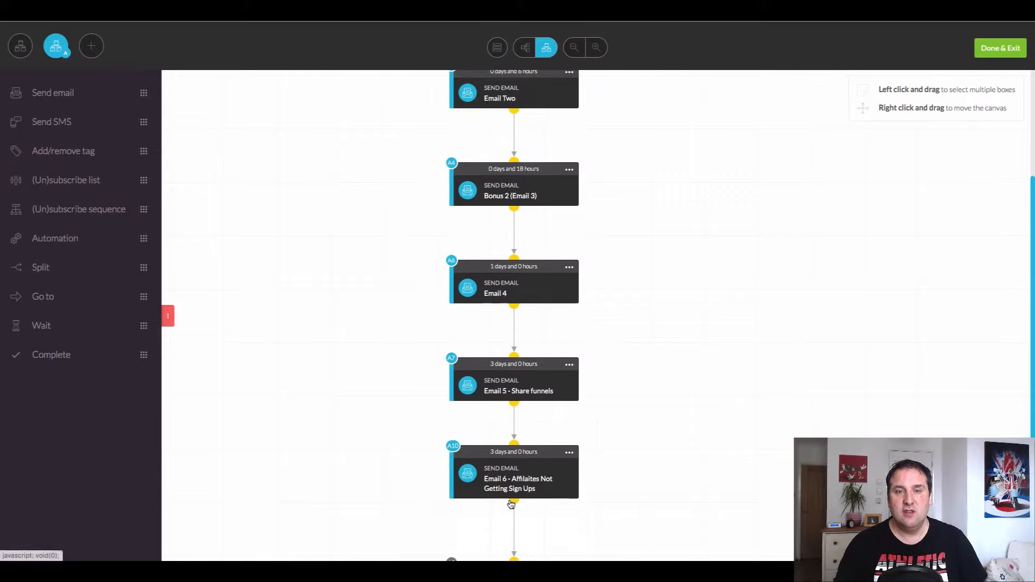
pyautogui.scroll(-4, 504, 523)
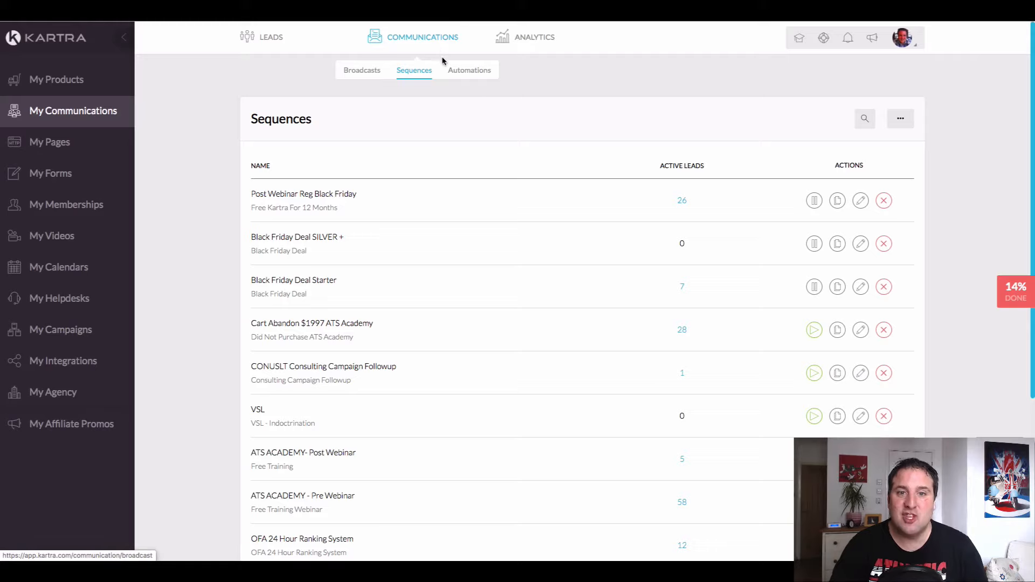
# Look at the analytics options for communications, and check yesterday's revenue for the $1997 Special Funnel Price product under My Products
pyautogui.moveTo(525, 44)
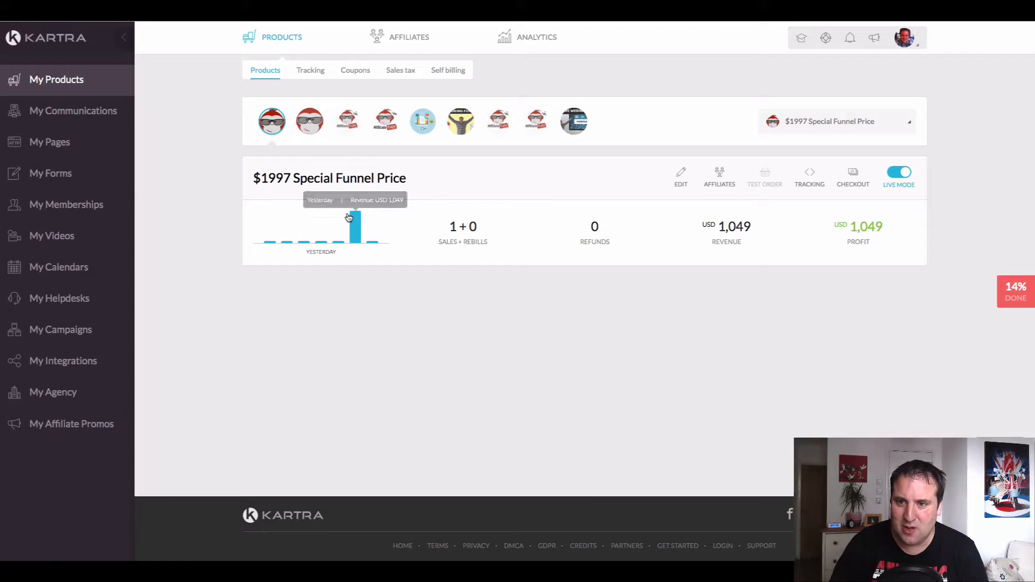
pyautogui.moveTo(360, 229)
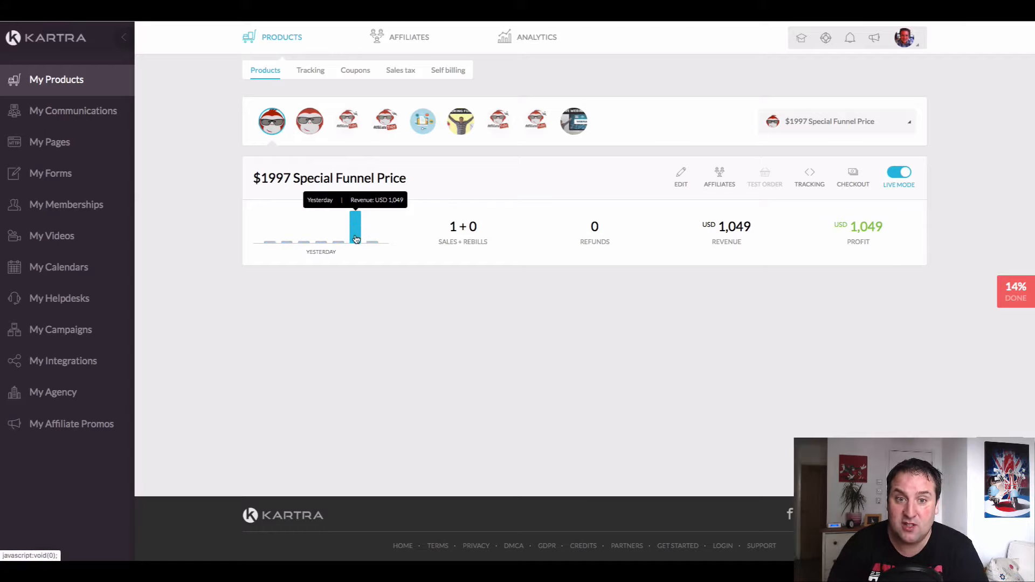